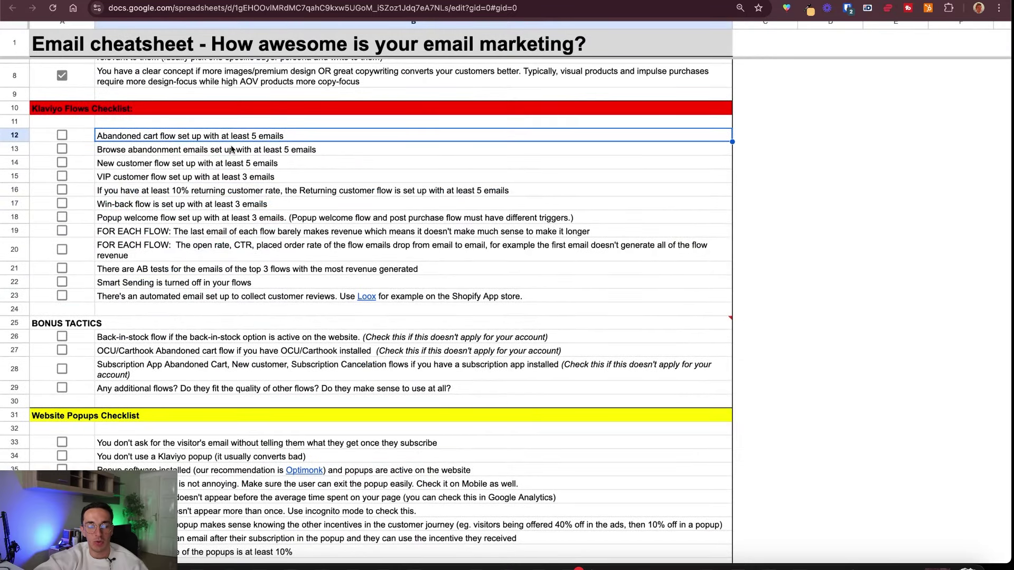
- Select the browse abandonment item in the checklist sheet and open the (SB) Browse Abandonment Flow Email + SMS from the Klaviyo dashboard
{"action": "left_click", "coordinate": [230, 149]}
{"action": "key", "text": "ctrl+Tab"}
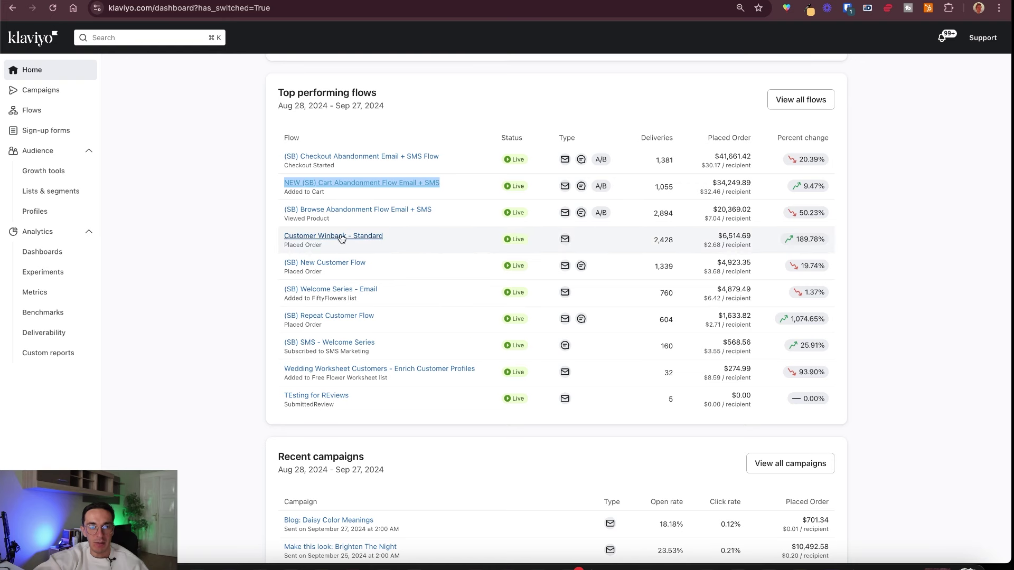
{"action": "right_click", "coordinate": [366, 210]}
{"action": "left_click", "coordinate": [381, 212]}
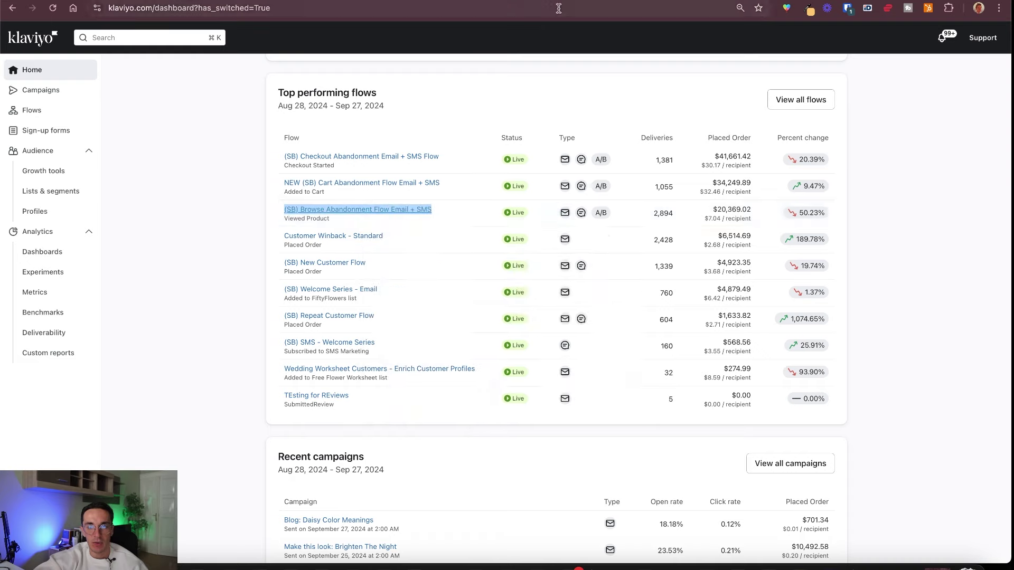
- Review the Browse Abandonment flow from its trigger to its end, checking how many emails it has and their metrics
{"action": "scroll", "coordinate": [645, 267], "scroll_direction": "down", "scroll_amount": 9}
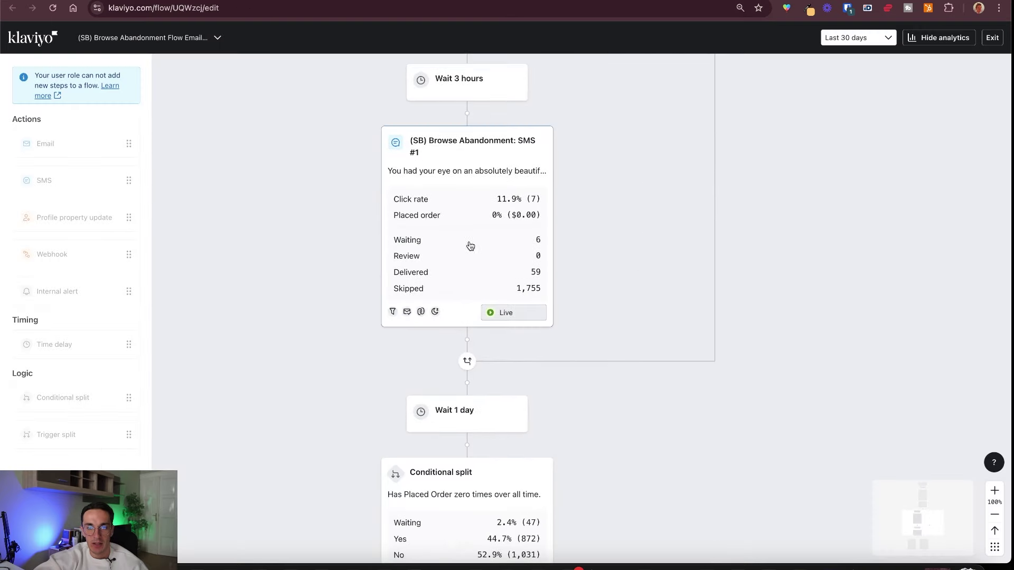
{"action": "scroll", "coordinate": [470, 246], "scroll_direction": "down", "scroll_amount": 10}
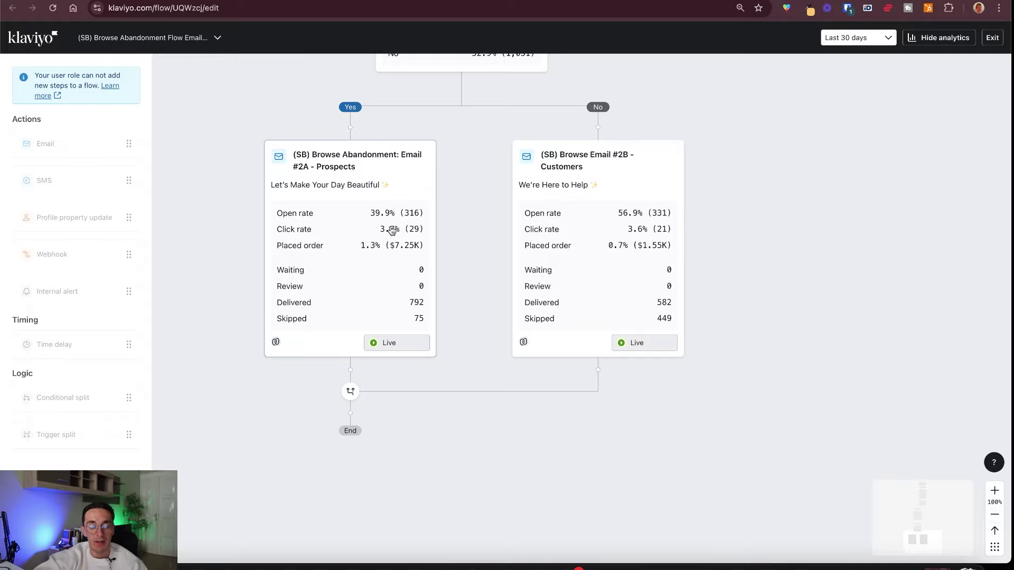
{"action": "scroll", "coordinate": [391, 231], "scroll_direction": "up", "scroll_amount": 8}
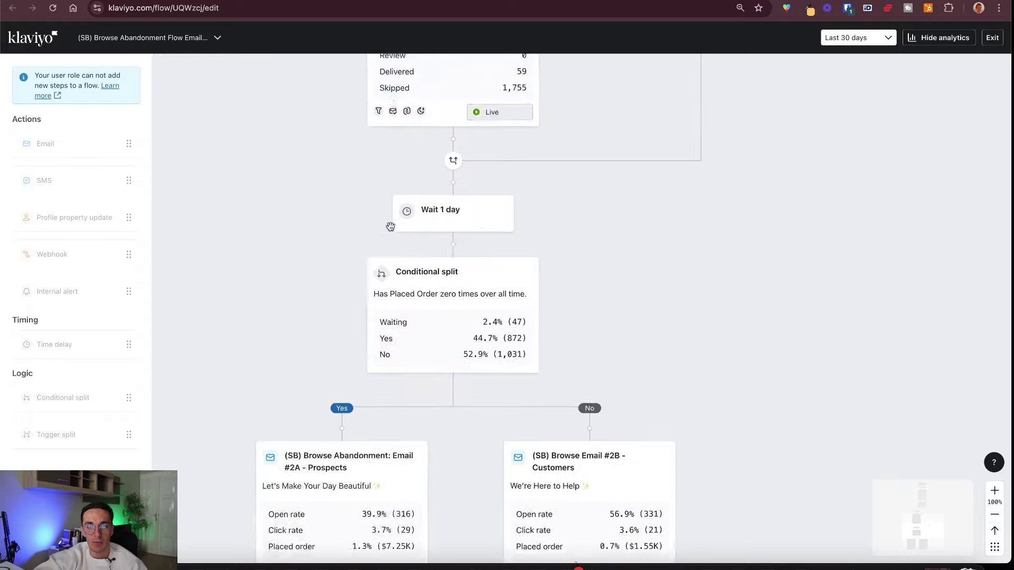
{"action": "scroll", "coordinate": [391, 231], "scroll_direction": "up", "scroll_amount": 6}
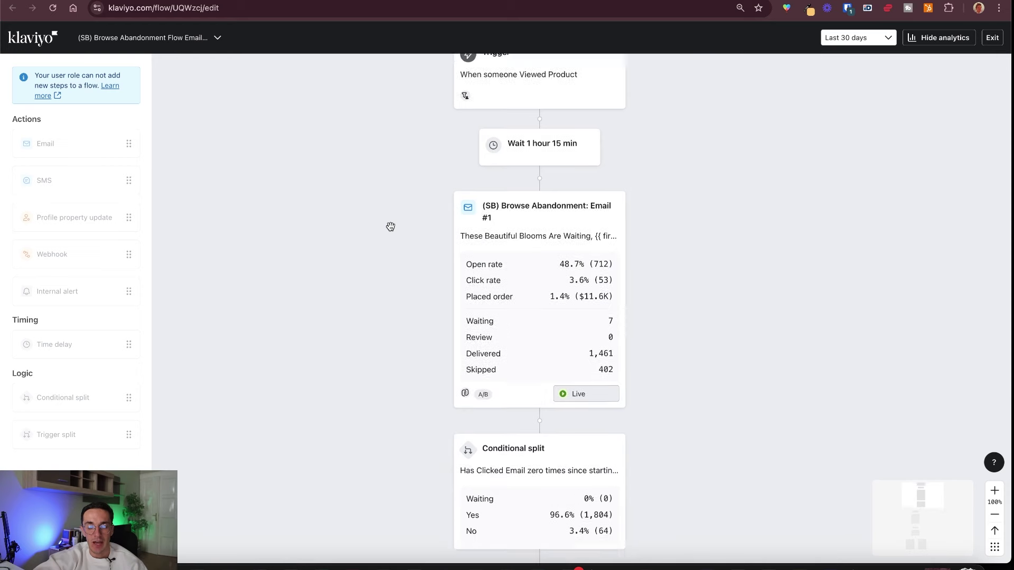
- Select the new customer flow item in the checklist sheet and open the (SB) New Customer Flow from the Klaviyo dashboard
{"action": "key", "text": "ctrl+Tab"}
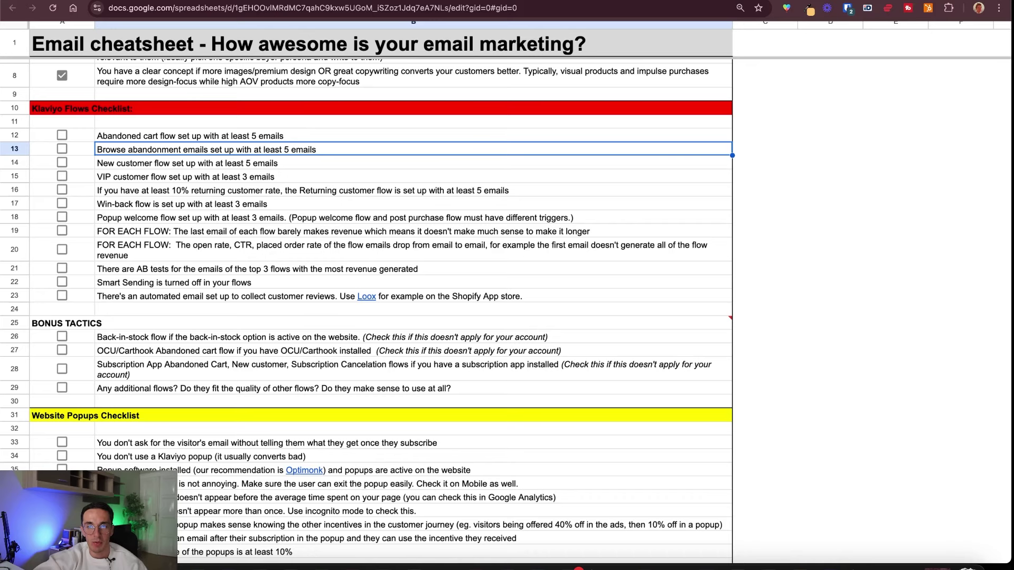
{"action": "left_click", "coordinate": [127, 166]}
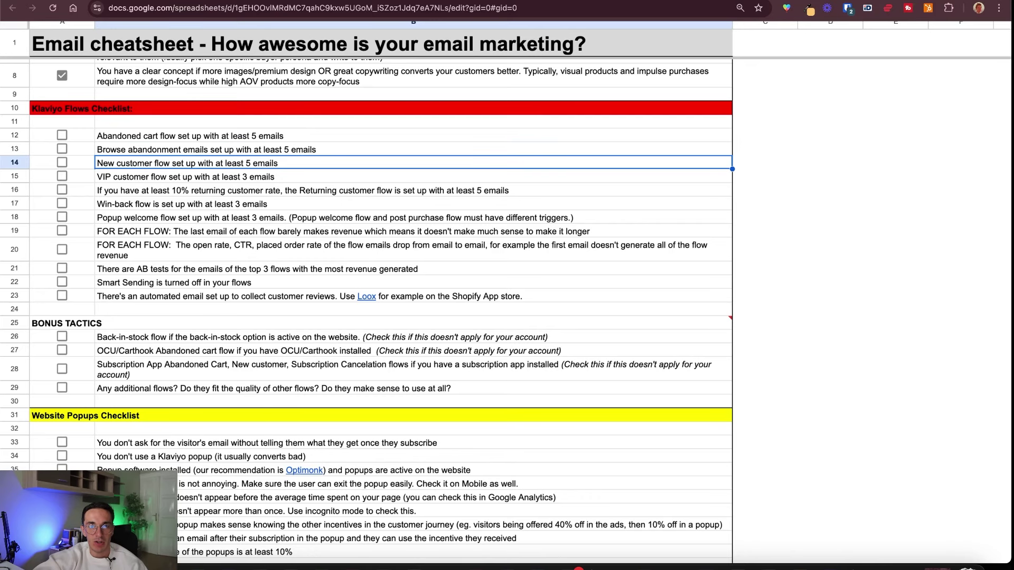
{"action": "key", "text": "ctrl+Tab"}
{"action": "scroll", "coordinate": [356, 276], "scroll_direction": "up", "scroll_amount": 2}
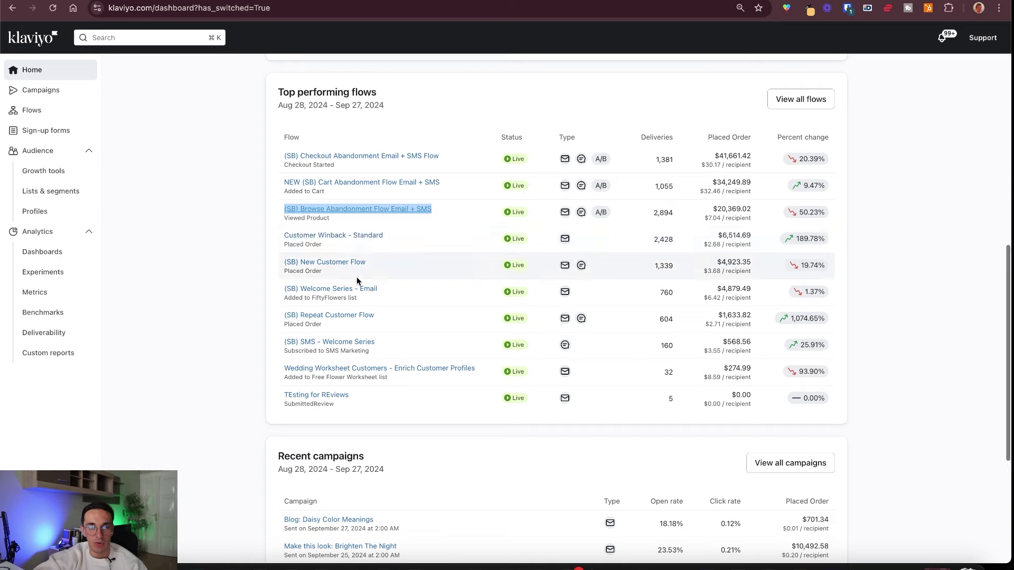
{"action": "right_click", "coordinate": [364, 282]}
{"action": "left_click", "coordinate": [364, 283]}
{"action": "key", "text": "ctrl+Tab"}
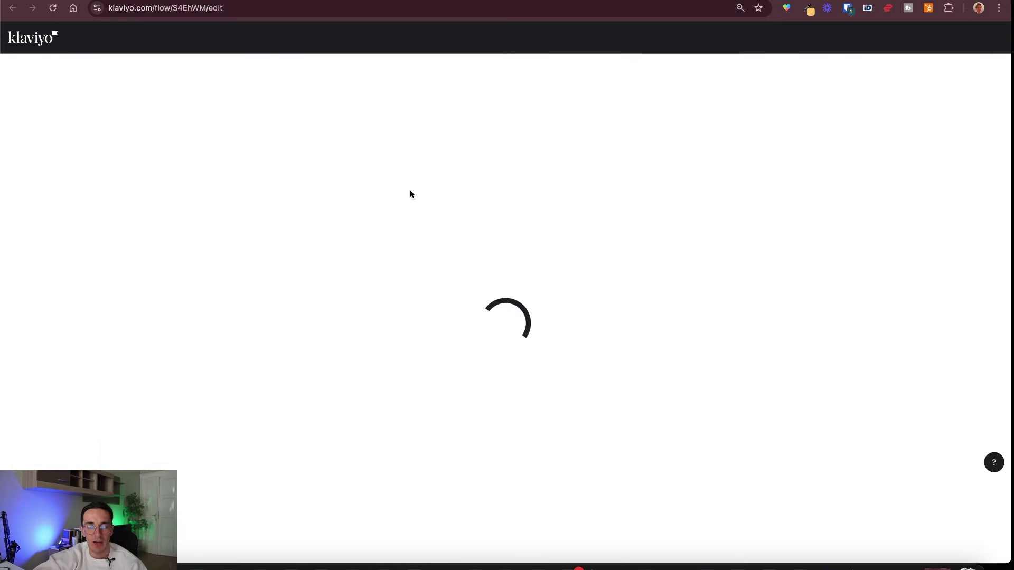
{"action": "key", "text": "ctrl+Tab"}
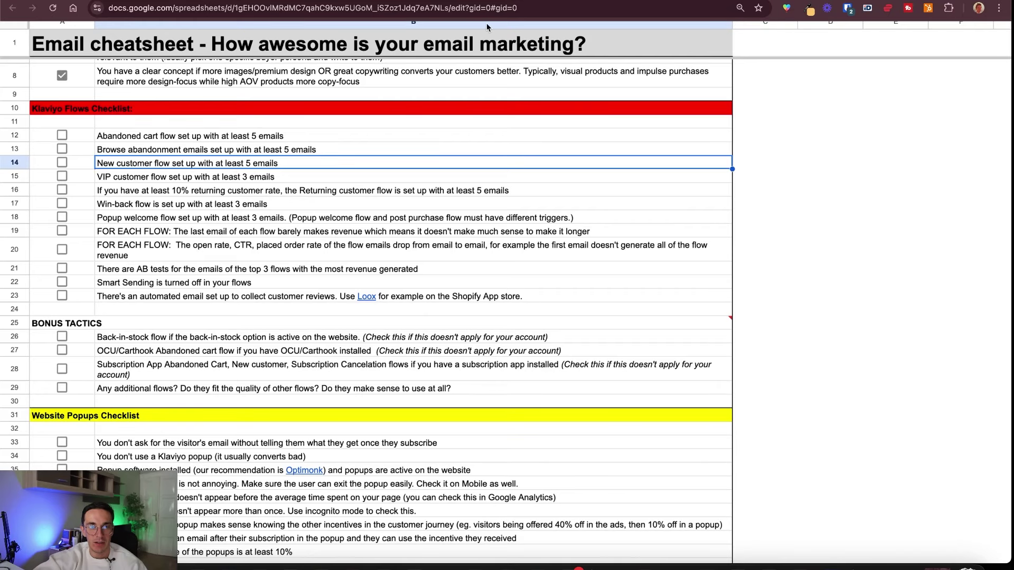
{"action": "key", "text": "ctrl+Tab"}
- Examine the New Customer Flow from Email #1 down through the persona-based splits and their Email #2 variants
{"action": "scroll", "coordinate": [669, 259], "scroll_direction": "down", "scroll_amount": 4}
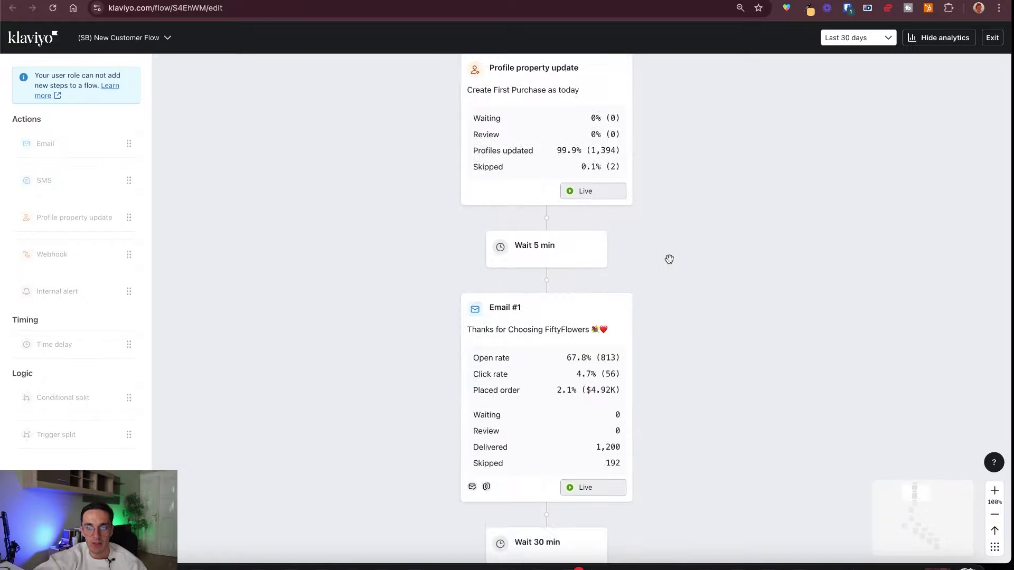
{"action": "scroll", "coordinate": [668, 259], "scroll_direction": "down", "scroll_amount": 15}
{"action": "scroll", "coordinate": [430, 276], "scroll_direction": "down", "scroll_amount": 4}
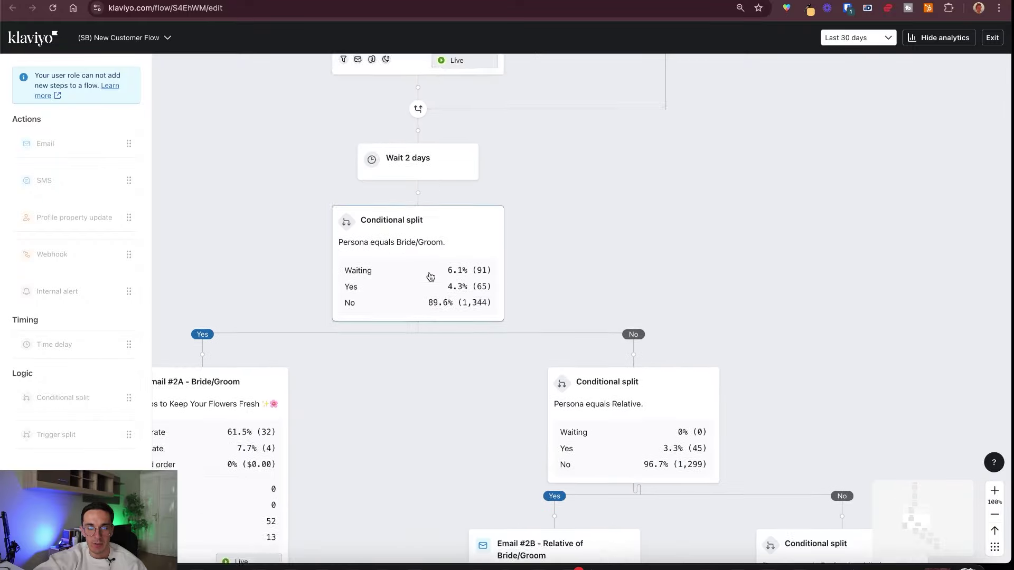
{"action": "scroll", "coordinate": [431, 277], "scroll_direction": "down", "scroll_amount": 15}
{"action": "scroll", "coordinate": [431, 277], "scroll_direction": "right", "scroll_amount": 6}
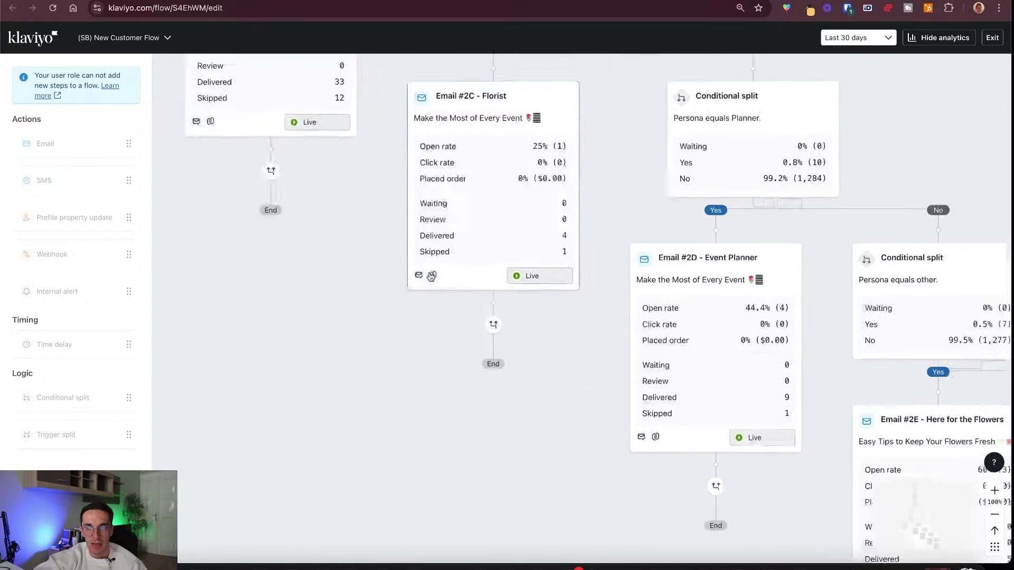
{"action": "scroll", "coordinate": [431, 276], "scroll_direction": "down", "scroll_amount": 3}
{"action": "scroll", "coordinate": [431, 277], "scroll_direction": "right", "scroll_amount": 8}
{"action": "scroll", "coordinate": [431, 277], "scroll_direction": "up", "scroll_amount": 5}
{"action": "scroll", "coordinate": [430, 277], "scroll_direction": "left", "scroll_amount": 10}
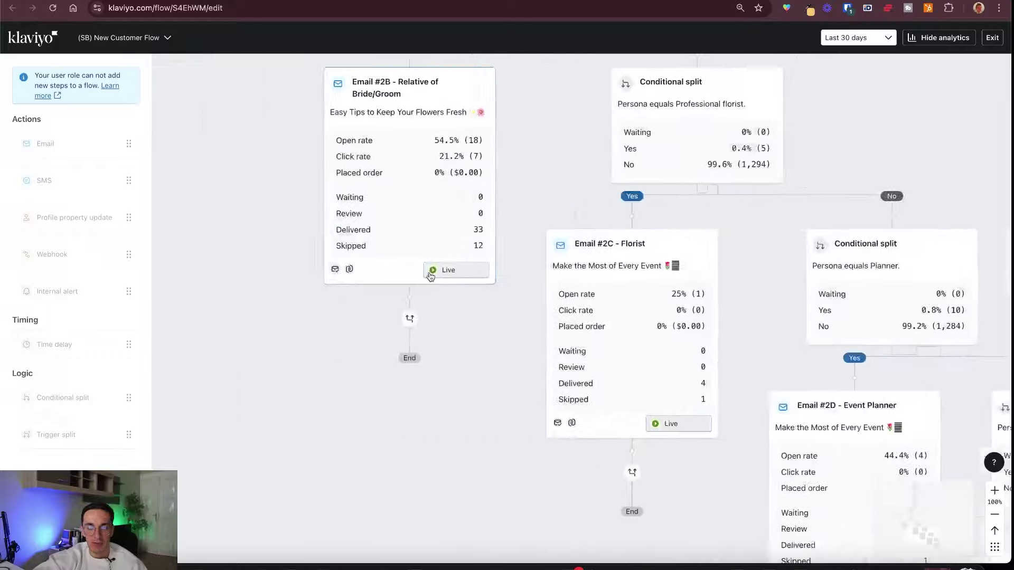
{"action": "scroll", "coordinate": [431, 277], "scroll_direction": "up", "scroll_amount": 10}
{"action": "scroll", "coordinate": [431, 276], "scroll_direction": "left", "scroll_amount": 4}
{"action": "scroll", "coordinate": [431, 277], "scroll_direction": "right", "scroll_amount": 4}
{"action": "scroll", "coordinate": [431, 277], "scroll_direction": "down", "scroll_amount": 5}
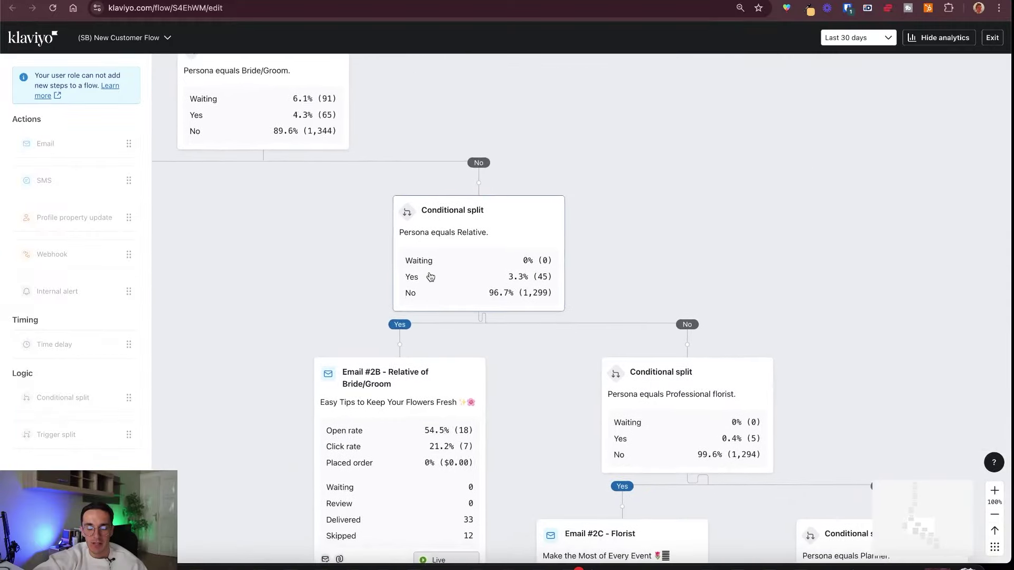
- Examine the conditional splits for the Professional florist, Planner and other personas together with the emails in each branch
{"action": "scroll", "coordinate": [431, 277], "scroll_direction": "down", "scroll_amount": 5}
{"action": "scroll", "coordinate": [430, 277], "scroll_direction": "right", "scroll_amount": 4}
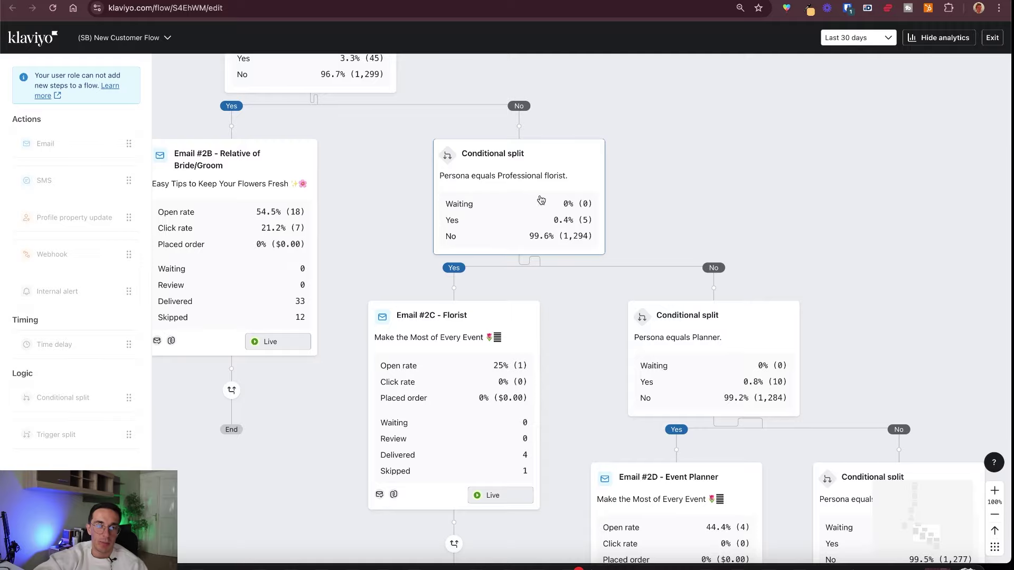
{"action": "scroll", "coordinate": [538, 211], "scroll_direction": "down", "scroll_amount": 5}
{"action": "scroll", "coordinate": [538, 212], "scroll_direction": "right", "scroll_amount": 5}
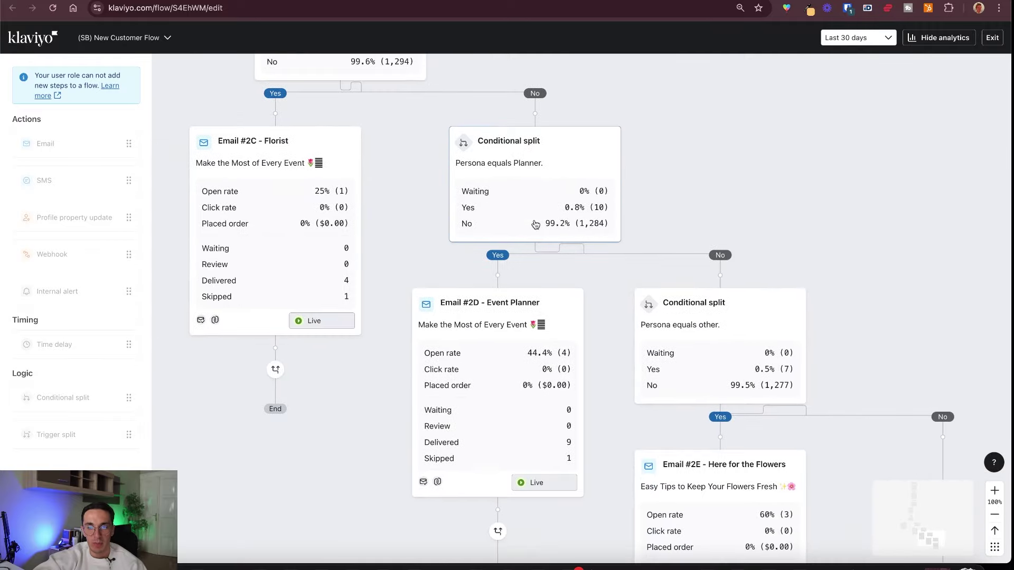
{"action": "scroll", "coordinate": [529, 159], "scroll_direction": "down", "scroll_amount": 2}
{"action": "scroll", "coordinate": [529, 159], "scroll_direction": "right", "scroll_amount": 3}
{"action": "scroll", "coordinate": [559, 224], "scroll_direction": "left", "scroll_amount": 10}
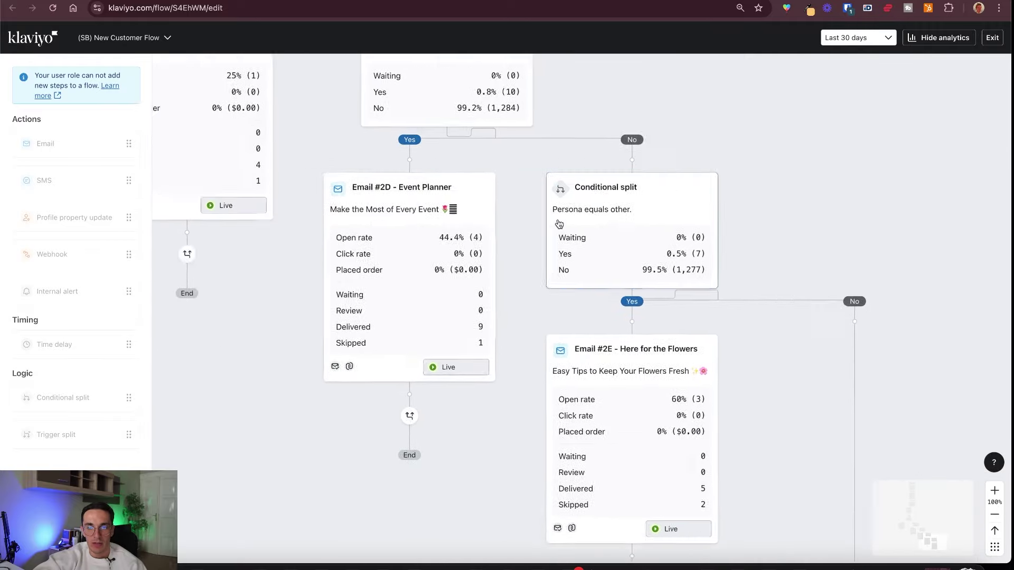
- Go back up the New Customer Flow to check SMS #1 and the performance metrics of Email #1
{"action": "scroll", "coordinate": [559, 224], "scroll_direction": "up", "scroll_amount": 1}
{"action": "scroll", "coordinate": [559, 224], "scroll_direction": "up", "scroll_amount": 20}
{"action": "scroll", "coordinate": [559, 223], "scroll_direction": "left", "scroll_amount": 5}
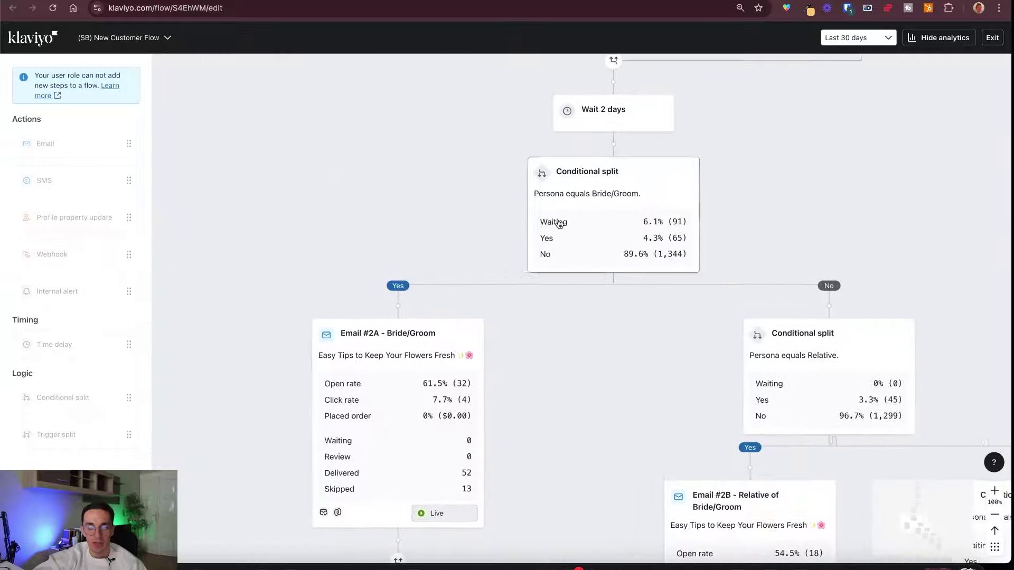
{"action": "scroll", "coordinate": [557, 220], "scroll_direction": "up", "scroll_amount": 15}
{"action": "scroll", "coordinate": [557, 219], "scroll_direction": "right", "scroll_amount": 10}
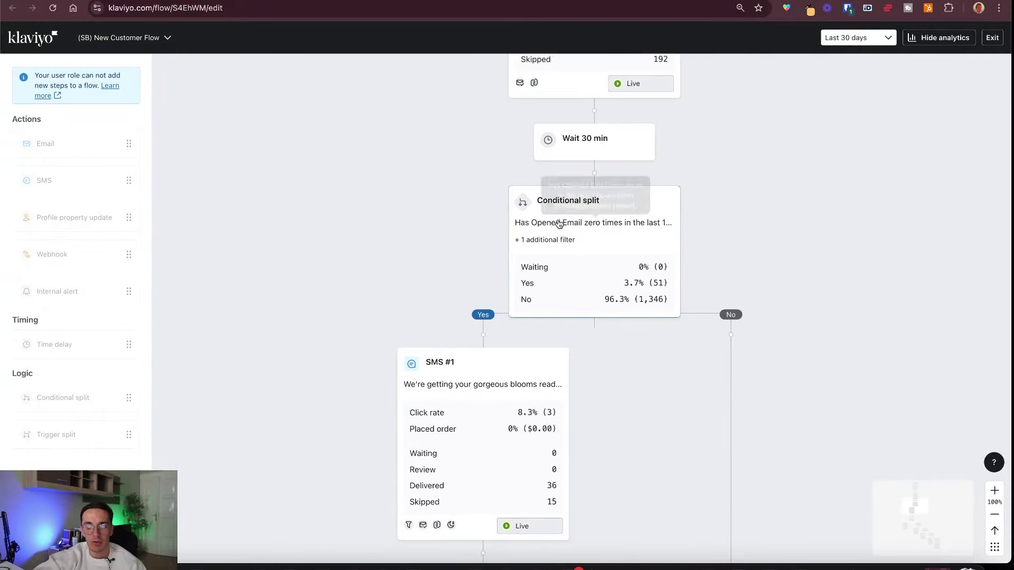
{"action": "scroll", "coordinate": [557, 219], "scroll_direction": "up", "scroll_amount": 5}
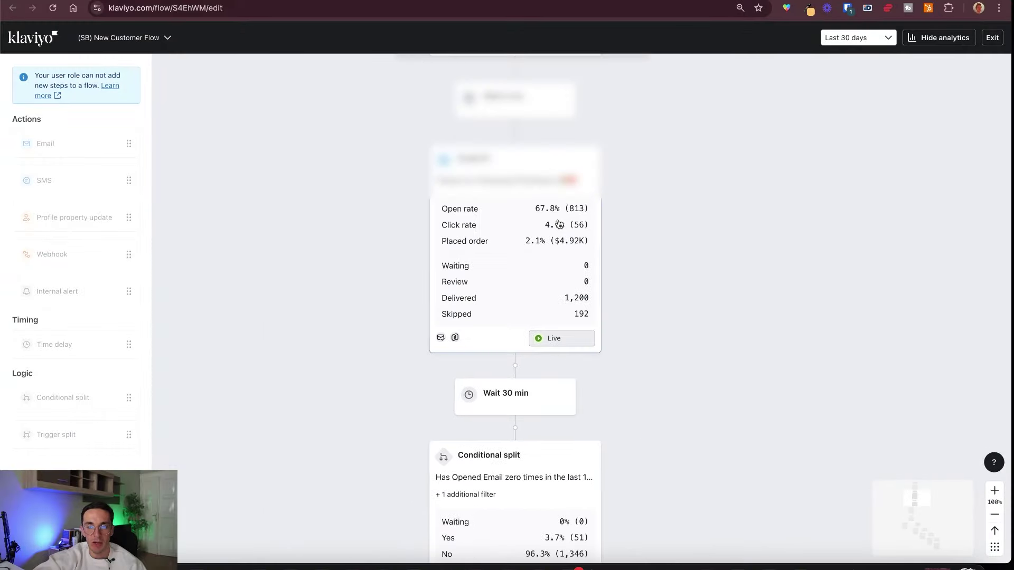
- Compare the metrics of the Bride/Groom, Relative, Florist and Event Planner email branches after the two-day wait
{"action": "scroll", "coordinate": [586, 201], "scroll_direction": "down", "scroll_amount": 15}
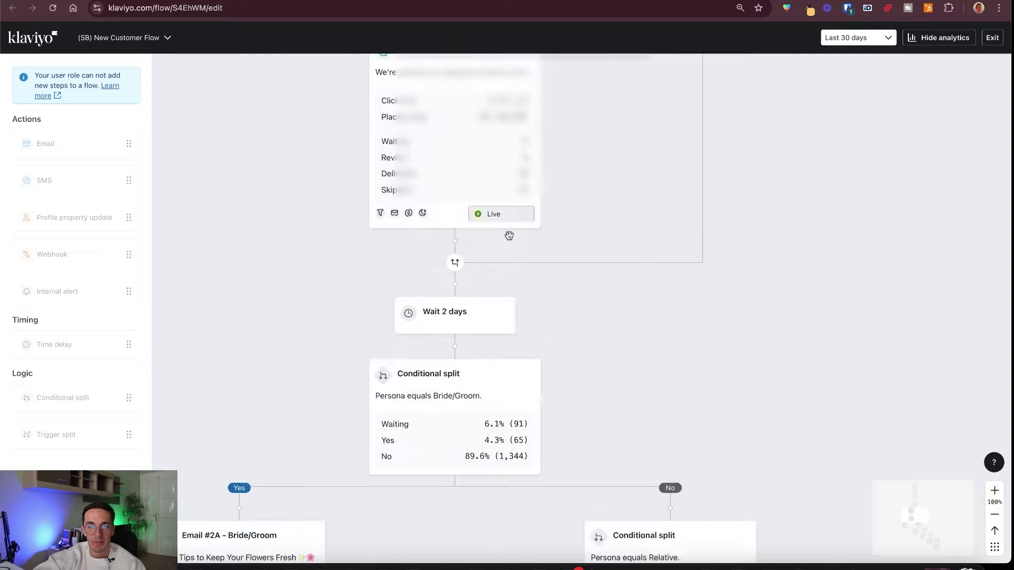
{"action": "scroll", "coordinate": [508, 233], "scroll_direction": "left", "scroll_amount": 3}
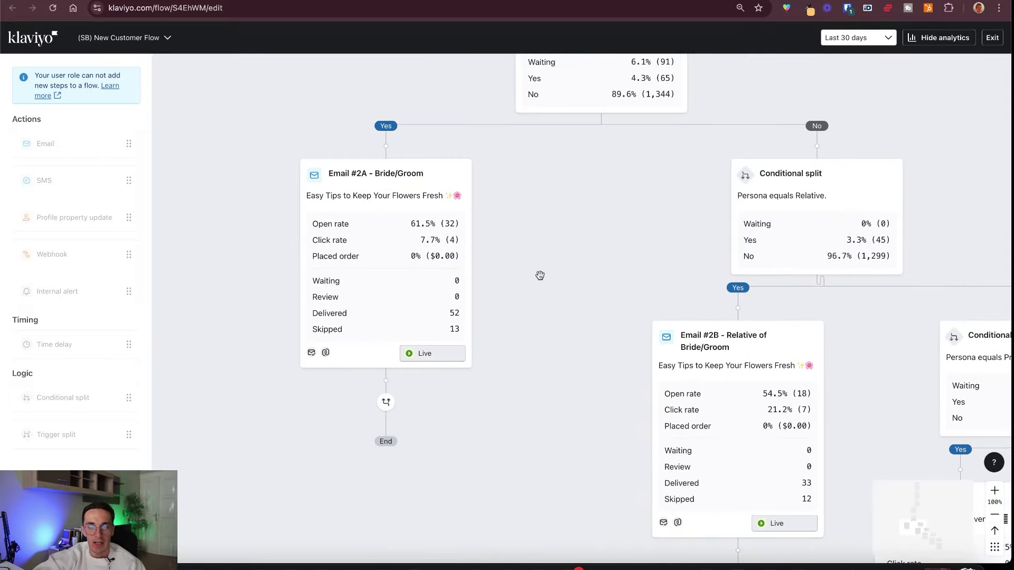
{"action": "scroll", "coordinate": [538, 277], "scroll_direction": "down", "scroll_amount": 8}
{"action": "scroll", "coordinate": [539, 277], "scroll_direction": "right", "scroll_amount": 10}
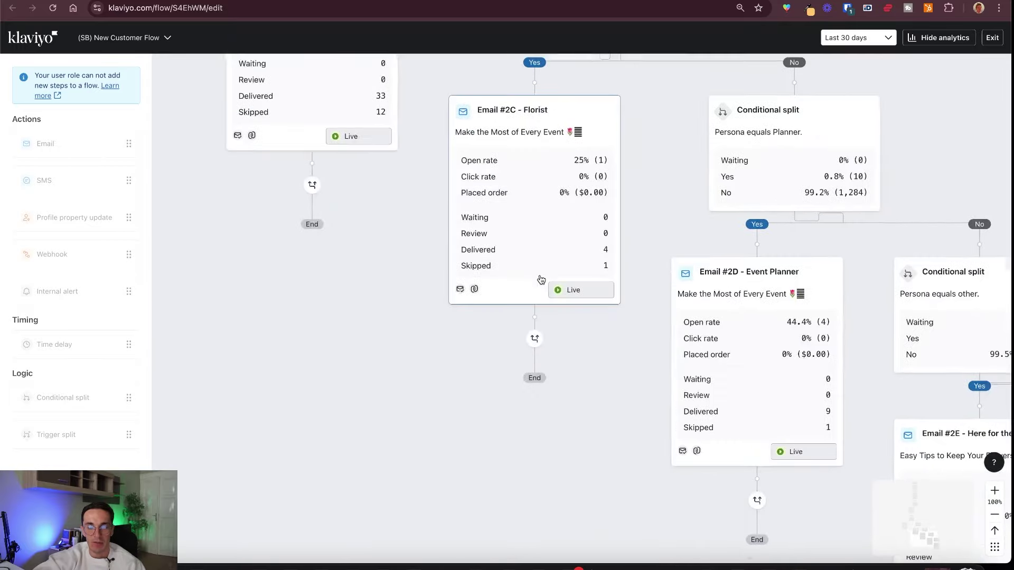
{"action": "scroll", "coordinate": [541, 278], "scroll_direction": "up", "scroll_amount": 9}
{"action": "scroll", "coordinate": [541, 278], "scroll_direction": "left", "scroll_amount": 7}
{"action": "scroll", "coordinate": [539, 276], "scroll_direction": "up", "scroll_amount": 3}
{"action": "scroll", "coordinate": [539, 275], "scroll_direction": "right", "scroll_amount": 3}
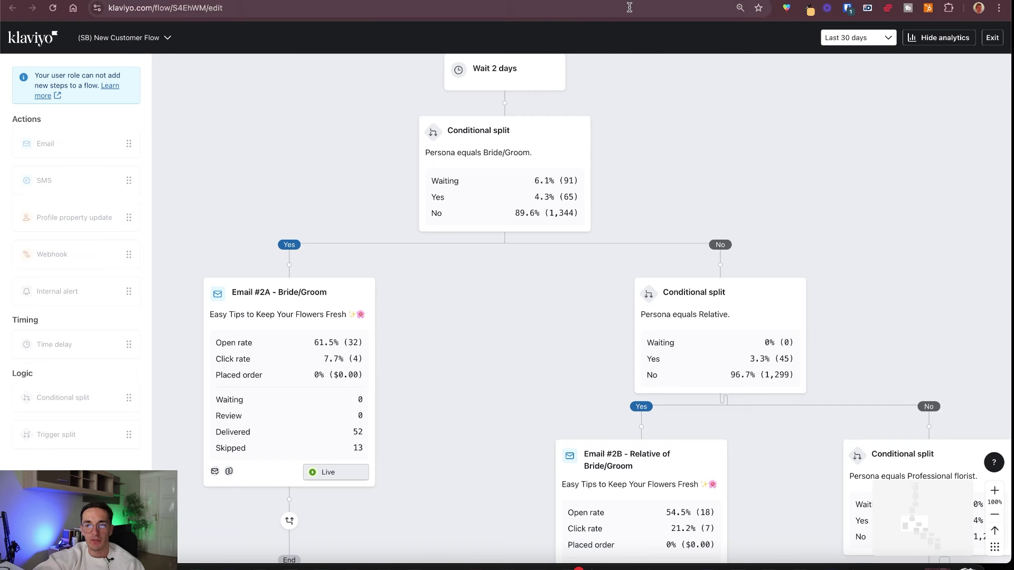
- Select the VIP customer flow item in the checklist sheet and open the (SB) Repeat Customer Flow from the Klaviyo dashboard
{"action": "left_click", "coordinate": [849, 0]}
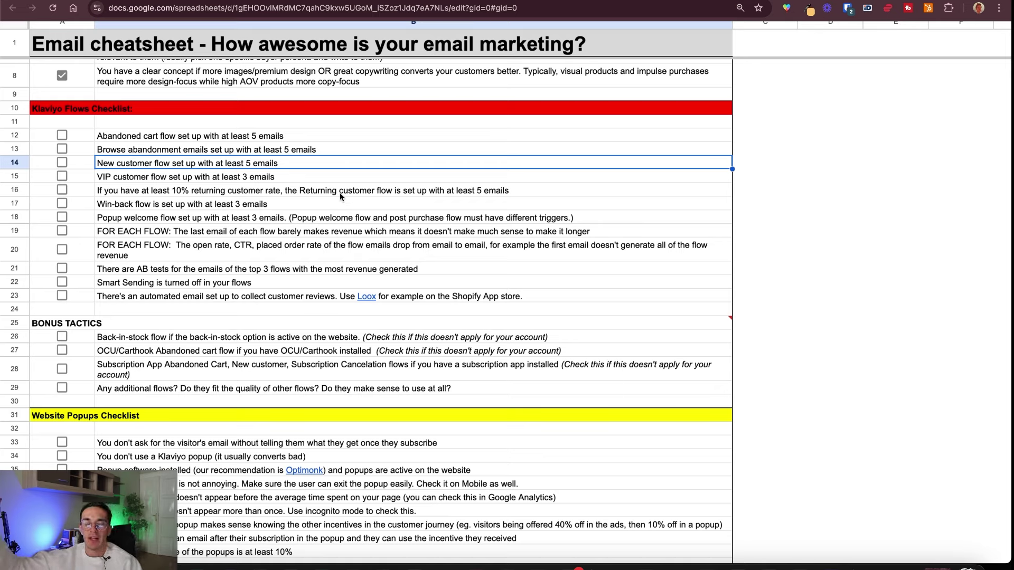
{"action": "left_click", "coordinate": [226, 179]}
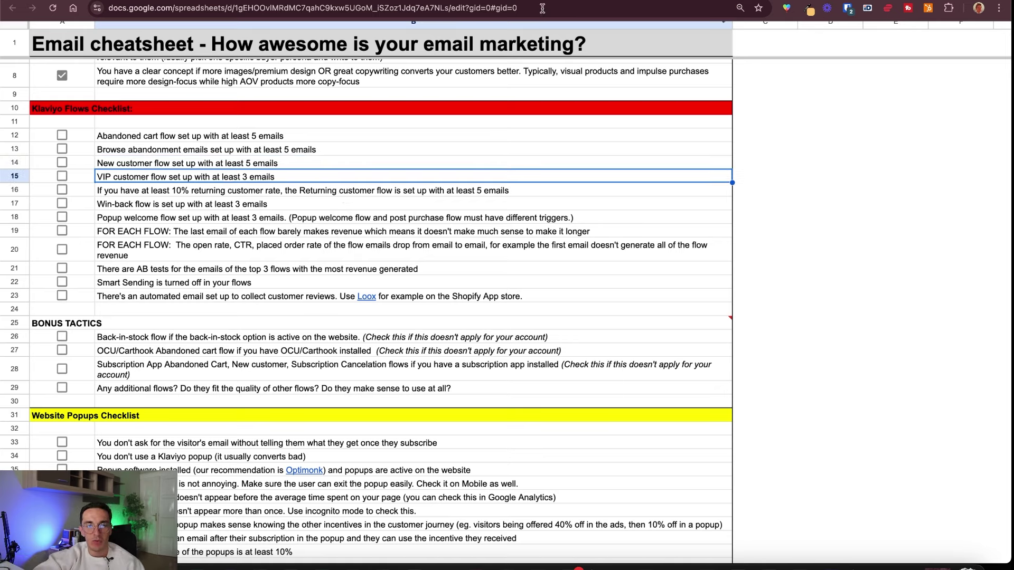
{"action": "left_click", "coordinate": [373, 0]}
{"action": "scroll", "coordinate": [278, 388], "scroll_direction": "down", "scroll_amount": 1}
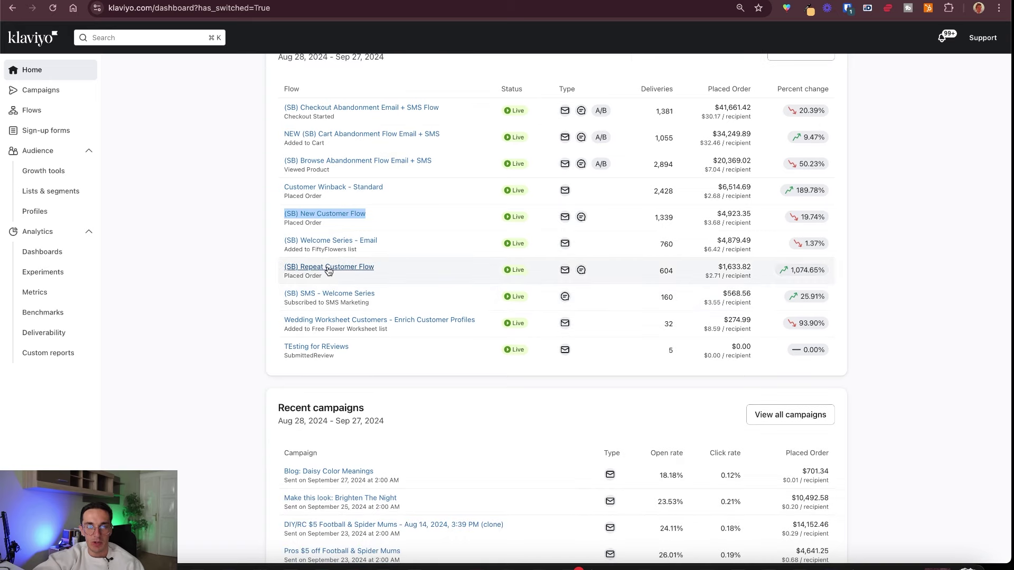
{"action": "left_click", "coordinate": [329, 268]}
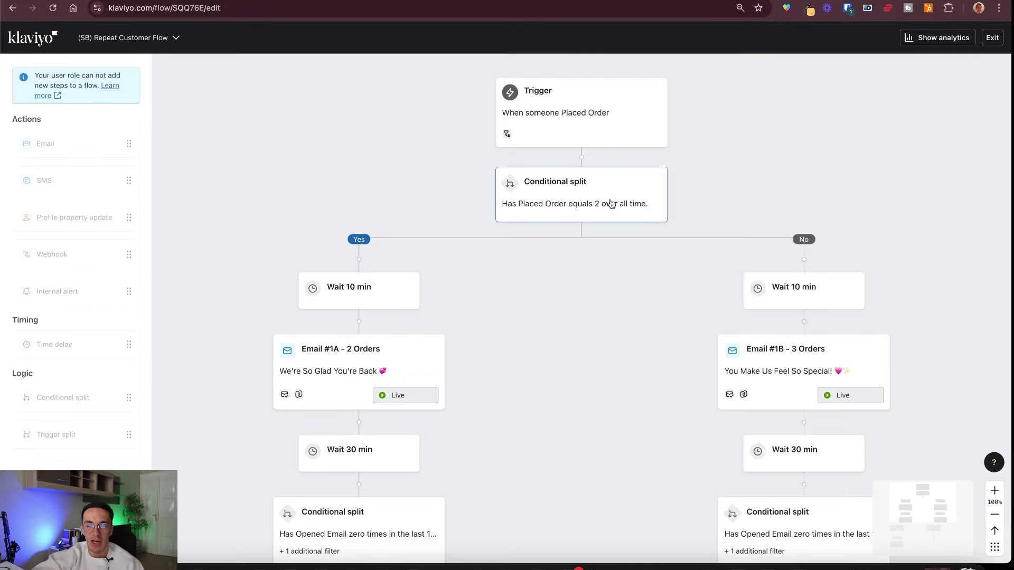
- Review the Repeat Customer Flow's structure in the 2-order and 3-order branches below the Placed Order split
{"action": "scroll", "coordinate": [571, 151], "scroll_direction": "down", "scroll_amount": 2}
{"action": "scroll", "coordinate": [570, 151], "scroll_direction": "down", "scroll_amount": 7}
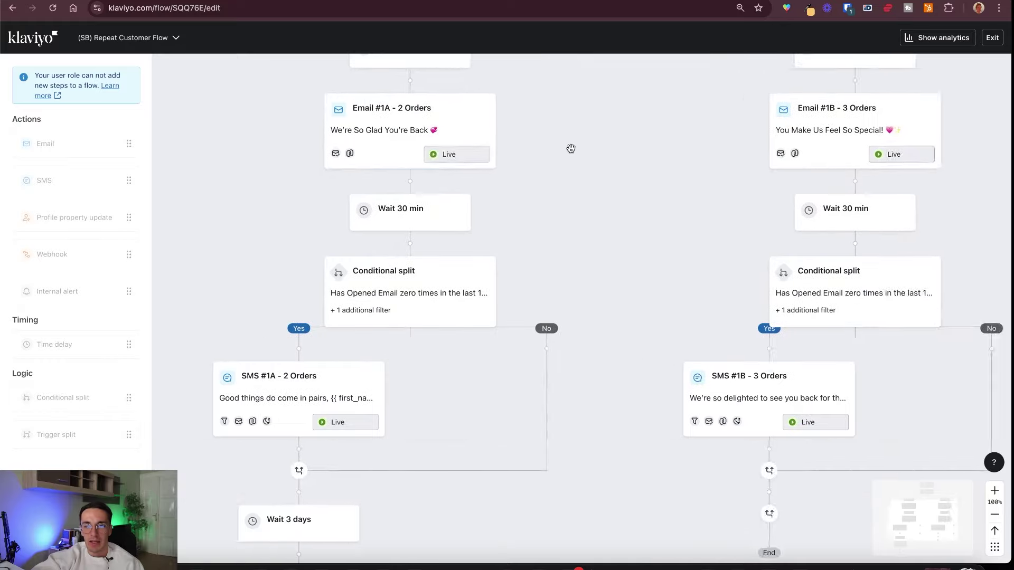
{"action": "scroll", "coordinate": [570, 152], "scroll_direction": "left", "scroll_amount": 6}
{"action": "scroll", "coordinate": [571, 152], "scroll_direction": "up", "scroll_amount": 7}
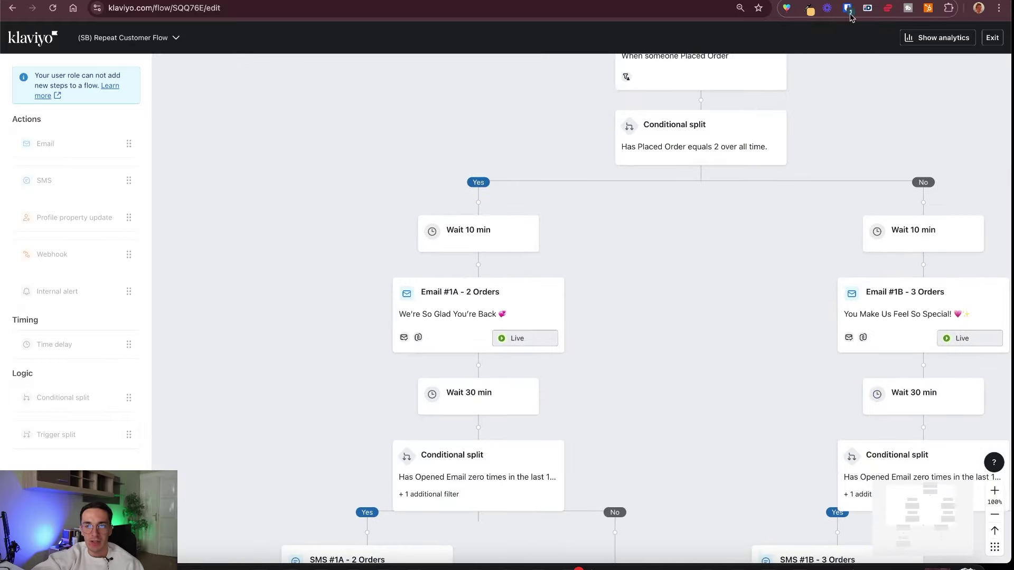
- Show the Repeat Customer Flow's analytics and check the metrics of its emails and SMS messages through Email #2 - 2 Orders
{"action": "left_click", "coordinate": [938, 37]}
{"action": "scroll", "coordinate": [763, 203], "scroll_direction": "up", "scroll_amount": 5}
{"action": "scroll", "coordinate": [763, 203], "scroll_direction": "right", "scroll_amount": 3}
{"action": "scroll", "coordinate": [515, 247], "scroll_direction": "down", "scroll_amount": 10}
{"action": "scroll", "coordinate": [514, 247], "scroll_direction": "left", "scroll_amount": 2}
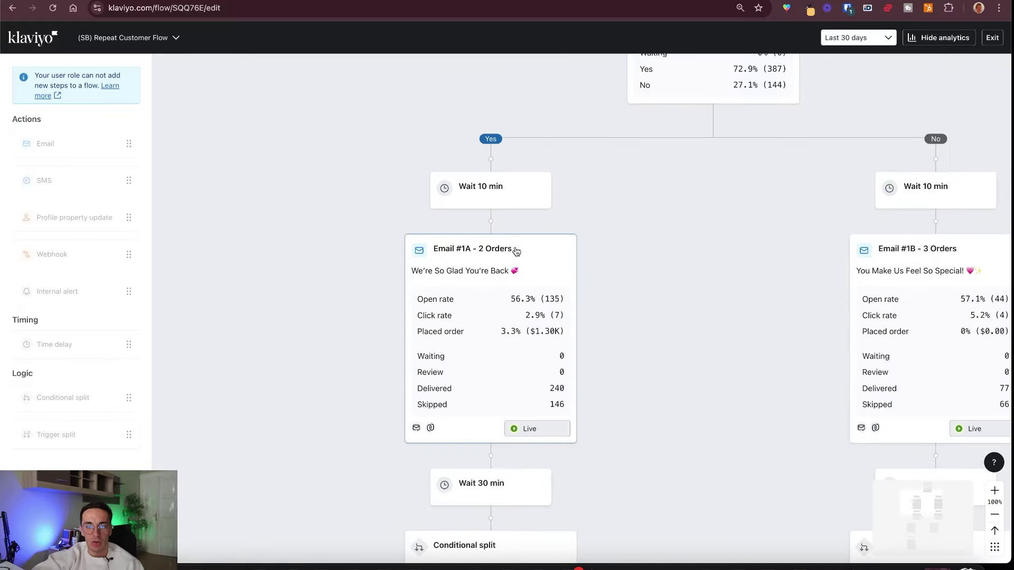
{"action": "scroll", "coordinate": [514, 248], "scroll_direction": "down", "scroll_amount": 9}
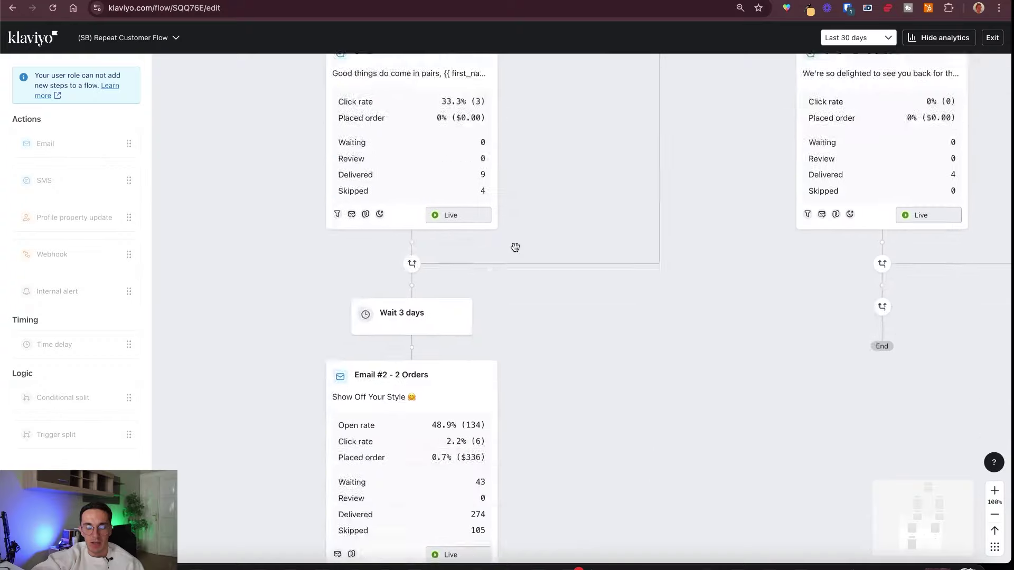
{"action": "scroll", "coordinate": [411, 274], "scroll_direction": "right", "scroll_amount": 1}
{"action": "scroll", "coordinate": [411, 274], "scroll_direction": "right", "scroll_amount": 2}
{"action": "scroll", "coordinate": [410, 275], "scroll_direction": "up", "scroll_amount": 1}
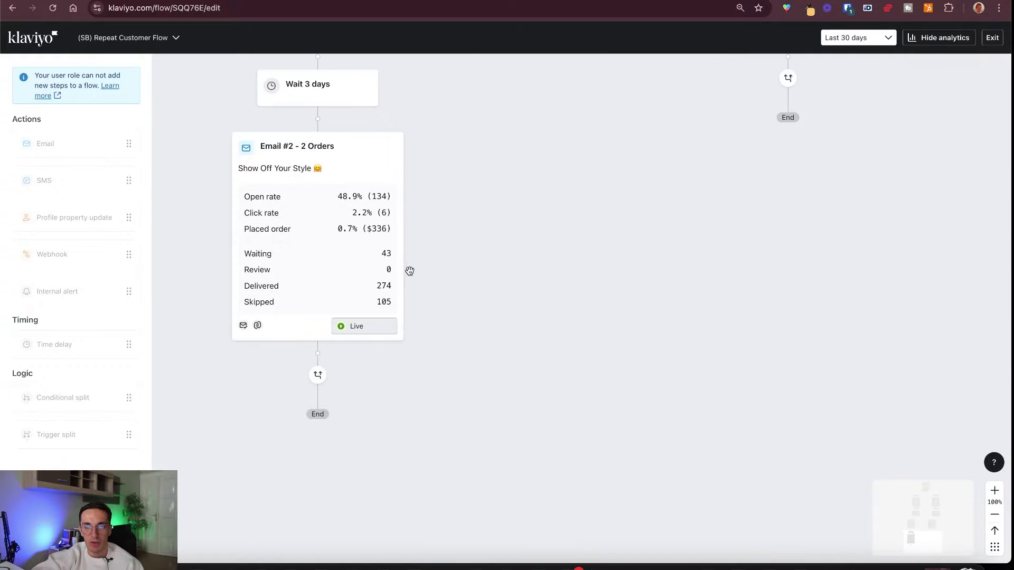
- Review the metrics of Email #1B and SMS #1B in the 3-order branch and compare them with the 2-order branch
{"action": "scroll", "coordinate": [432, 247], "scroll_direction": "up", "scroll_amount": 10}
{"action": "scroll", "coordinate": [432, 247], "scroll_direction": "right", "scroll_amount": 2}
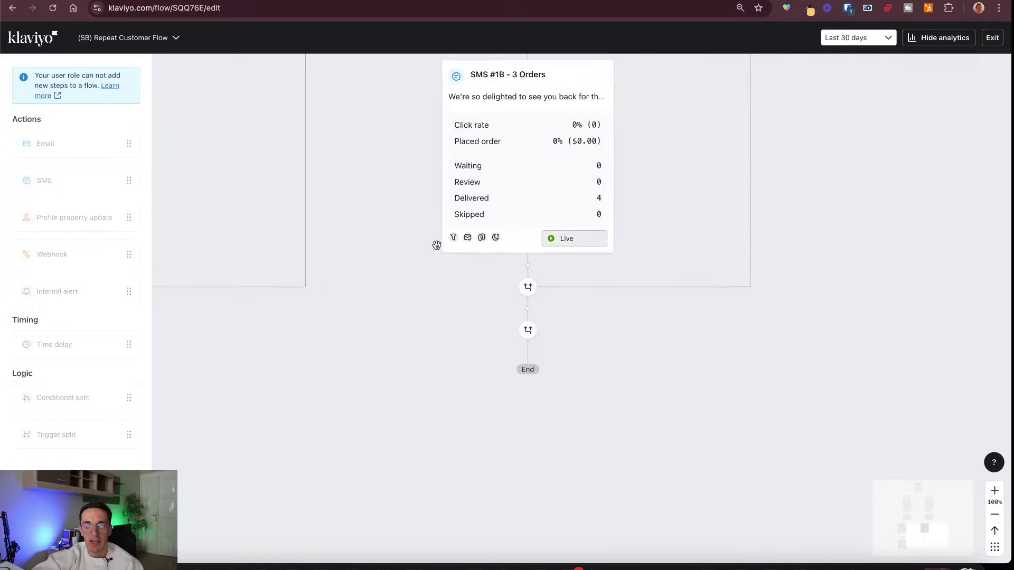
{"action": "scroll", "coordinate": [436, 245], "scroll_direction": "up", "scroll_amount": 10}
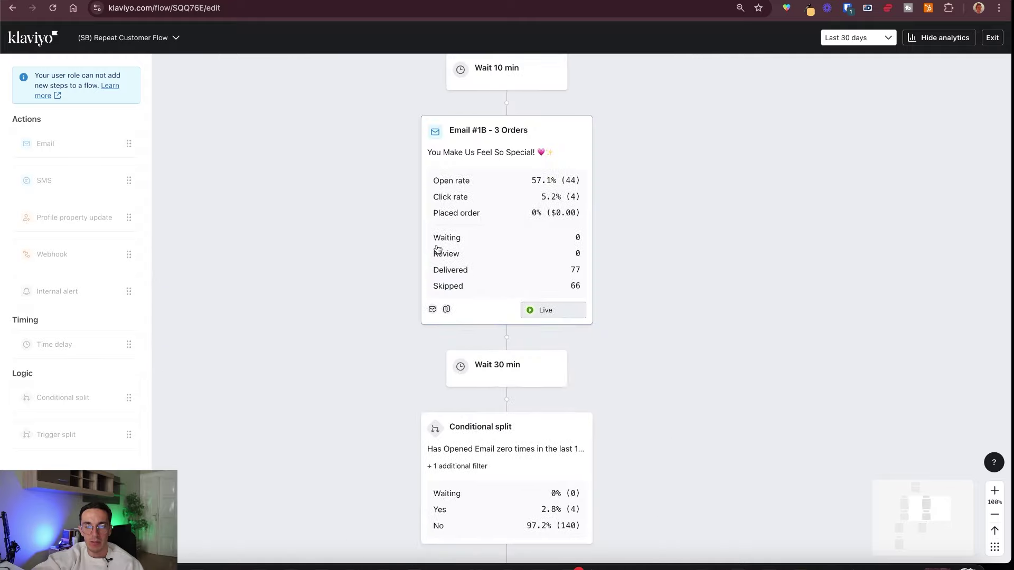
{"action": "scroll", "coordinate": [436, 245], "scroll_direction": "left", "scroll_amount": 3}
{"action": "scroll", "coordinate": [436, 245], "scroll_direction": "down", "scroll_amount": 10}
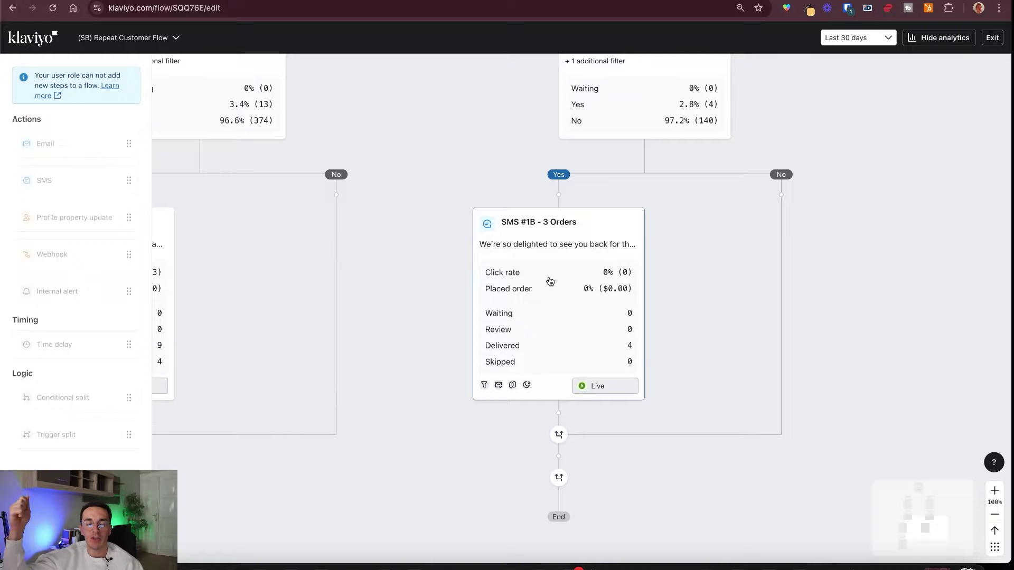
{"action": "scroll", "coordinate": [623, 304], "scroll_direction": "left", "scroll_amount": 6}
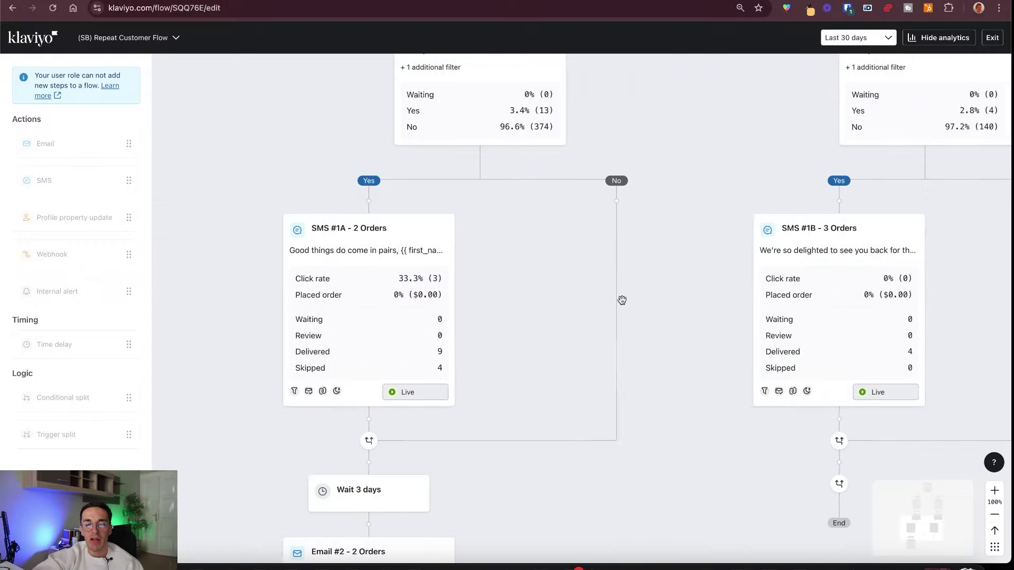
{"action": "scroll", "coordinate": [492, 269], "scroll_direction": "down", "scroll_amount": 7}
{"action": "scroll", "coordinate": [493, 269], "scroll_direction": "up", "scroll_amount": 12}
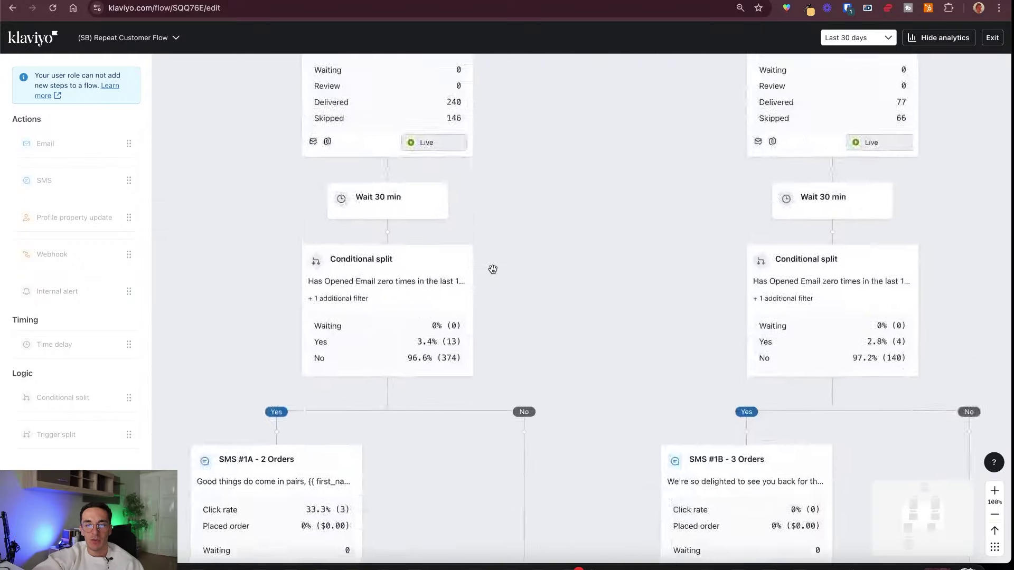
- Select the returning customer flow item in the checklist sheet and open the full flows list from the Klaviyo dashboard
{"action": "key", "text": "ctrl+Tab"}
{"action": "left_click", "coordinate": [189, 194]}
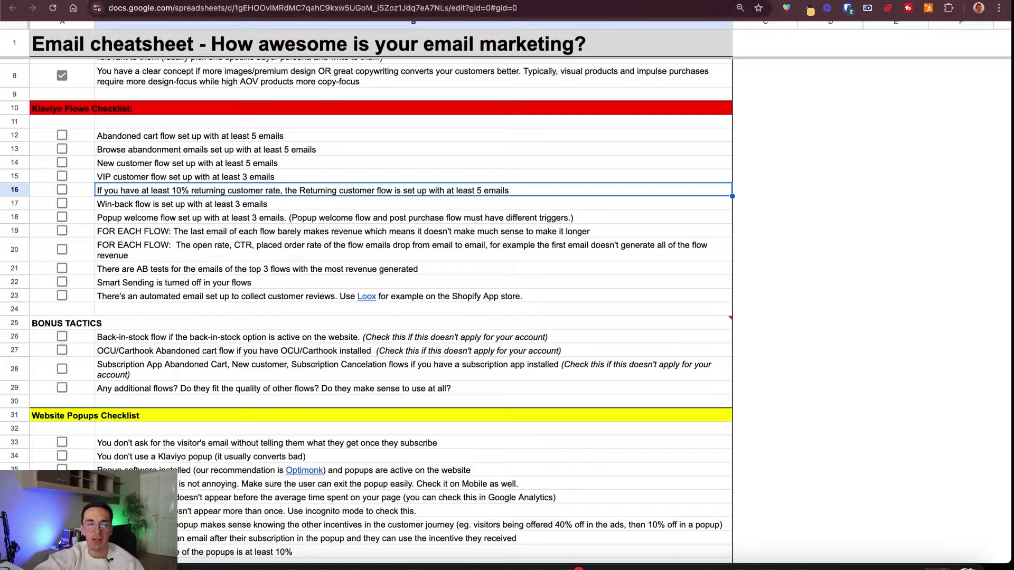
{"action": "key", "text": "ctrl+shift+Tab"}
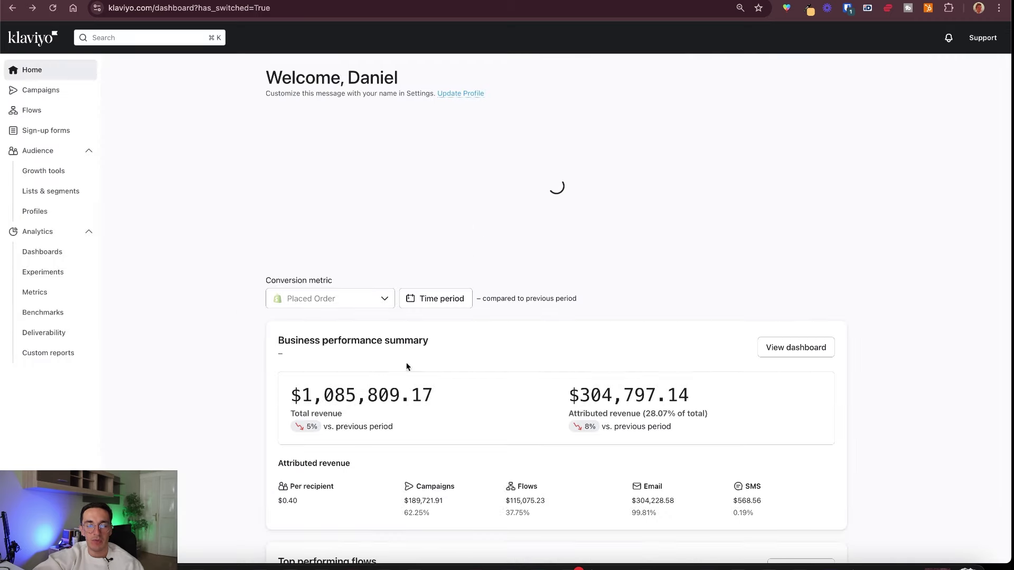
{"action": "scroll", "coordinate": [318, 237], "scroll_direction": "down", "scroll_amount": 8}
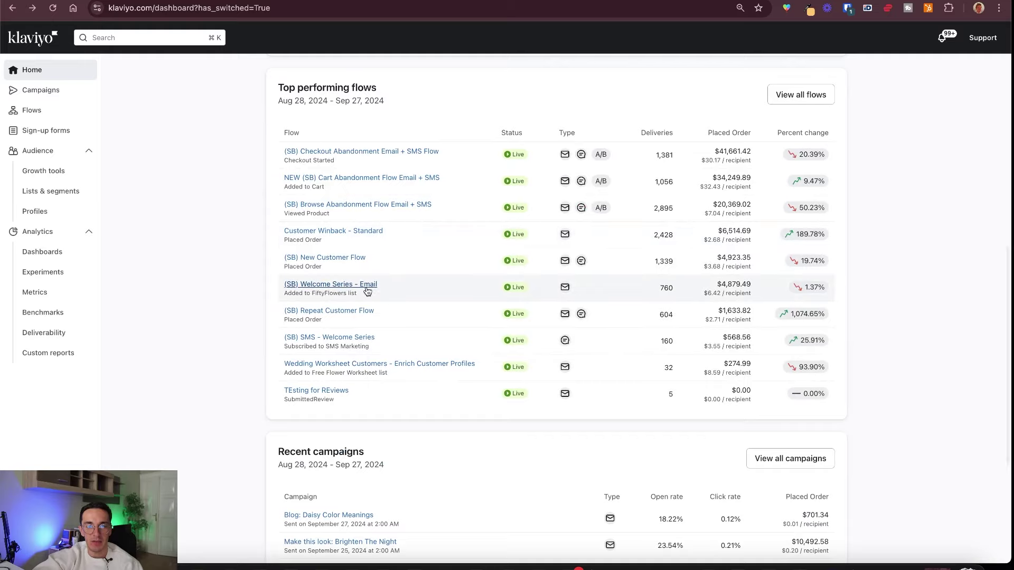
{"action": "left_click", "coordinate": [793, 95]}
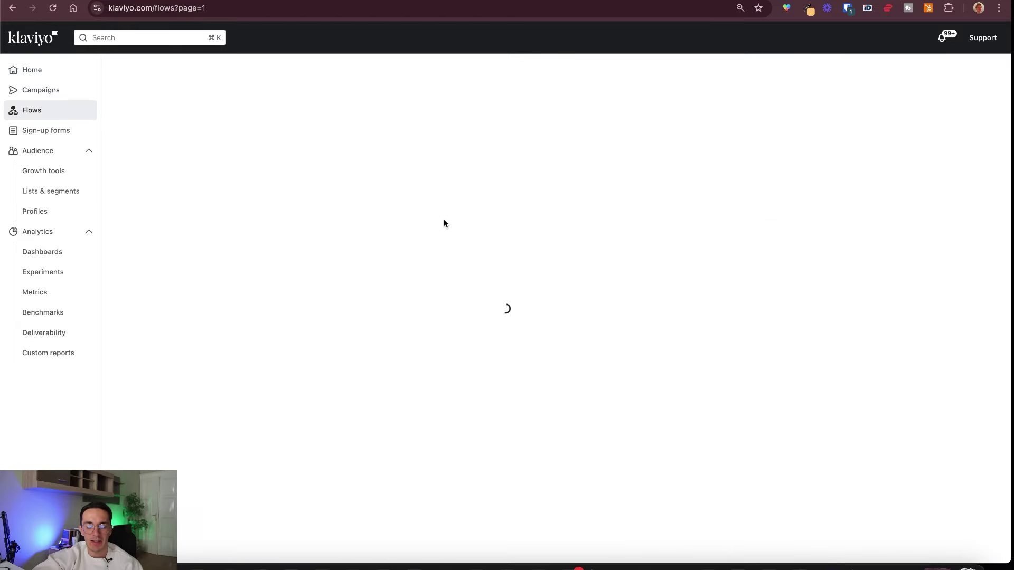
{"action": "scroll", "coordinate": [322, 222], "scroll_direction": "down", "scroll_amount": 5}
{"action": "scroll", "coordinate": [322, 222], "scroll_direction": "down", "scroll_amount": 5}
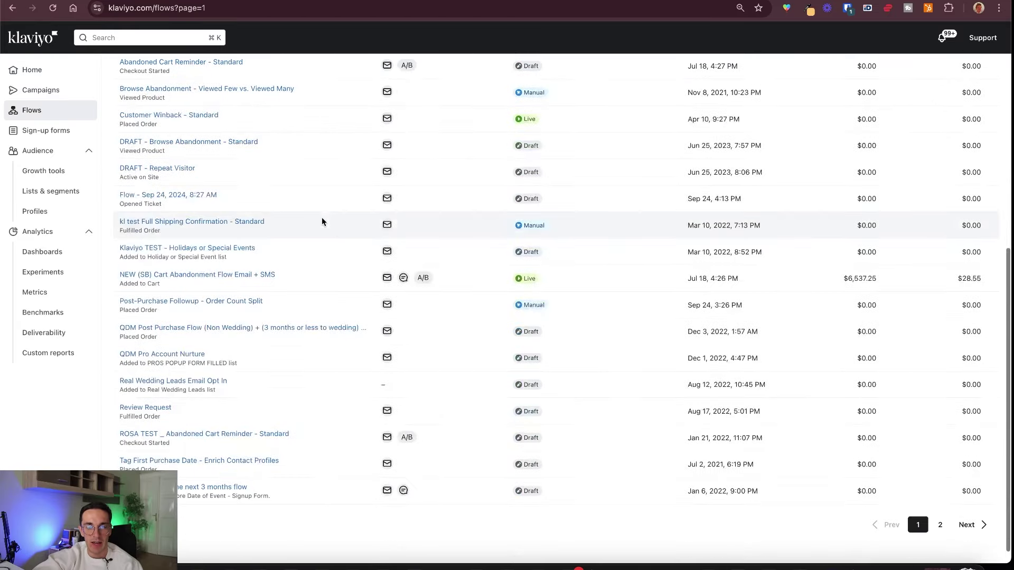
{"action": "scroll", "coordinate": [252, 280], "scroll_direction": "up", "scroll_amount": 6}
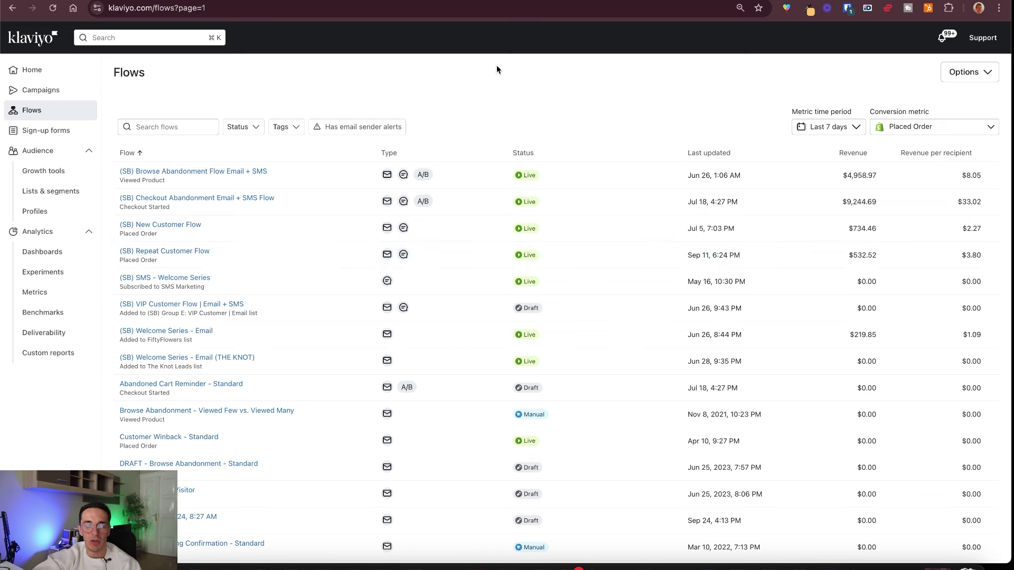
- Highlight the abandoned cart through returning customer items in the checklist sheet, ending with the win-back flow item selected
{"action": "key", "text": "ctrl+Tab"}
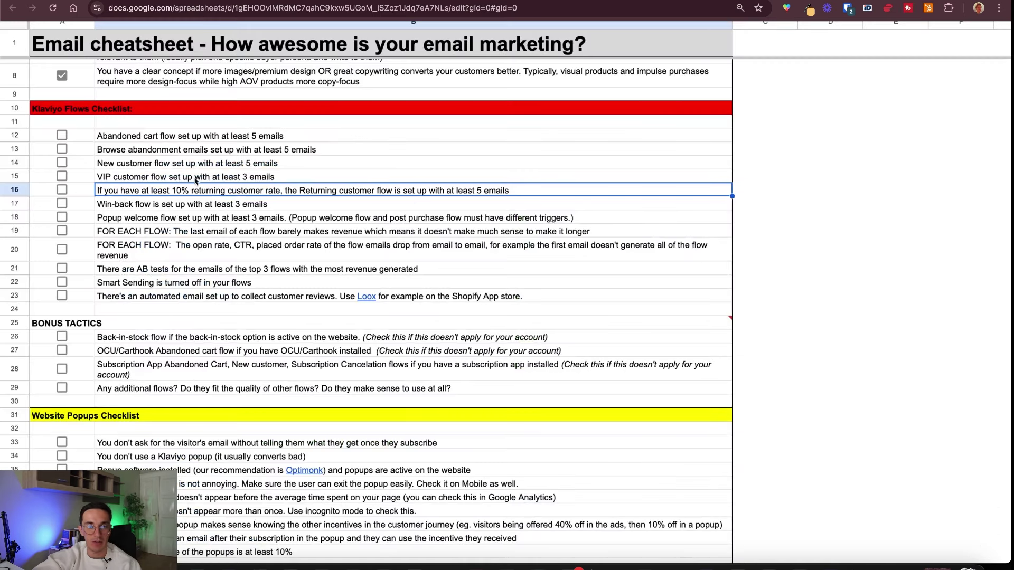
{"action": "left_click_drag", "start_coordinate": [259, 137], "coordinate": [259, 196]}
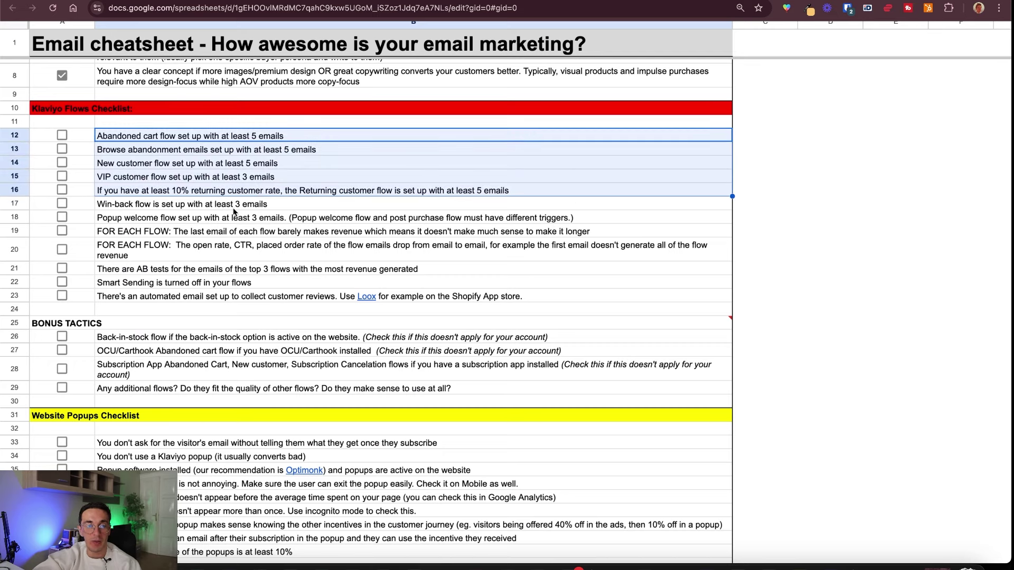
{"action": "left_click", "coordinate": [156, 208]}
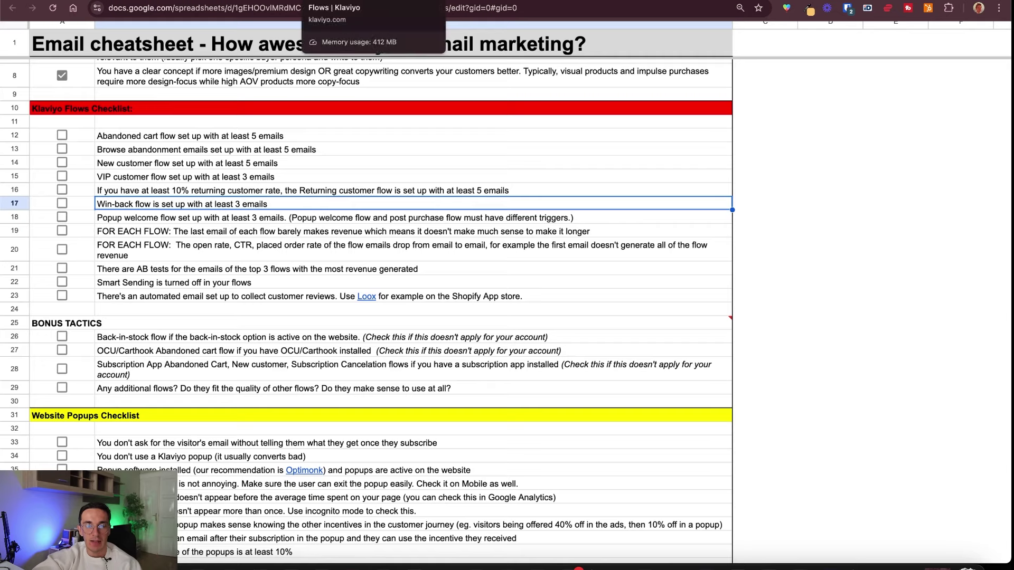
- Search Klaviyo's flows list for "win" and open the Customer Winback - Standard flow
{"action": "key", "text": "ctrl+shift+Tab"}
{"action": "scroll", "coordinate": [202, 333], "scroll_direction": "down", "scroll_amount": 2}
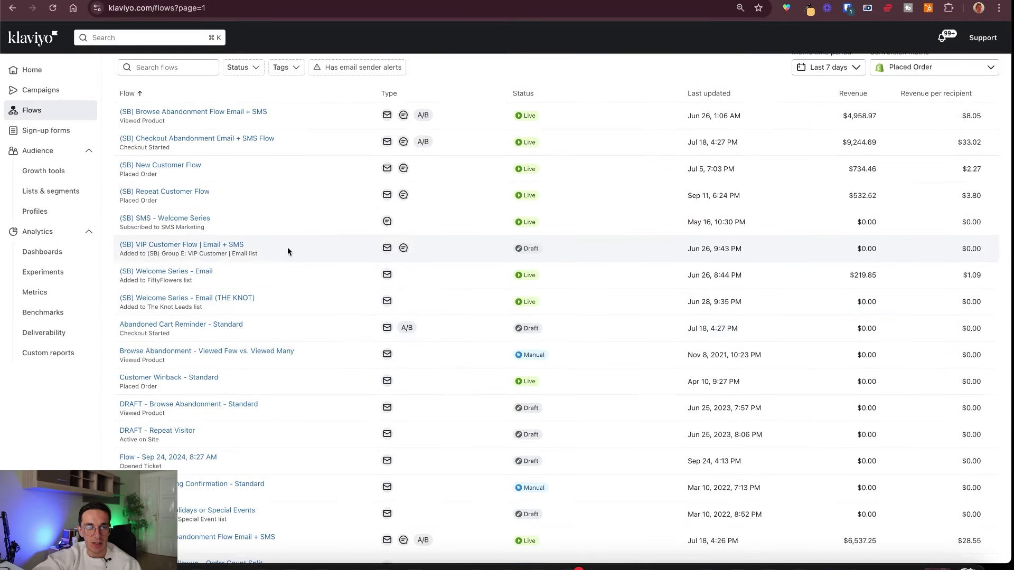
{"action": "key", "text": "super+f"}
{"action": "type", "text": "win"}
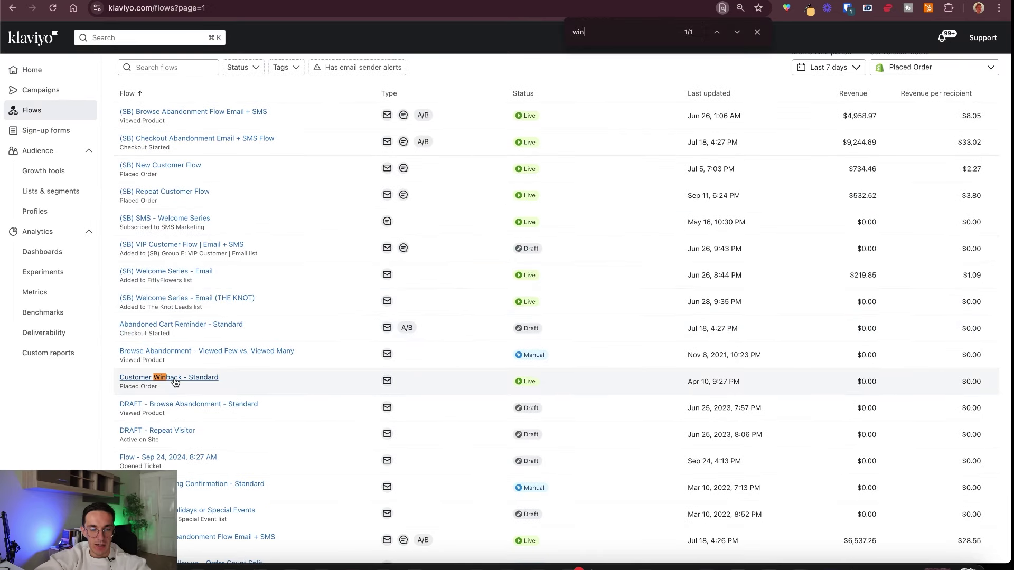
{"action": "left_click", "coordinate": [174, 378]}
- Review the Customer Winback flow's structure and the metrics of Email 1 and Email 2 around the 15-day wait
{"action": "scroll", "coordinate": [568, 253], "scroll_direction": "down", "scroll_amount": 10}
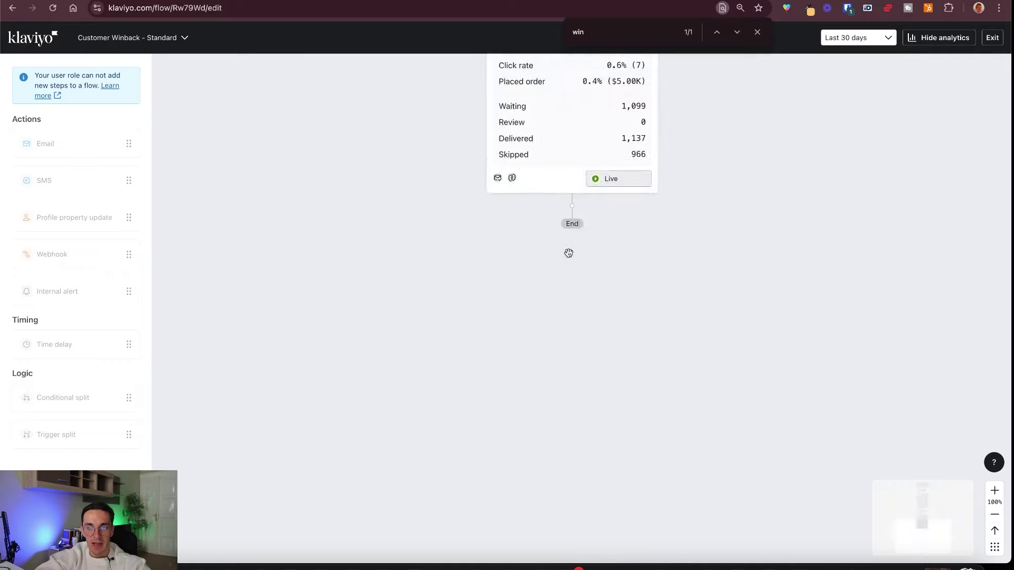
{"action": "scroll", "coordinate": [568, 253], "scroll_direction": "up", "scroll_amount": 8}
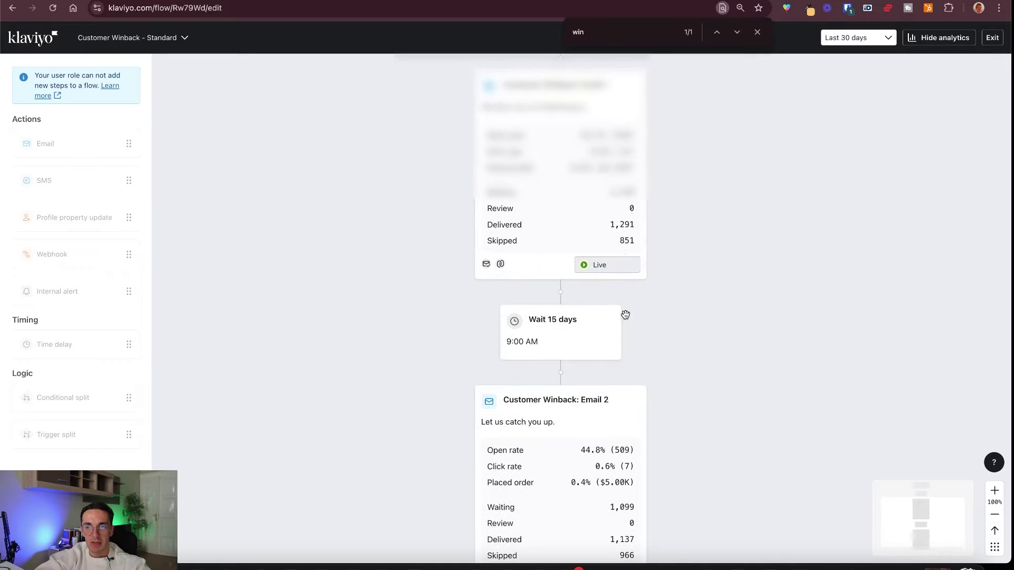
{"action": "scroll", "coordinate": [616, 173], "scroll_direction": "up", "scroll_amount": 1}
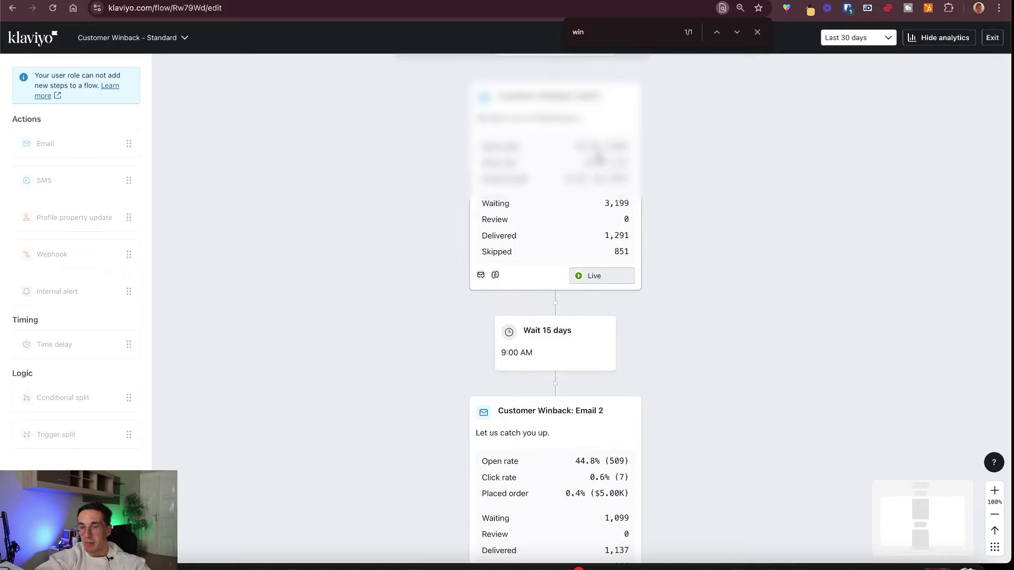
{"action": "scroll", "coordinate": [575, 315], "scroll_direction": "down", "scroll_amount": 2}
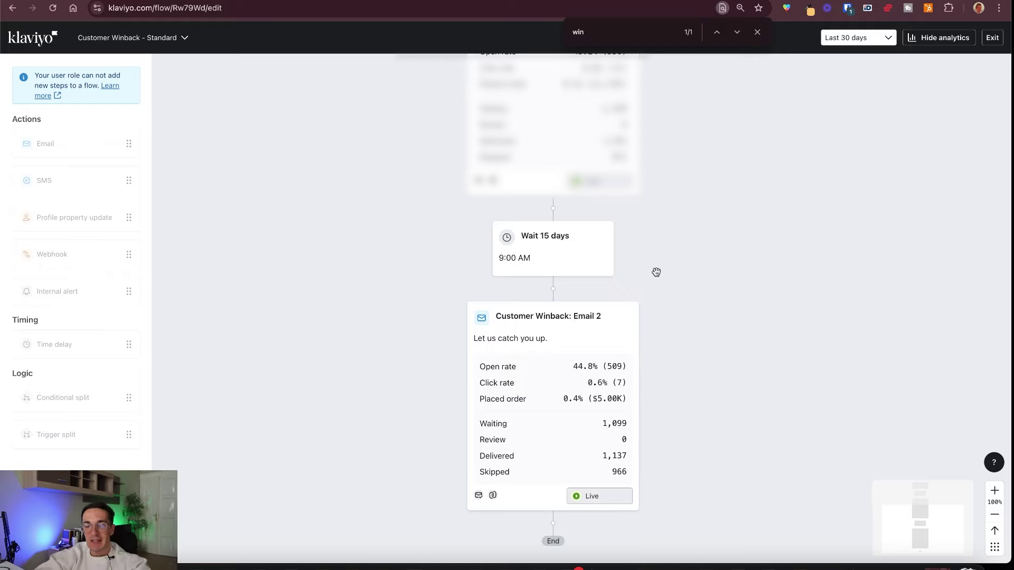
{"action": "scroll", "coordinate": [656, 272], "scroll_direction": "up", "scroll_amount": 3}
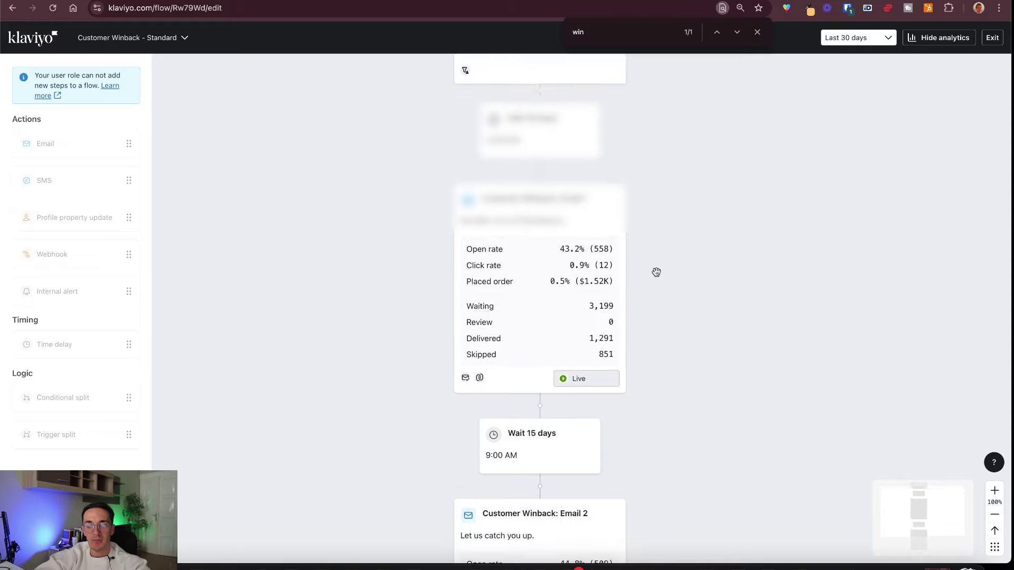
{"action": "scroll", "coordinate": [655, 272], "scroll_direction": "down", "scroll_amount": 5}
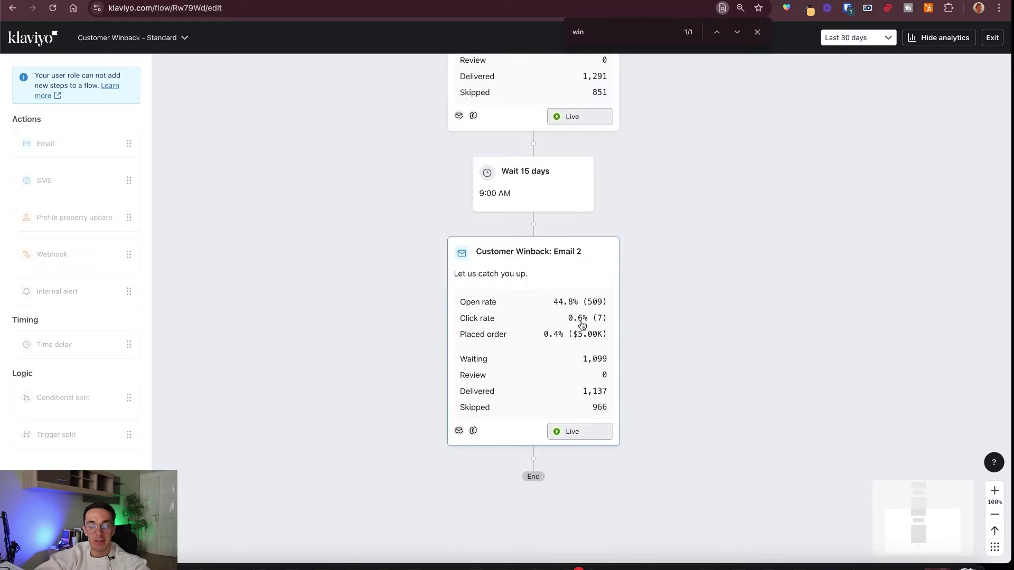
- Check the win-back requirement in the checklist sheet and compare the placed-order revenue of Customer Winback Email 1 and Email 2 in Klaviyo
{"action": "key", "text": "ctrl+Tab"}
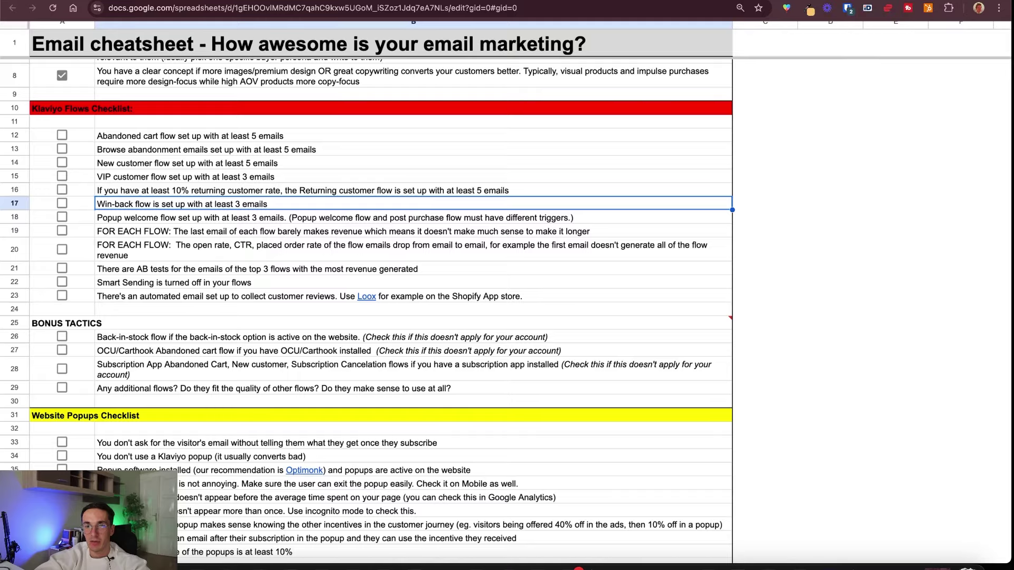
{"action": "key", "text": "ctrl+shift+Tab"}
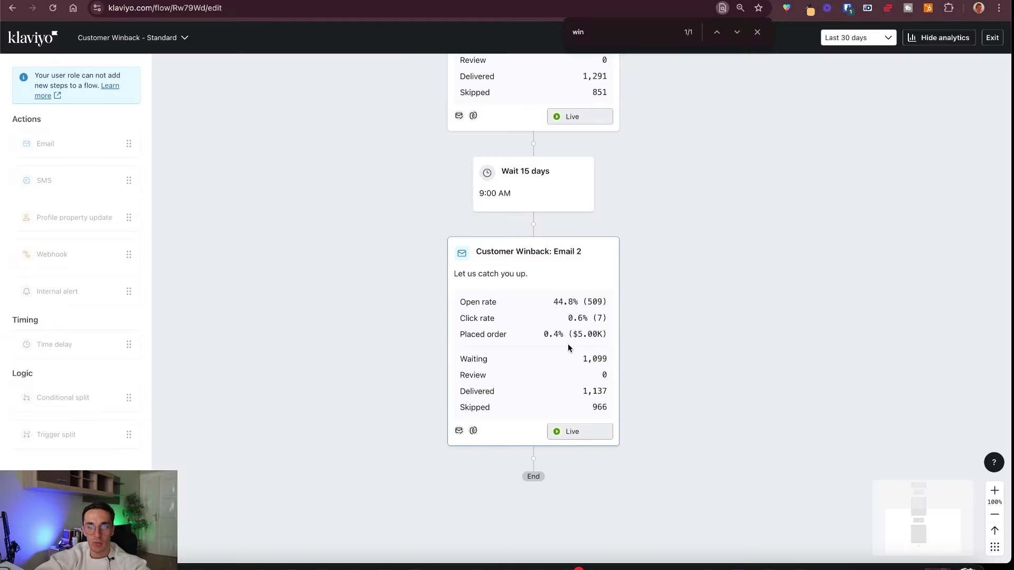
{"action": "scroll", "coordinate": [569, 347], "scroll_direction": "up", "scroll_amount": 1}
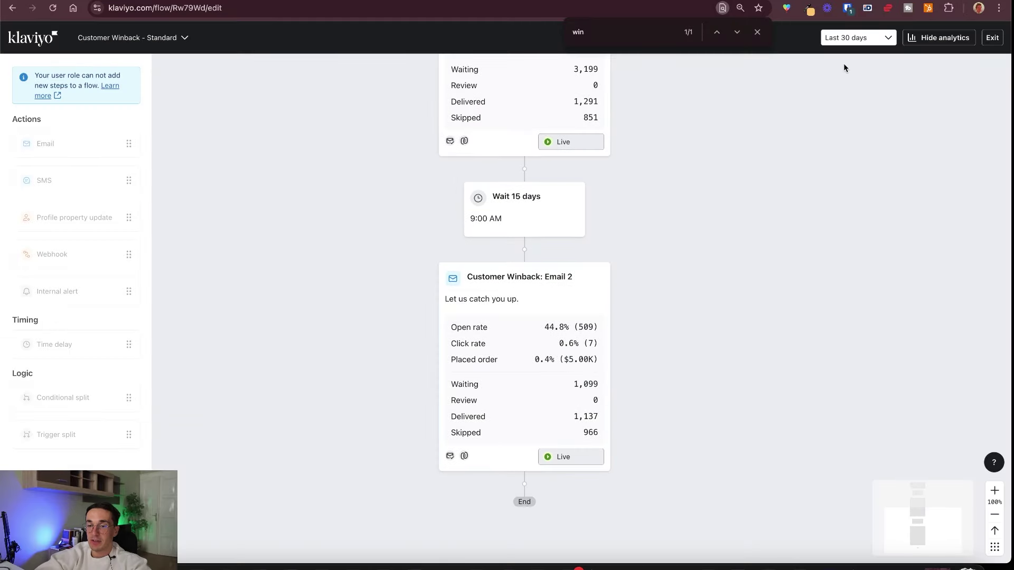
{"action": "scroll", "coordinate": [576, 365], "scroll_direction": "up", "scroll_amount": 4}
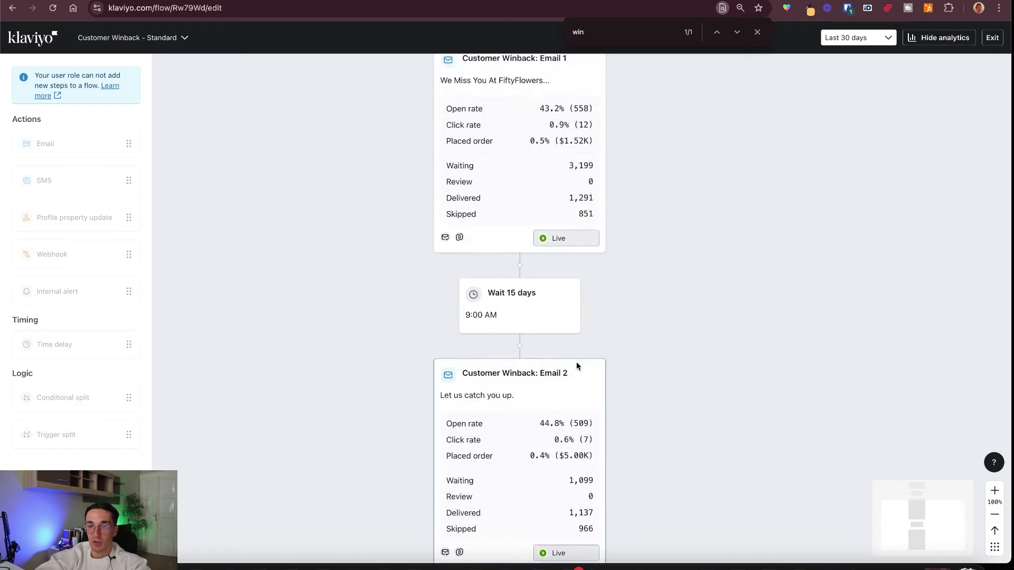
{"action": "scroll", "coordinate": [577, 365], "scroll_direction": "down", "scroll_amount": 3}
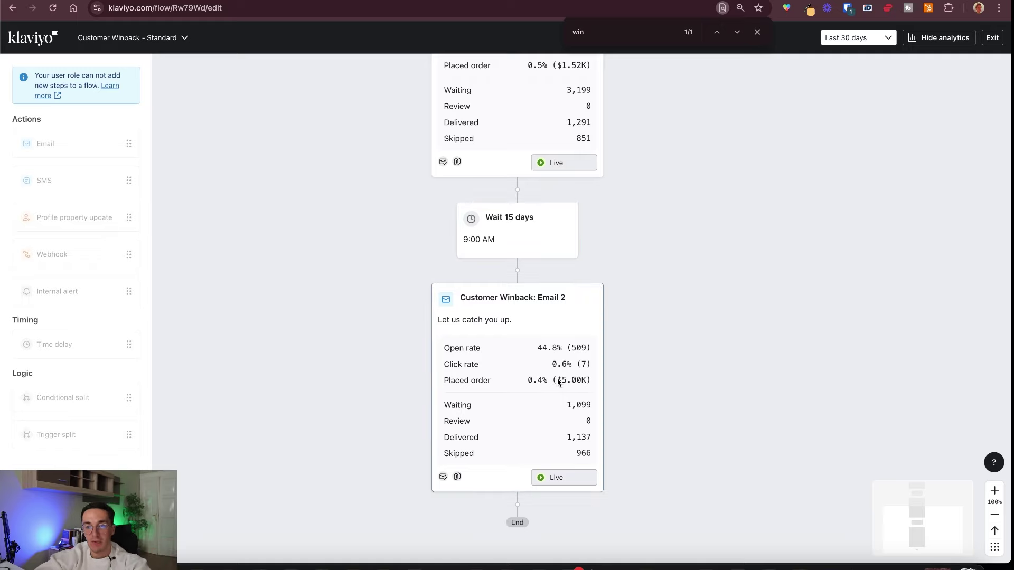
{"action": "scroll", "coordinate": [559, 382], "scroll_direction": "up", "scroll_amount": 3}
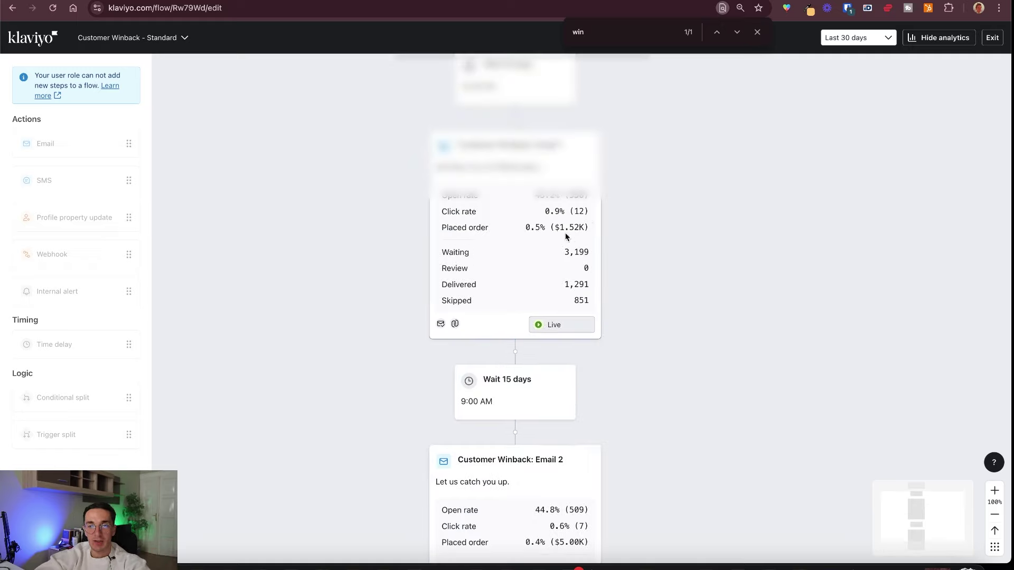
{"action": "scroll", "coordinate": [623, 140], "scroll_direction": "up", "scroll_amount": 2}
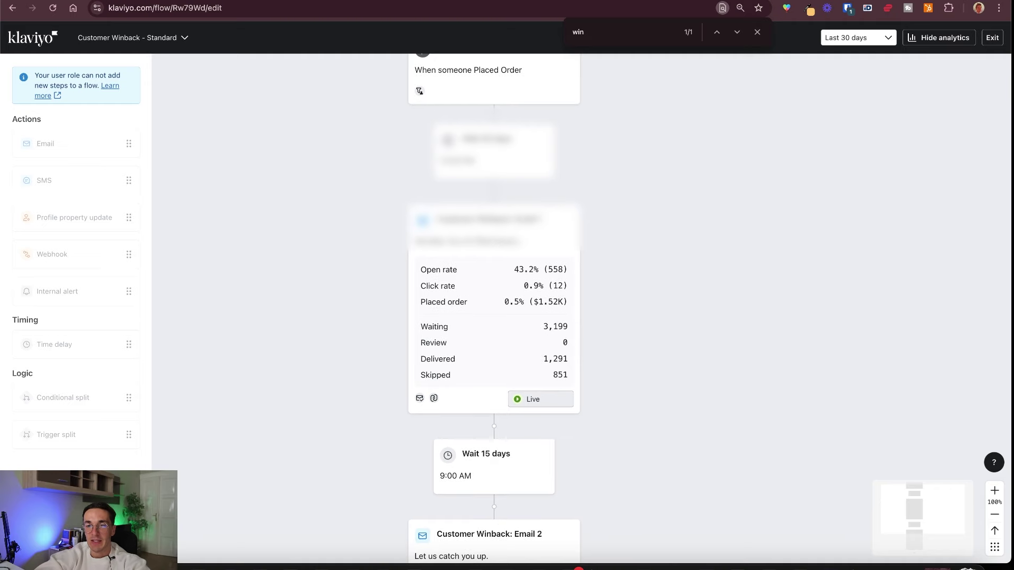
- Select the popup welcome flow item in the checklist sheet and return to the Customer Winback flow in Klaviyo
{"action": "key", "text": "ctrl+Tab"}
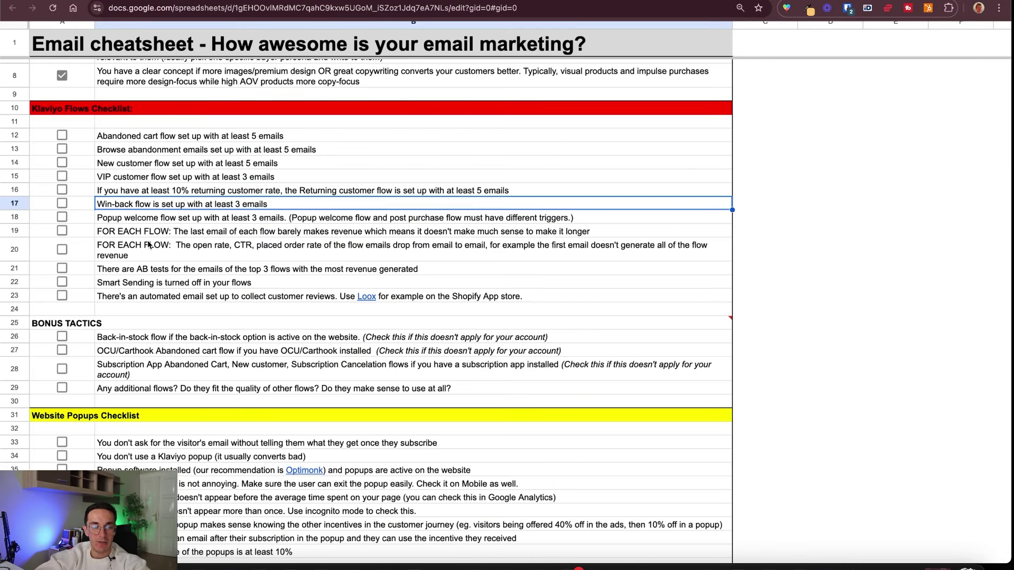
{"action": "left_click", "coordinate": [130, 219]}
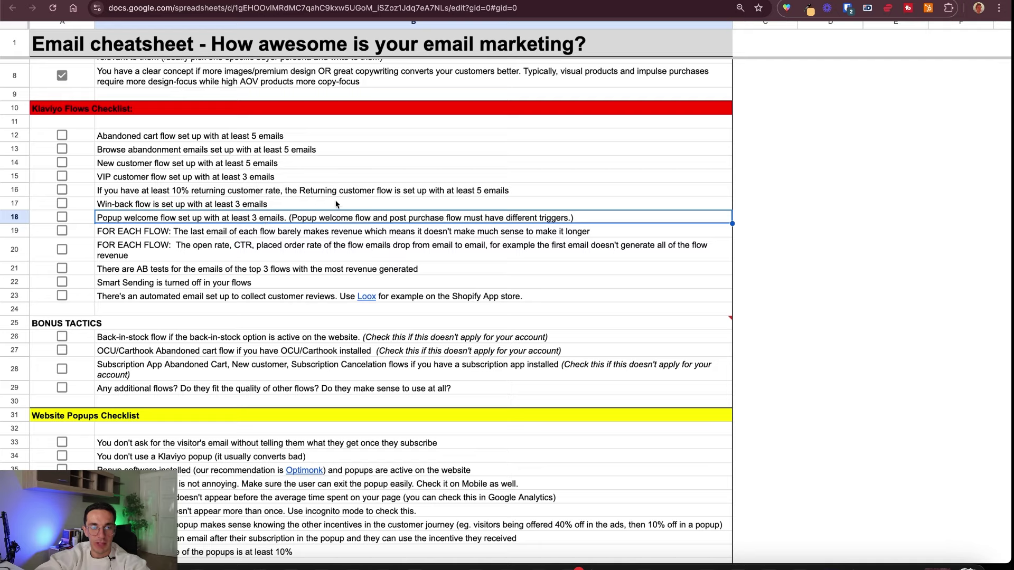
{"action": "key", "text": "ctrl+shift+Tab"}
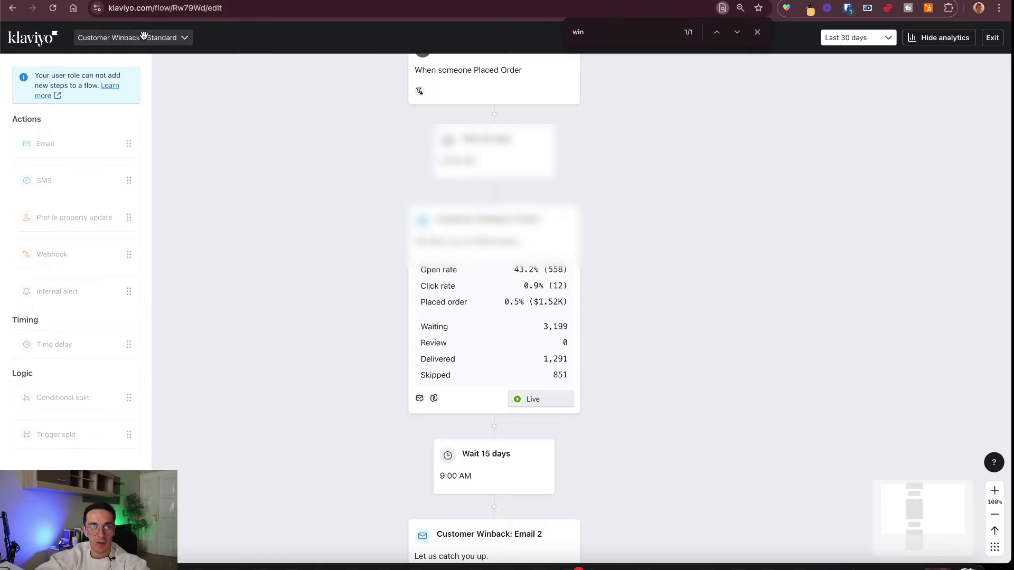
- Return to Klaviyo's flows list and search the page for "welc"
{"action": "left_click", "coordinate": [135, 48]}
{"action": "type", "text": "we"}
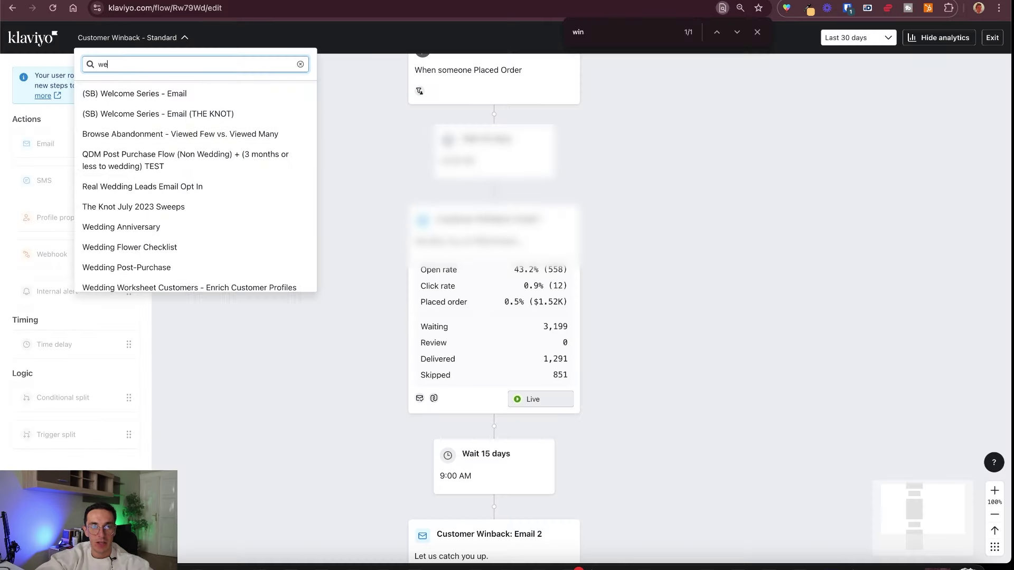
{"action": "left_click", "coordinate": [31, 38]}
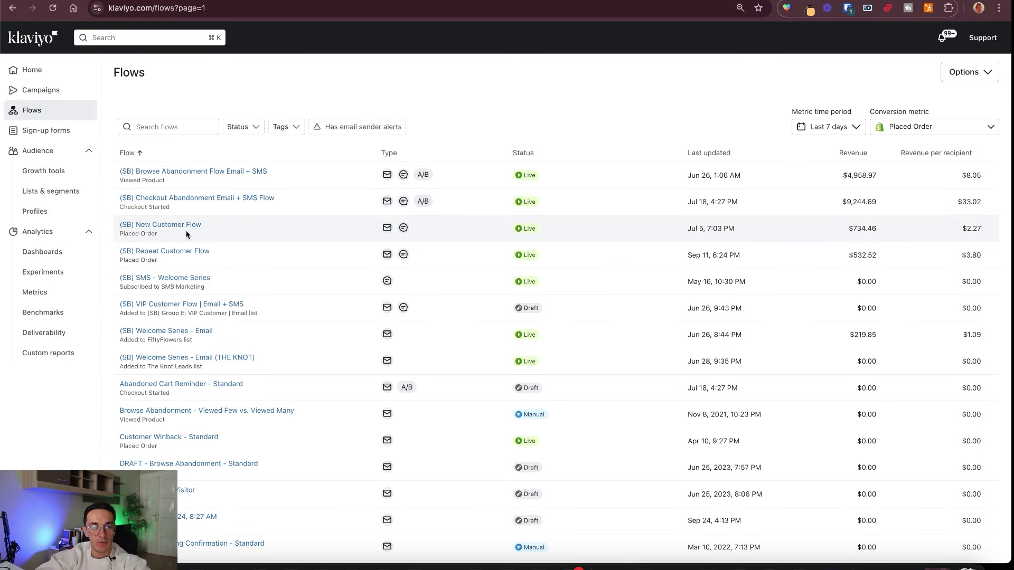
{"action": "scroll", "coordinate": [214, 265], "scroll_direction": "down", "scroll_amount": 2}
{"action": "scroll", "coordinate": [214, 265], "scroll_direction": "down", "scroll_amount": 2}
{"action": "key", "text": "super+f"}
{"action": "type", "text": "w"}
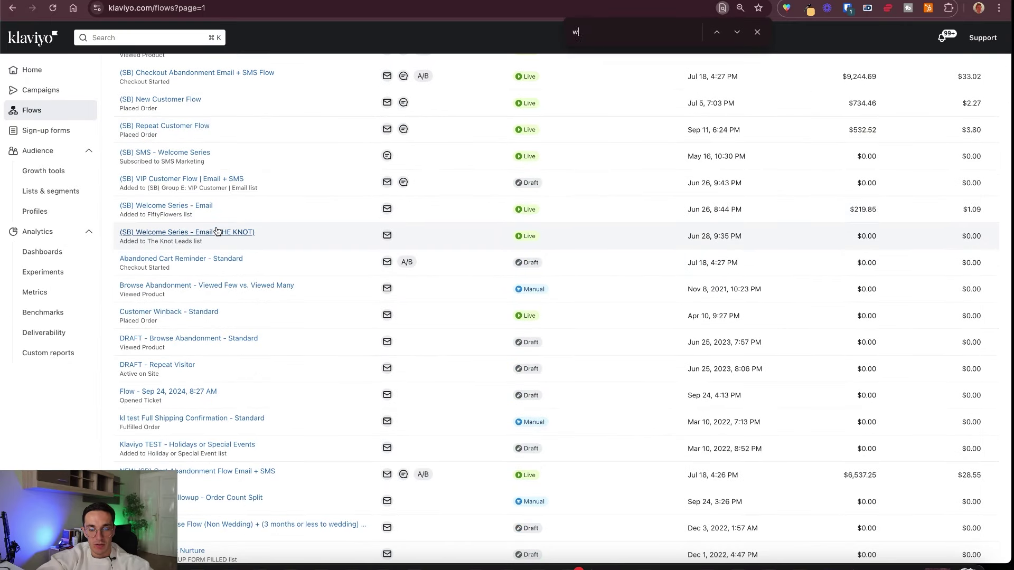
{"action": "type", "text": "elc"}
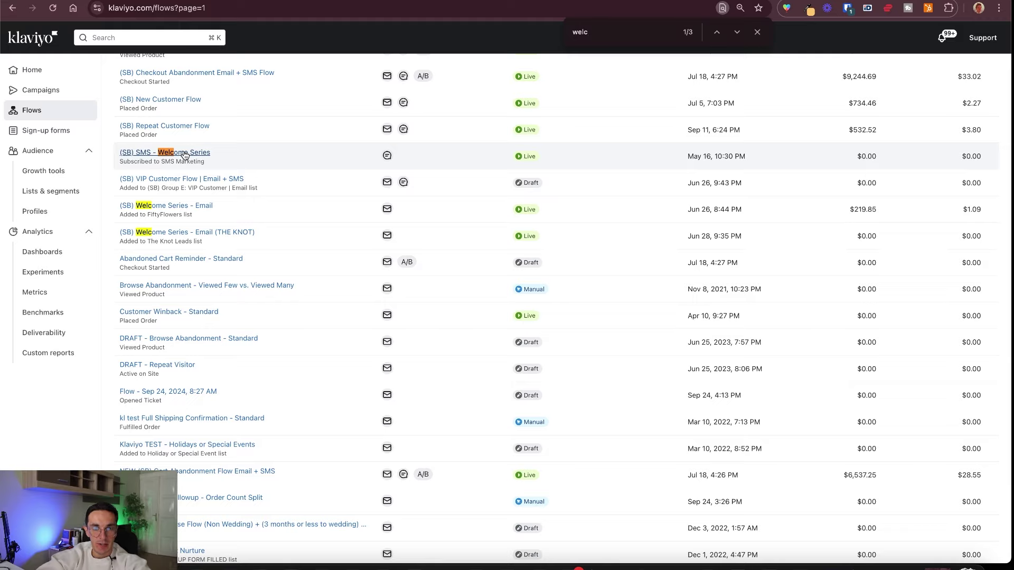
- Open the (SB) Welcome Series - Email and (SB) Welcome Series - Email (THE KNOT) flows in separate browser tabs and switch to the first
{"action": "right_click", "coordinate": [182, 207]}
{"action": "left_click", "coordinate": [197, 211]}
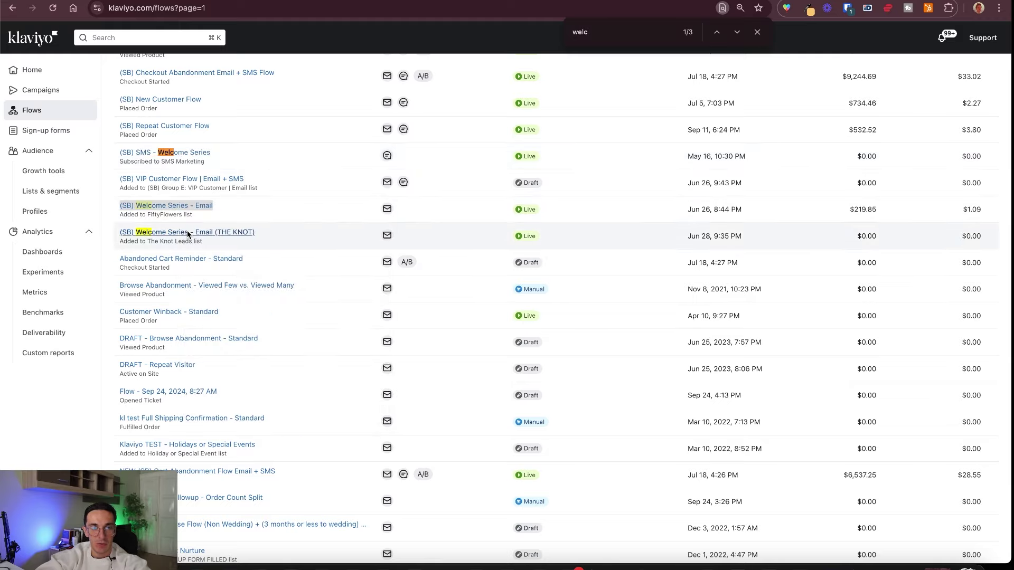
{"action": "right_click", "coordinate": [187, 234]}
{"action": "left_click", "coordinate": [204, 236]}
{"action": "key", "text": "ctrl+Tab"}
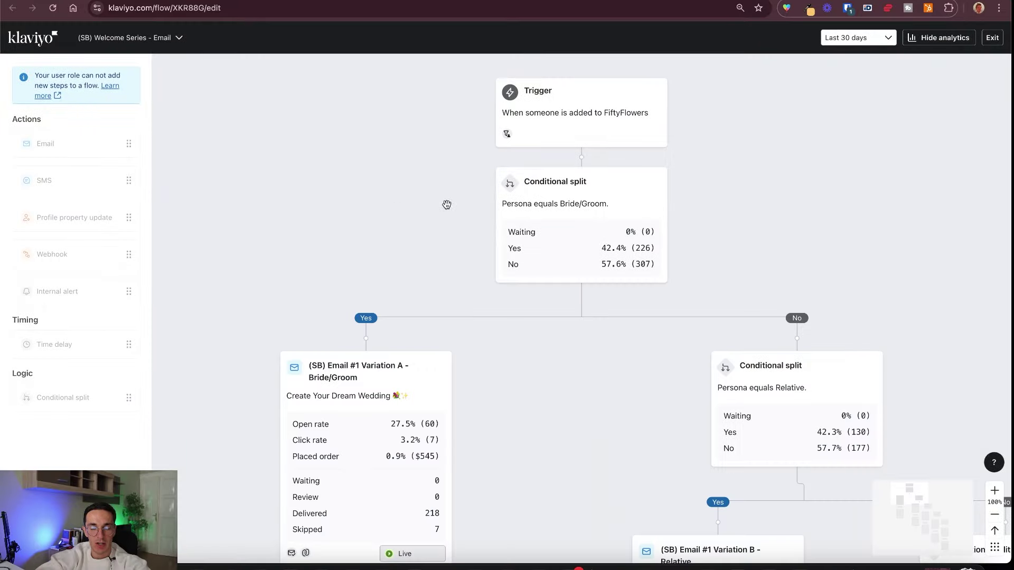
- Review the Welcome Series - Email flow's persona branches, including each branch's emails, metrics and 10-day waits
{"action": "scroll", "coordinate": [447, 205], "scroll_direction": "down", "scroll_amount": 2}
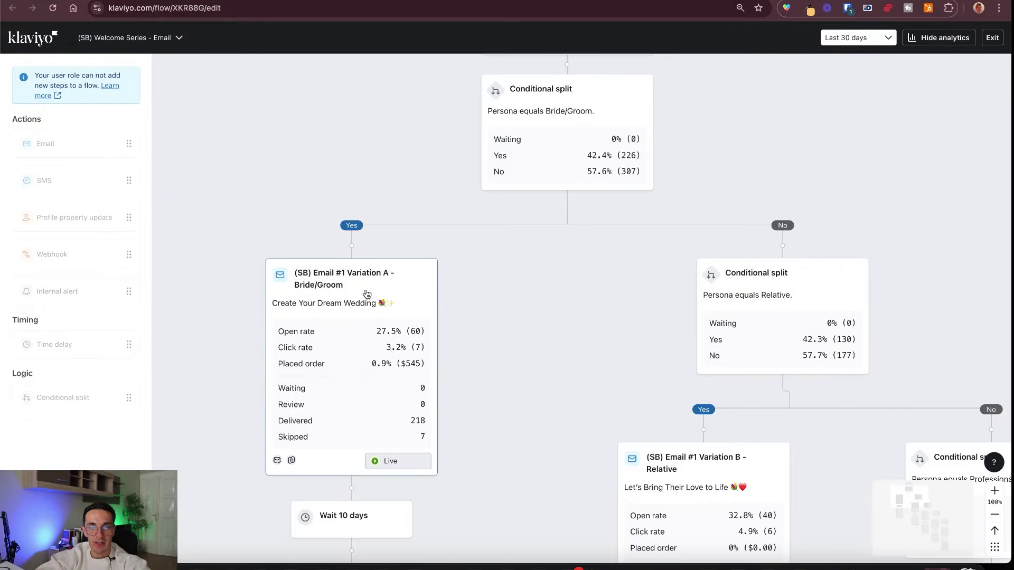
{"action": "scroll", "coordinate": [475, 289], "scroll_direction": "down", "scroll_amount": 10}
{"action": "scroll", "coordinate": [380, 298], "scroll_direction": "right", "scroll_amount": 4}
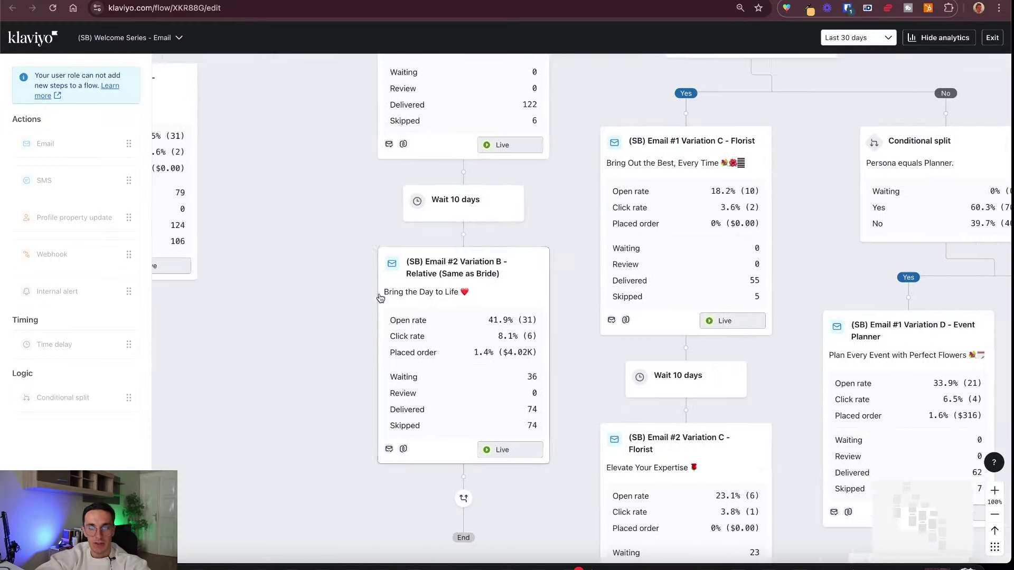
{"action": "scroll", "coordinate": [380, 298], "scroll_direction": "right", "scroll_amount": 8}
{"action": "scroll", "coordinate": [380, 298], "scroll_direction": "down", "scroll_amount": 4}
{"action": "scroll", "coordinate": [380, 297], "scroll_direction": "up", "scroll_amount": 3}
{"action": "scroll", "coordinate": [379, 294], "scroll_direction": "left", "scroll_amount": 5}
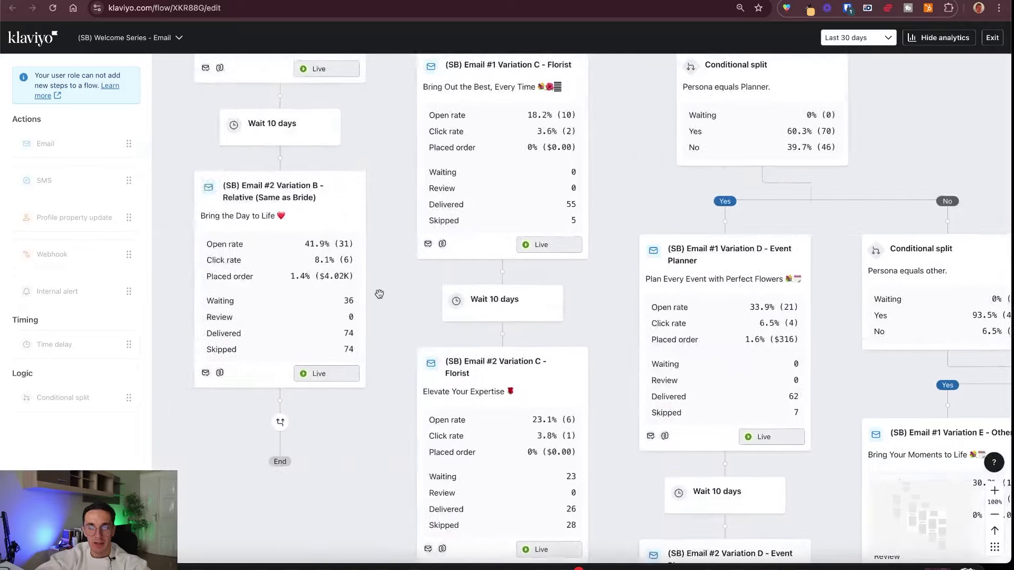
{"action": "scroll", "coordinate": [379, 294], "scroll_direction": "up", "scroll_amount": 3}
{"action": "scroll", "coordinate": [379, 294], "scroll_direction": "left", "scroll_amount": 3}
{"action": "scroll", "coordinate": [379, 294], "scroll_direction": "up", "scroll_amount": 3}
{"action": "scroll", "coordinate": [379, 294], "scroll_direction": "left", "scroll_amount": 1}
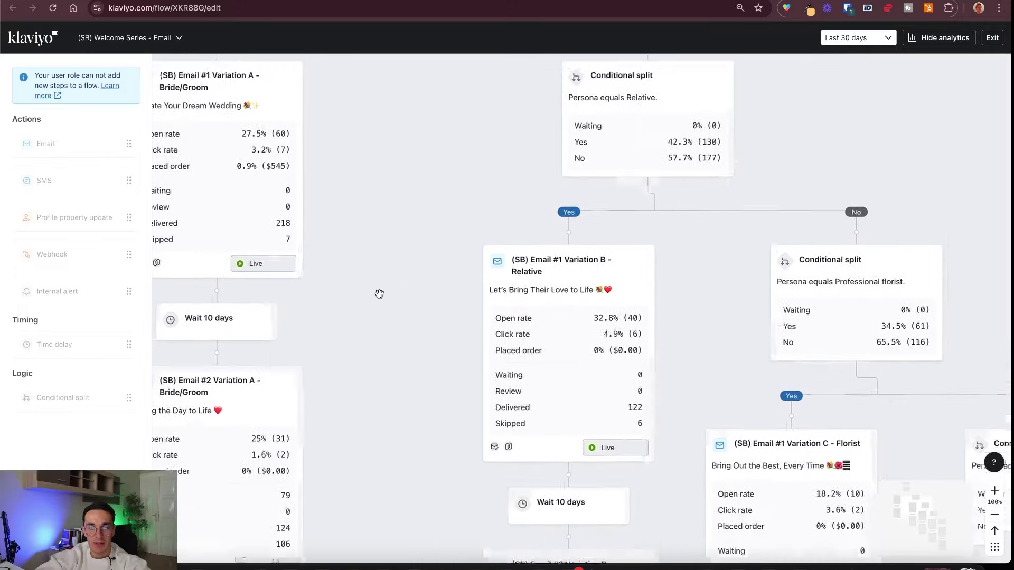
- Follow the conditional splits from Relative through Professional florist and Planner to Other, examining the number of emails and placed orders in each branch
{"action": "scroll", "coordinate": [379, 294], "scroll_direction": "up", "scroll_amount": 2}
{"action": "scroll", "coordinate": [637, 227], "scroll_direction": "right", "scroll_amount": 2}
{"action": "scroll", "coordinate": [636, 227], "scroll_direction": "down", "scroll_amount": 1}
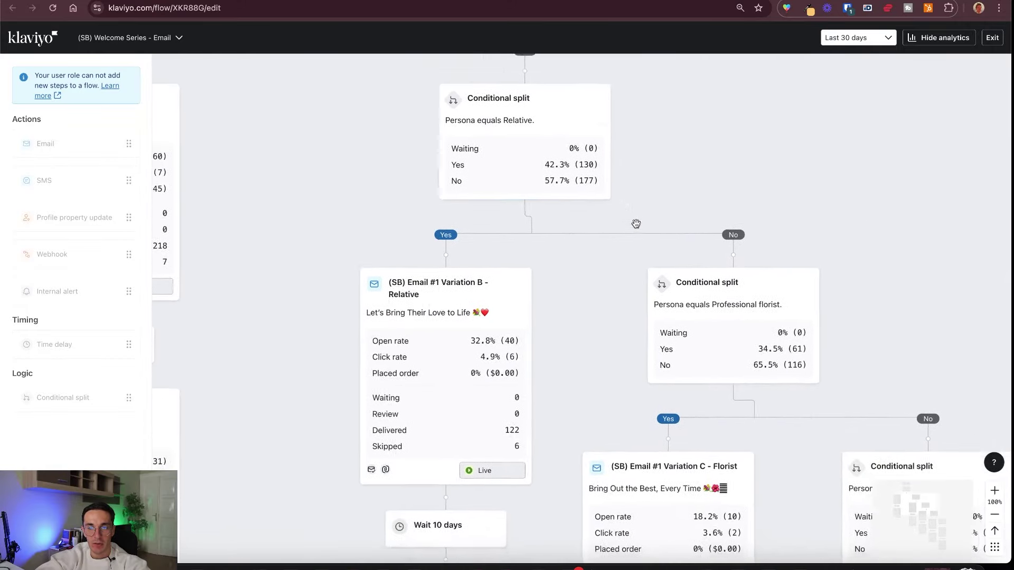
{"action": "scroll", "coordinate": [636, 223], "scroll_direction": "down", "scroll_amount": 5}
{"action": "scroll", "coordinate": [636, 223], "scroll_direction": "right", "scroll_amount": 6}
{"action": "scroll", "coordinate": [636, 223], "scroll_direction": "left", "scroll_amount": 1}
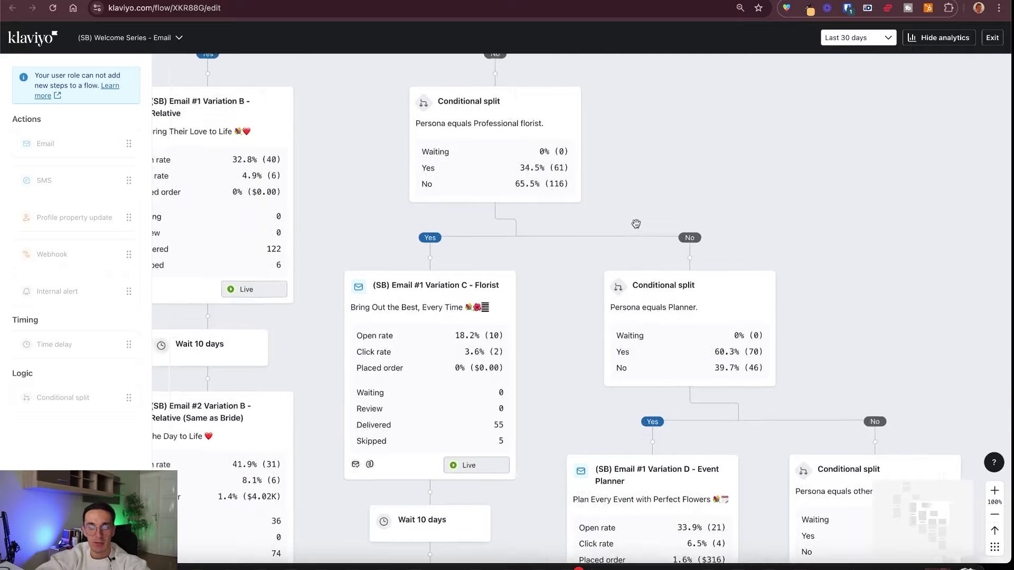
{"action": "scroll", "coordinate": [635, 224], "scroll_direction": "left", "scroll_amount": 14}
{"action": "scroll", "coordinate": [635, 223], "scroll_direction": "up", "scroll_amount": 4}
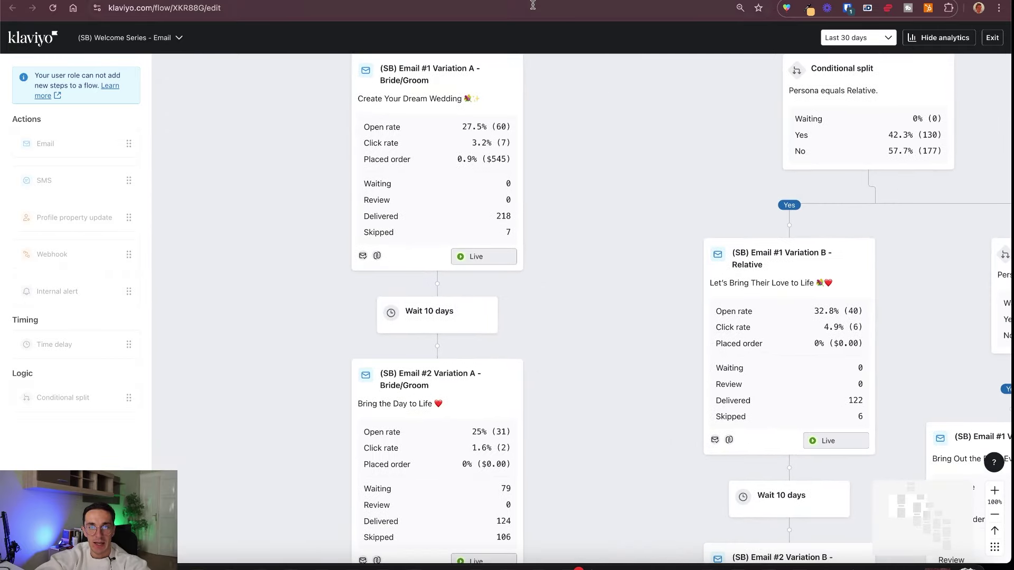
{"action": "scroll", "coordinate": [572, 192], "scroll_direction": "right", "scroll_amount": 12}
{"action": "scroll", "coordinate": [572, 192], "scroll_direction": "down", "scroll_amount": 3}
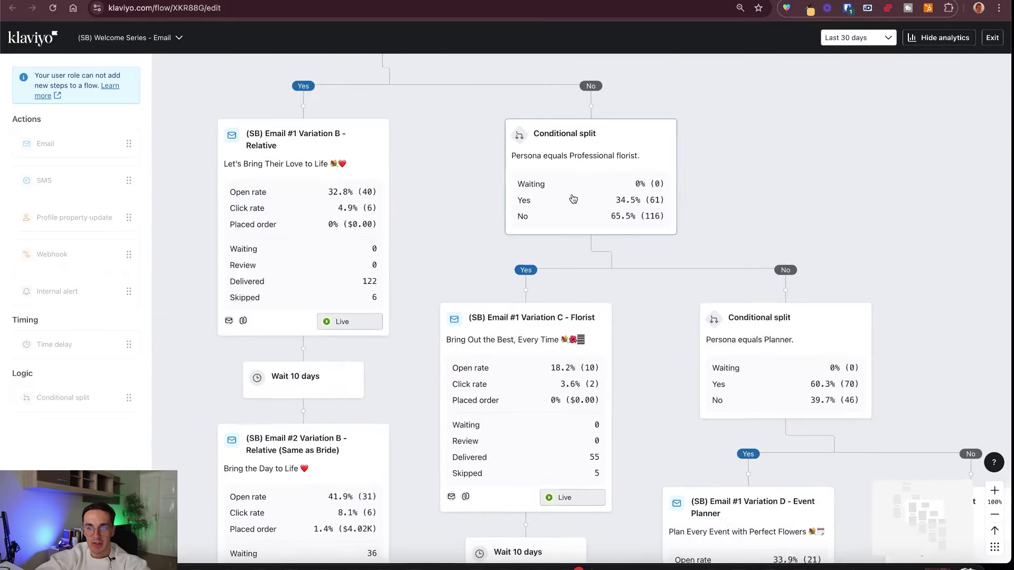
{"action": "scroll", "coordinate": [573, 198], "scroll_direction": "down", "scroll_amount": 6}
{"action": "scroll", "coordinate": [573, 199], "scroll_direction": "right", "scroll_amount": 4}
{"action": "scroll", "coordinate": [572, 199], "scroll_direction": "down", "scroll_amount": 5}
{"action": "scroll", "coordinate": [573, 199], "scroll_direction": "right", "scroll_amount": 4}
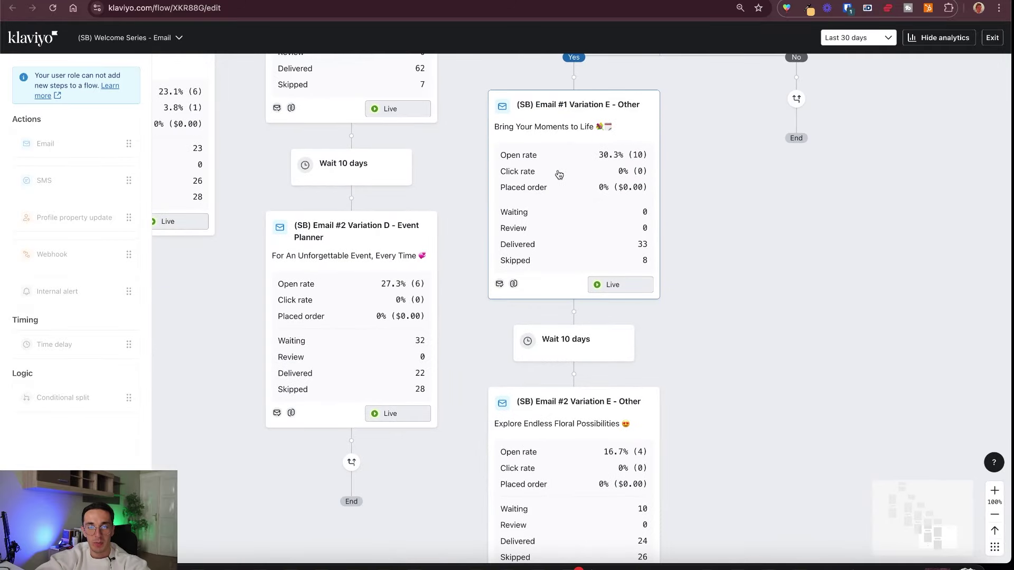
- Switch to the (SB) Welcome Series - Email (THE KNOT) flow, show its analytics and review the metrics across its persona branches
{"action": "key", "text": "super+bracketleft"}
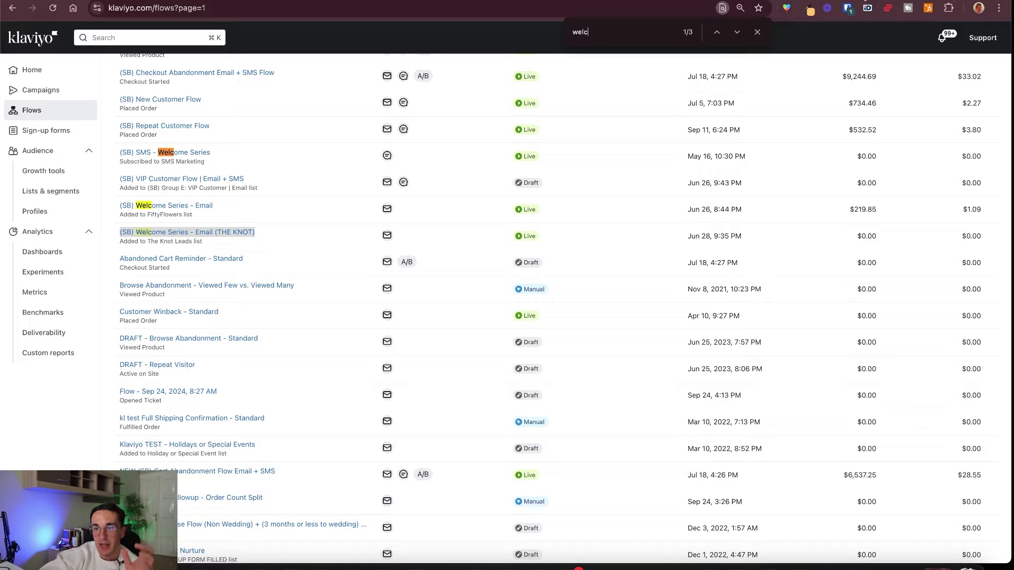
{"action": "key", "text": "Return"}
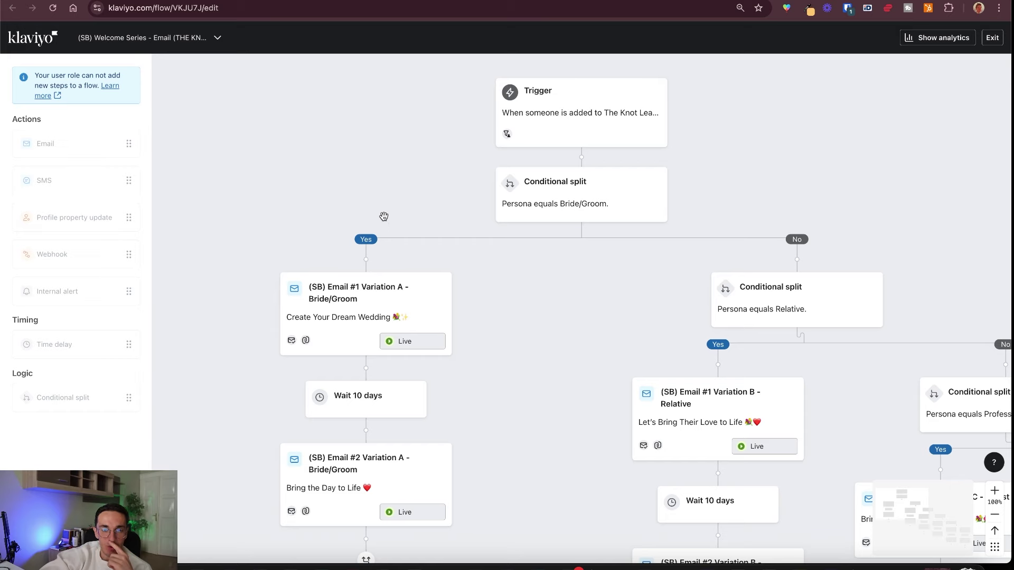
{"action": "scroll", "coordinate": [384, 222], "scroll_direction": "down", "scroll_amount": 4}
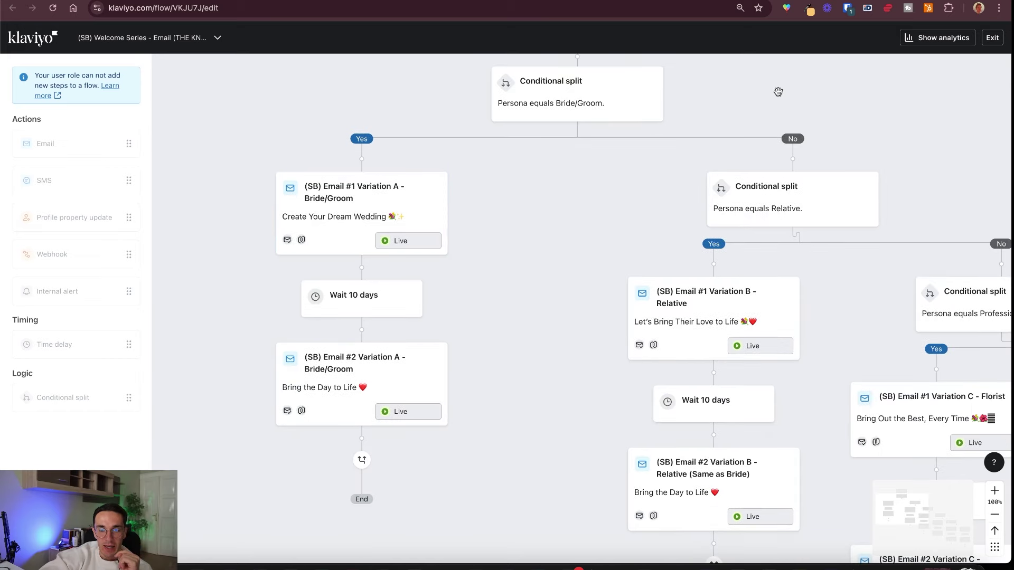
{"action": "left_click", "coordinate": [938, 38]}
{"action": "scroll", "coordinate": [768, 211], "scroll_direction": "down", "scroll_amount": 10}
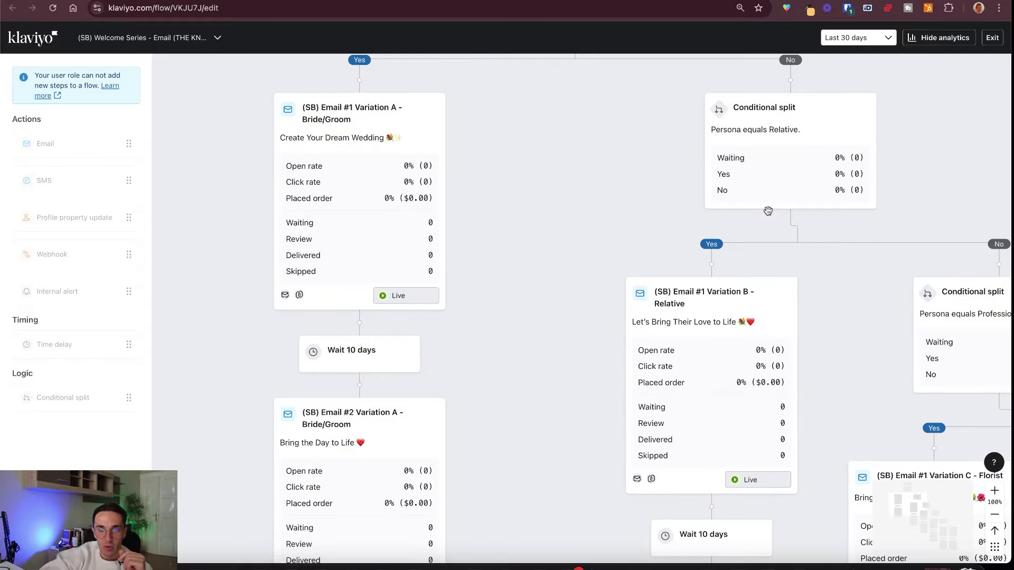
{"action": "scroll", "coordinate": [768, 210], "scroll_direction": "down", "scroll_amount": 10}
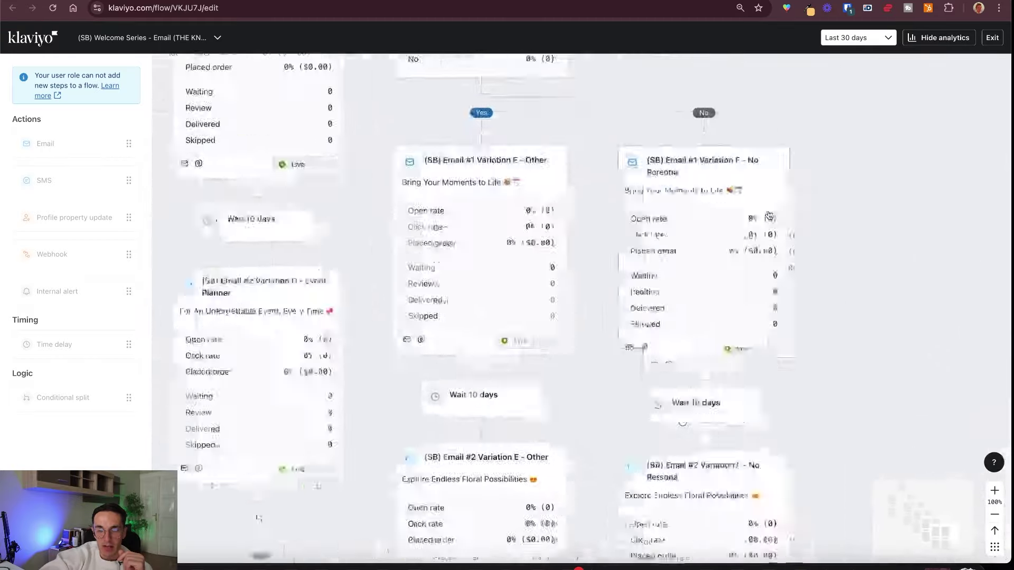
{"action": "scroll", "coordinate": [768, 214], "scroll_direction": "up", "scroll_amount": 10}
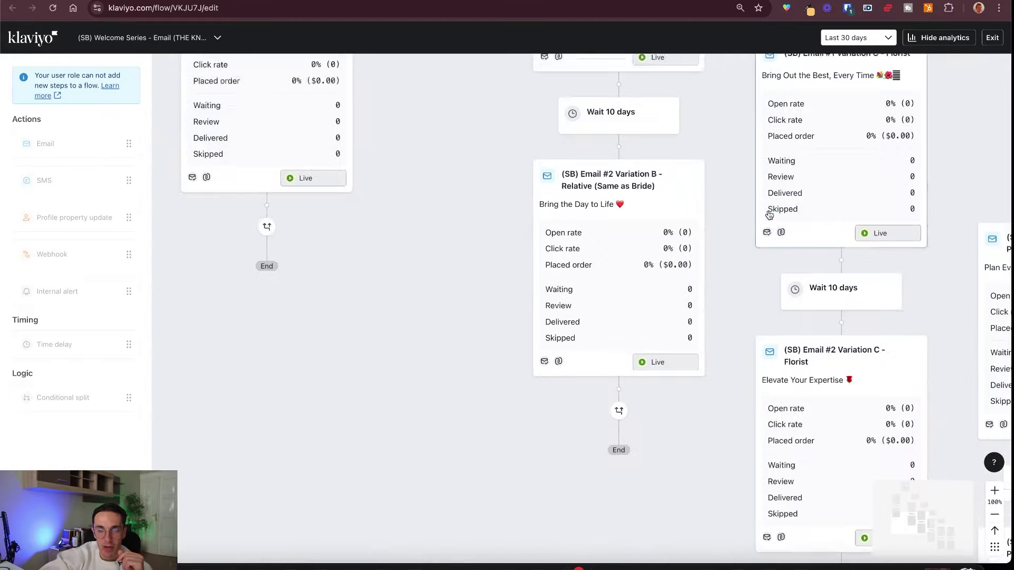
{"action": "scroll", "coordinate": [768, 211], "scroll_direction": "up", "scroll_amount": 4}
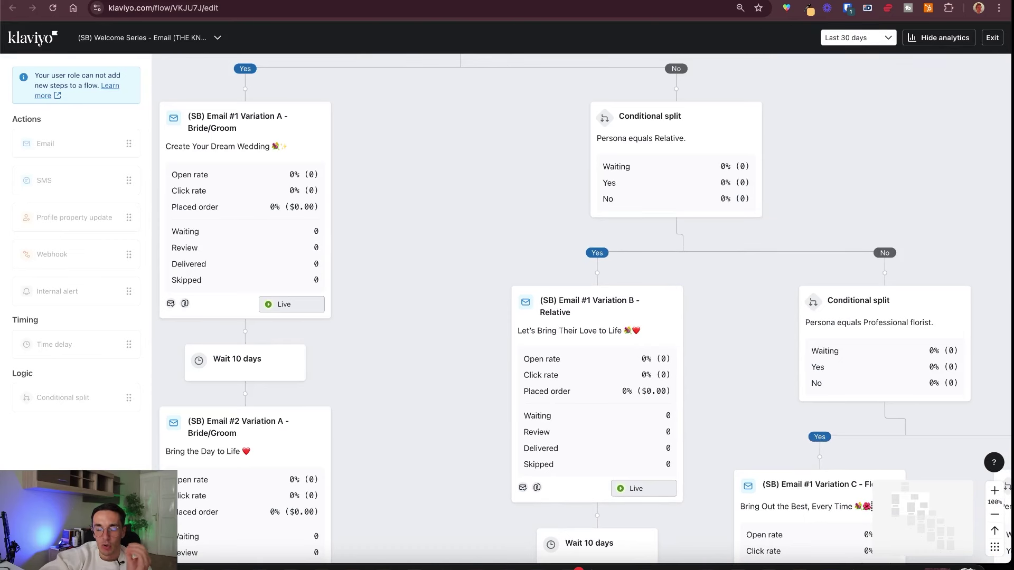
- Return to the checklist sheet and tick the item about open rate, CTR and placed order rate dropping from email to email
{"action": "key", "text": "ctrl+Tab"}
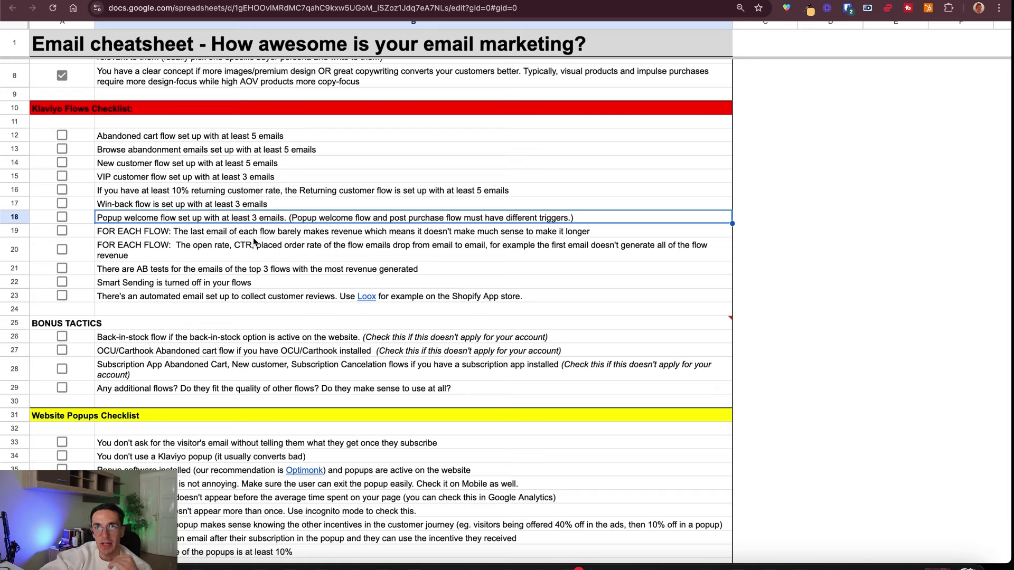
{"action": "key", "text": "Down"}
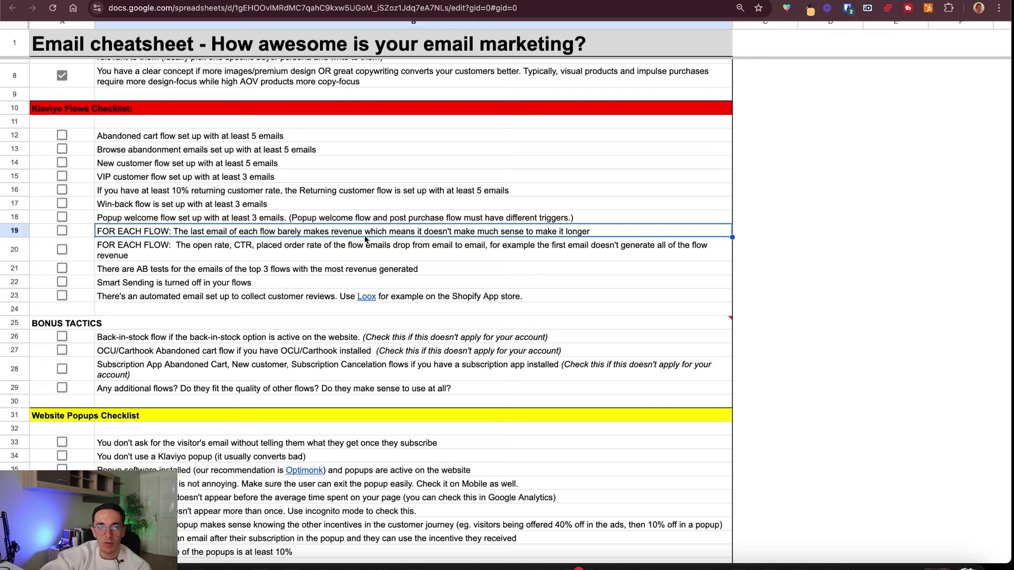
{"action": "left_click", "coordinate": [322, 244]}
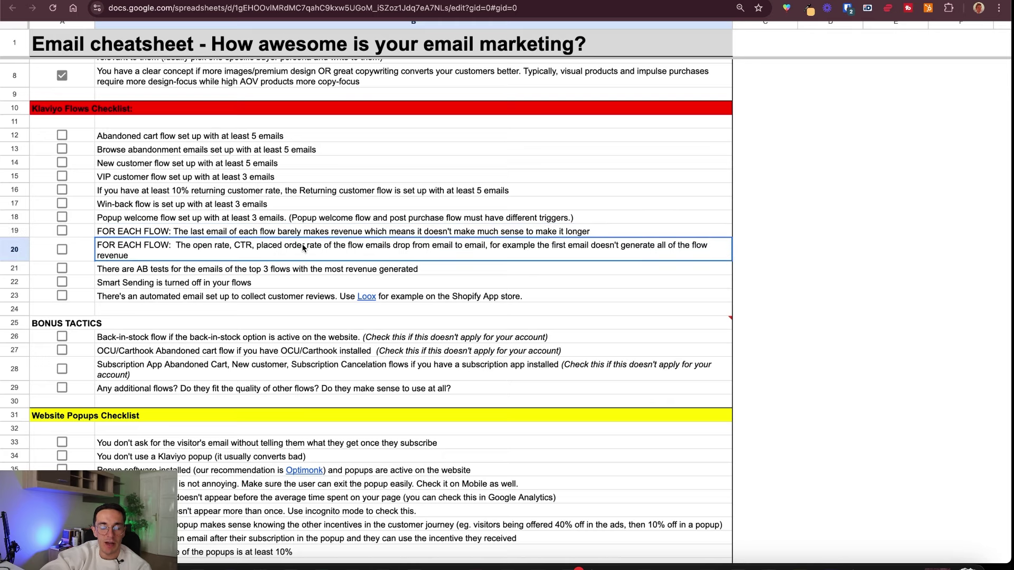
{"action": "left_click", "coordinate": [62, 250]}
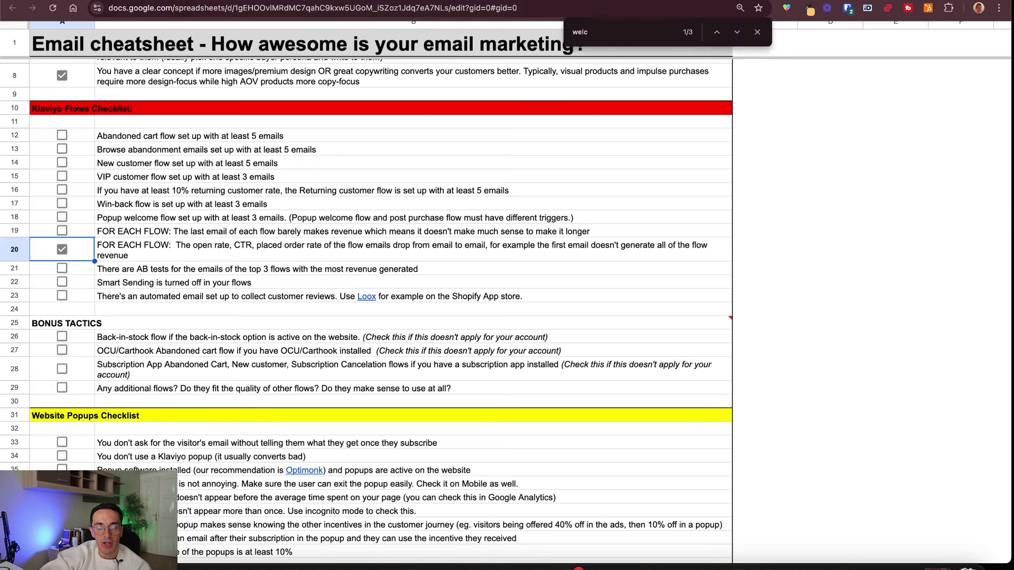
- Check Klaviyo's flows list for A/B tests on the top-revenue flows and tick the checklist item on AB tests for the top 3 flows
{"action": "key", "text": "ctrl+Tab"}
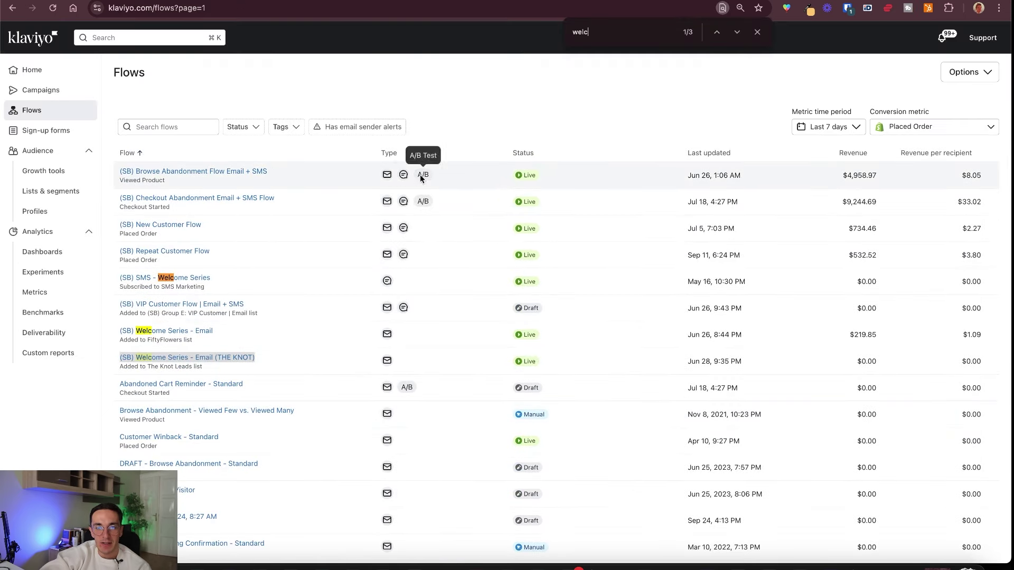
{"action": "scroll", "coordinate": [414, 385], "scroll_direction": "down", "scroll_amount": 6}
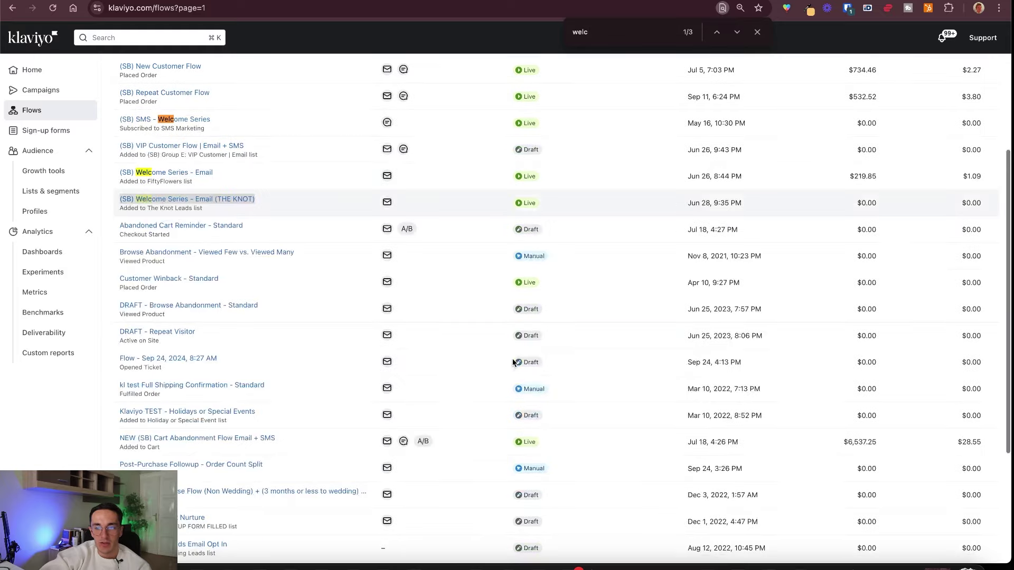
{"action": "scroll", "coordinate": [421, 261], "scroll_direction": "up", "scroll_amount": 6}
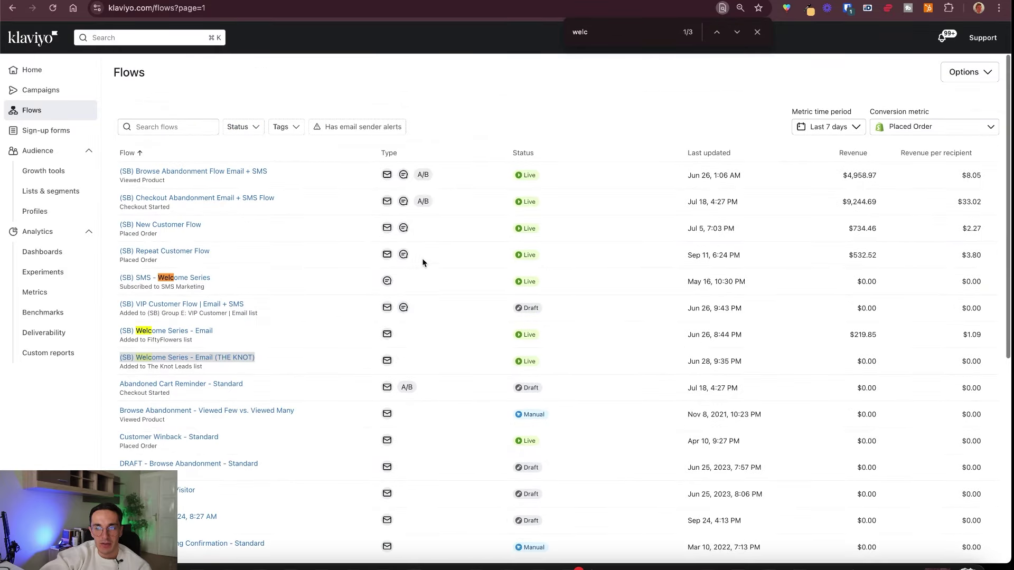
{"action": "left_click", "coordinate": [893, 1]}
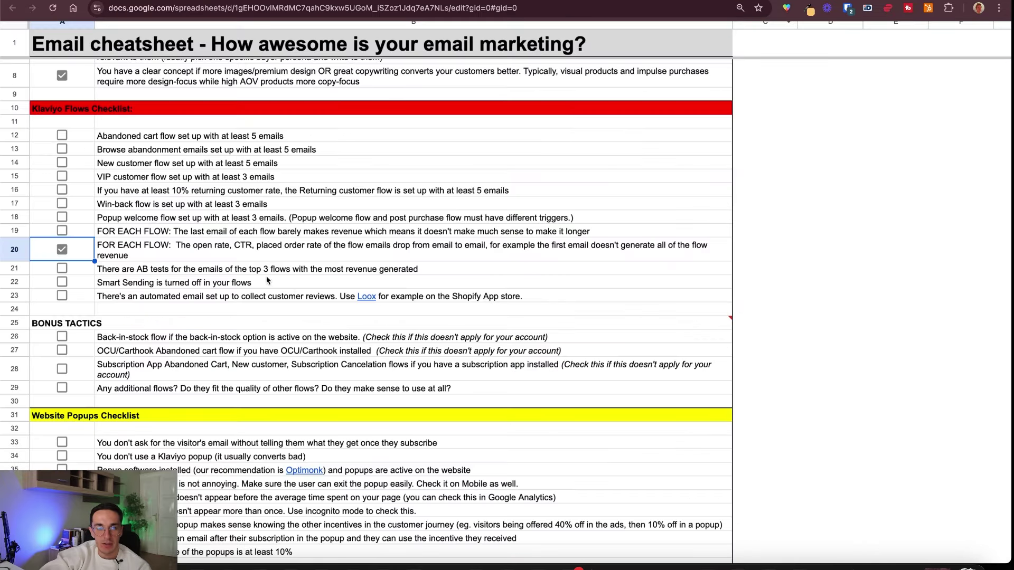
{"action": "left_click", "coordinate": [66, 268]}
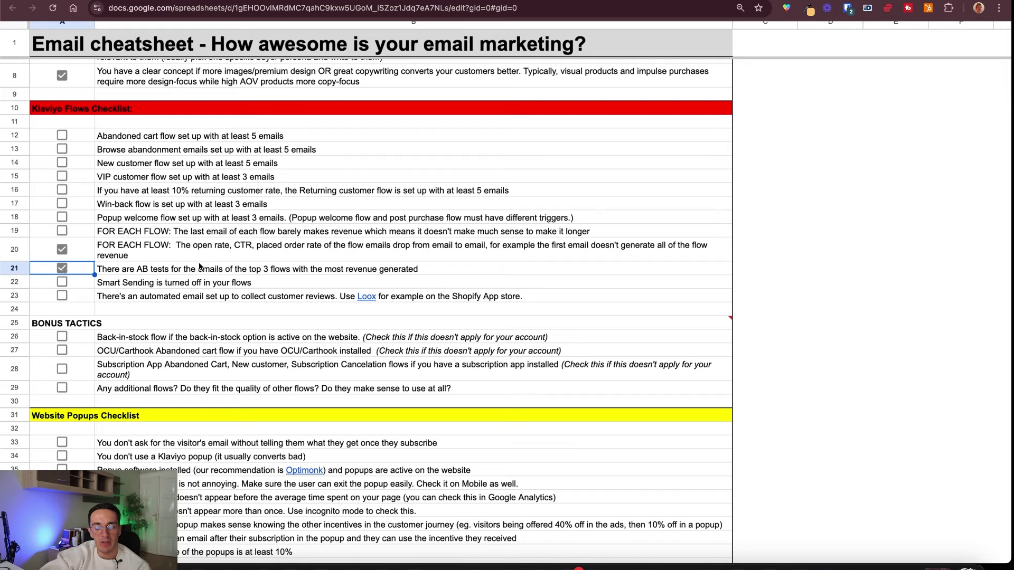
- Select the Smart Sending checklist item, inspect that setting on the welcome flows' emails in Klaviyo, and select the customer reviews item
{"action": "left_click", "coordinate": [170, 284]}
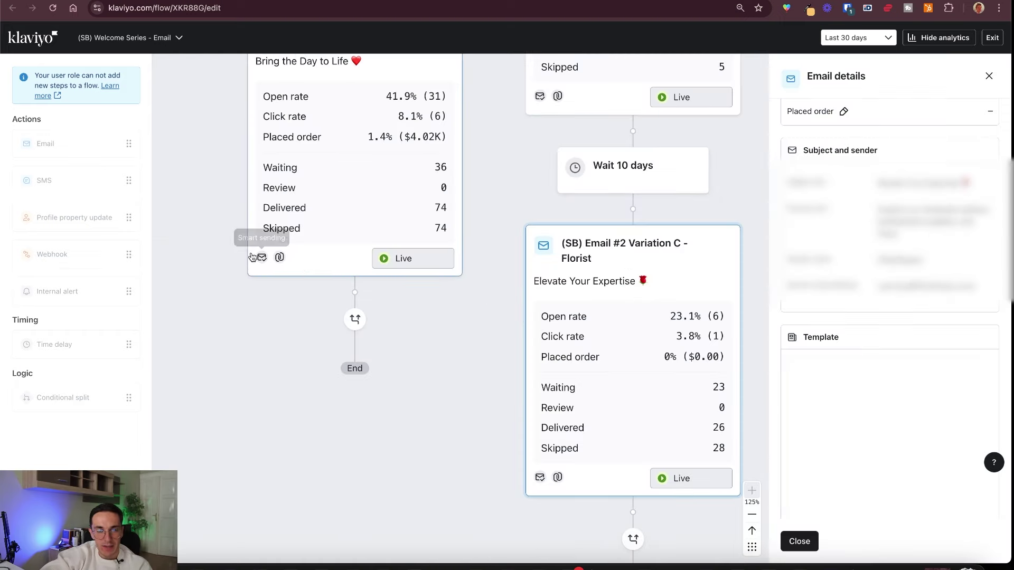
{"action": "scroll", "coordinate": [425, 254], "scroll_direction": "up", "scroll_amount": 5}
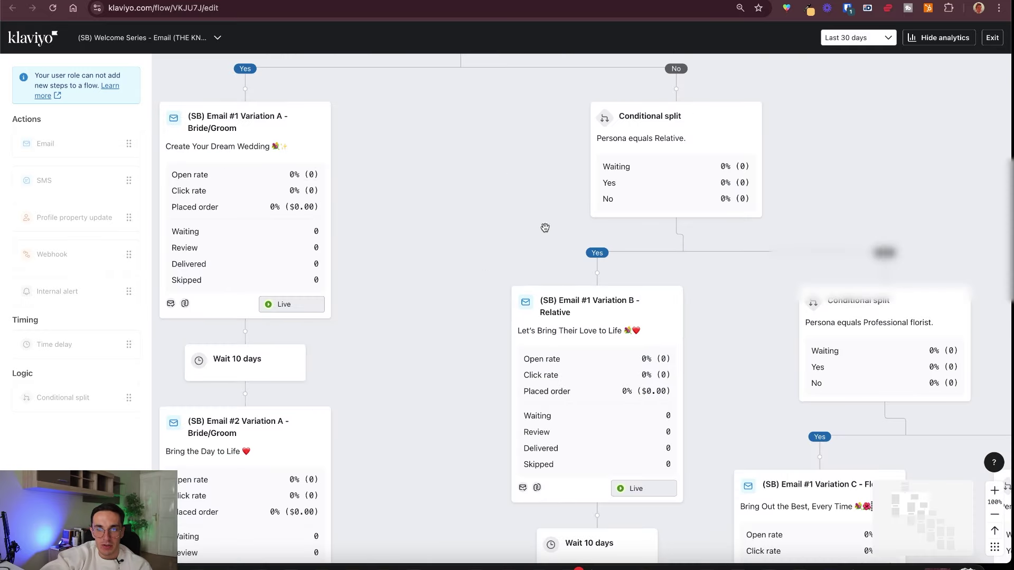
{"action": "scroll", "coordinate": [544, 227], "scroll_direction": "down", "scroll_amount": 5}
{"action": "left_click", "coordinate": [525, 357]}
{"action": "scroll", "coordinate": [525, 358], "scroll_direction": "right", "scroll_amount": 6}
{"action": "scroll", "coordinate": [524, 357], "scroll_direction": "down", "scroll_amount": 4}
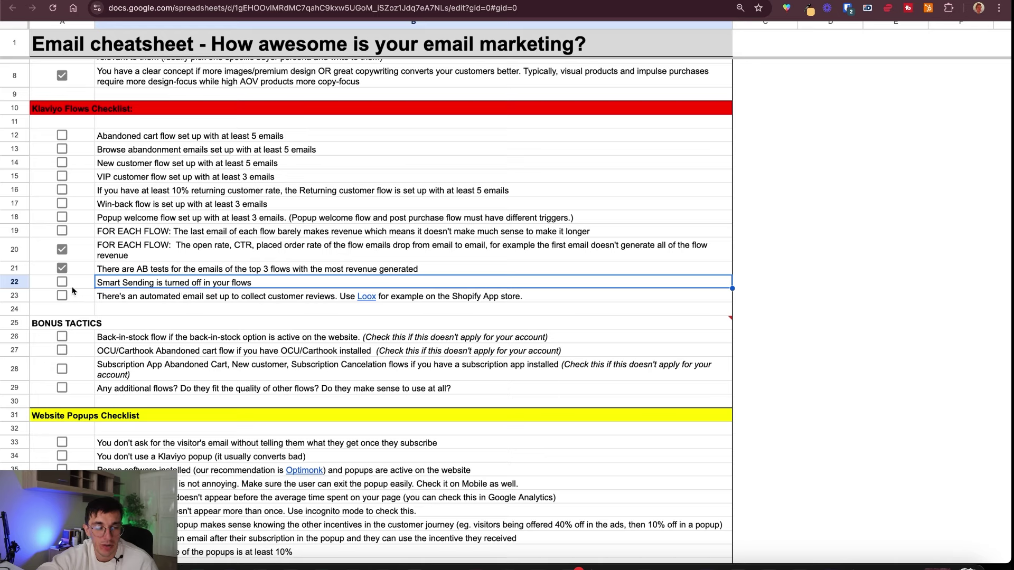
{"action": "left_click", "coordinate": [153, 297]}
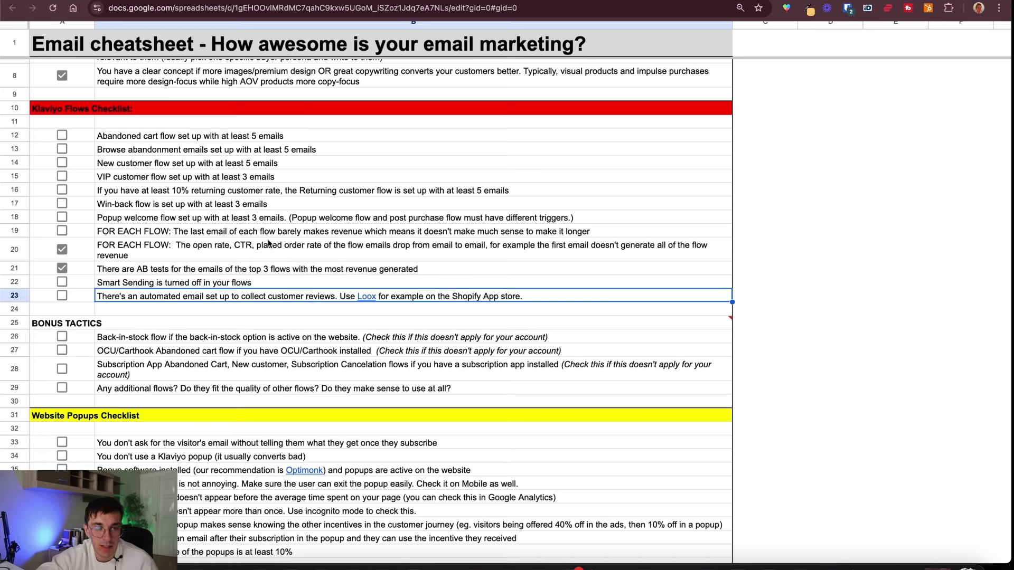
- Search Klaviyo's flows list for "review" and return to the customer reviews item in the checklist sheet
{"action": "left_click", "coordinate": [398, 299]}
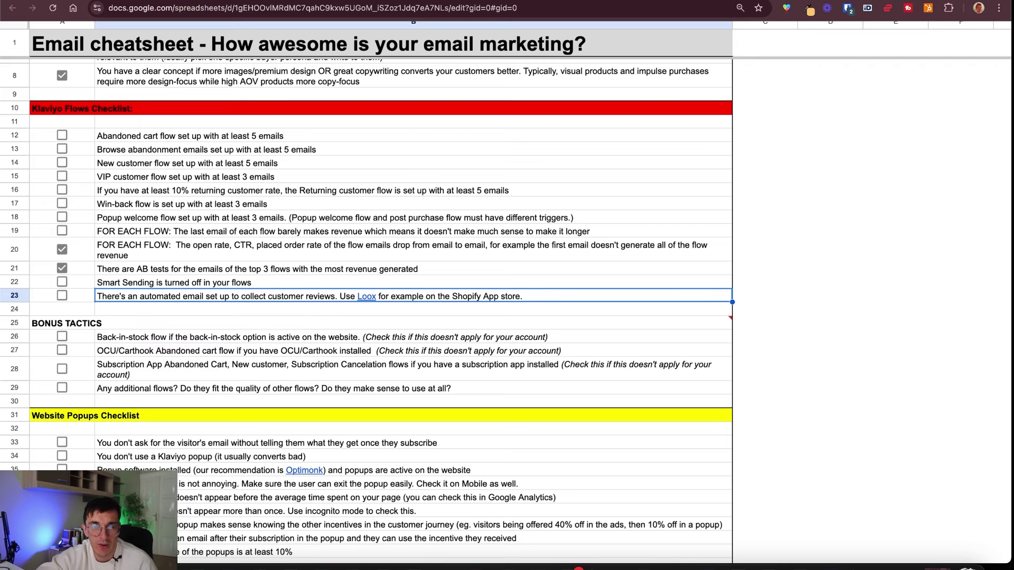
{"action": "key", "text": "ctrl+Tab"}
{"action": "scroll", "coordinate": [280, 224], "scroll_direction": "down", "scroll_amount": 5}
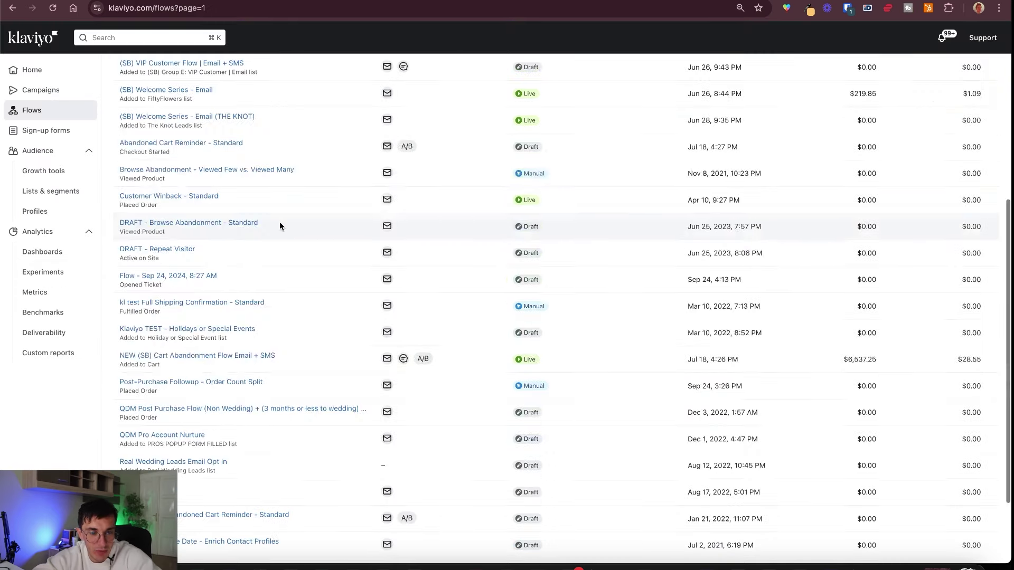
{"action": "scroll", "coordinate": [280, 224], "scroll_direction": "up", "scroll_amount": 5}
{"action": "key", "text": "super+f"}
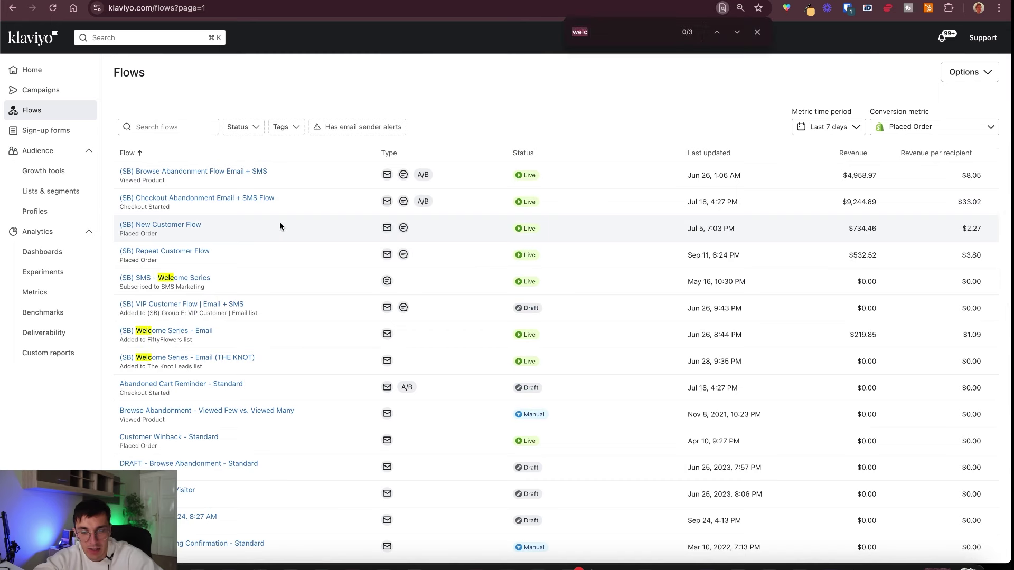
{"action": "type", "text": "review"}
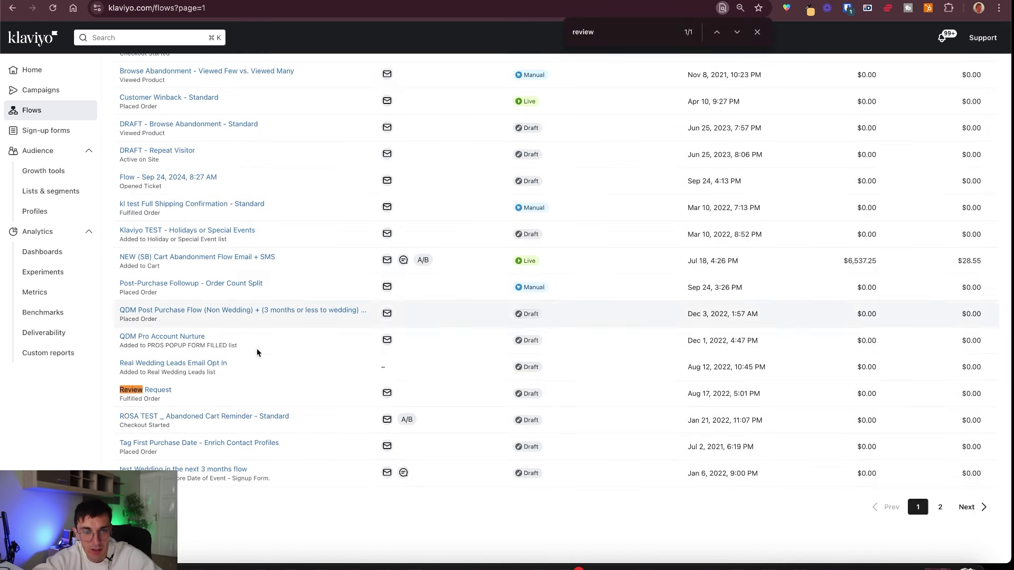
{"action": "scroll", "coordinate": [190, 388], "scroll_direction": "up", "scroll_amount": 5}
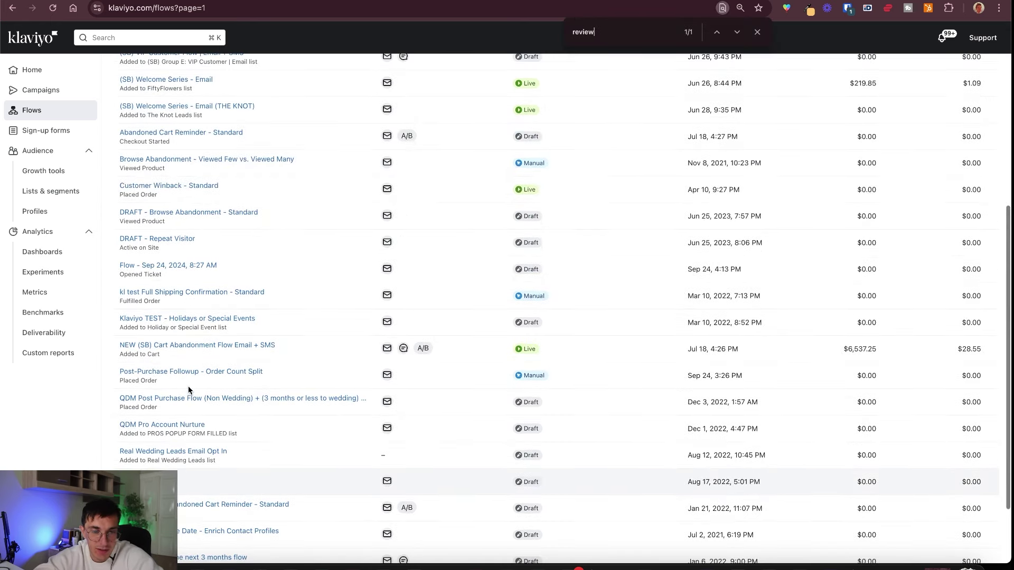
{"action": "scroll", "coordinate": [201, 352], "scroll_direction": "up", "scroll_amount": 3}
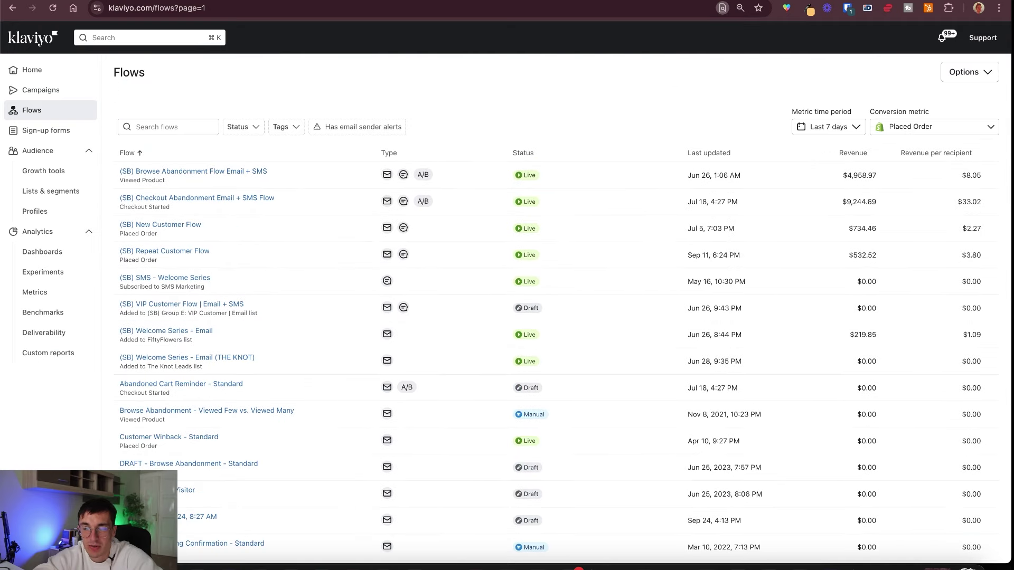
{"action": "key", "text": "ctrl+Tab"}
{"action": "left_click", "coordinate": [161, 301]}
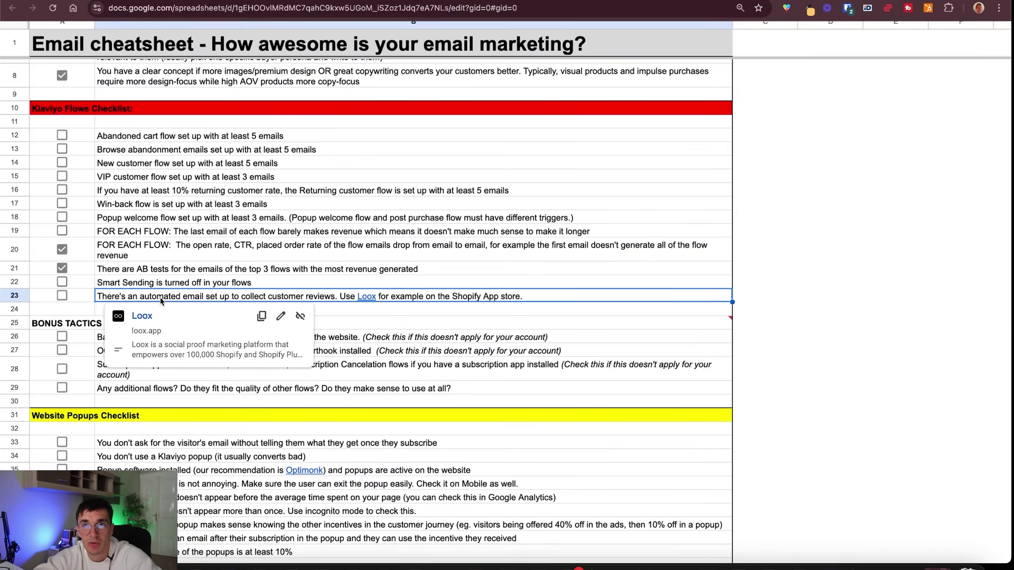
- Tick the bonus tactics item about the back-in-stock flow
{"action": "left_click", "coordinate": [163, 269]}
{"action": "scroll", "coordinate": [137, 285], "scroll_direction": "down", "scroll_amount": 3}
{"action": "left_click", "coordinate": [145, 213]}
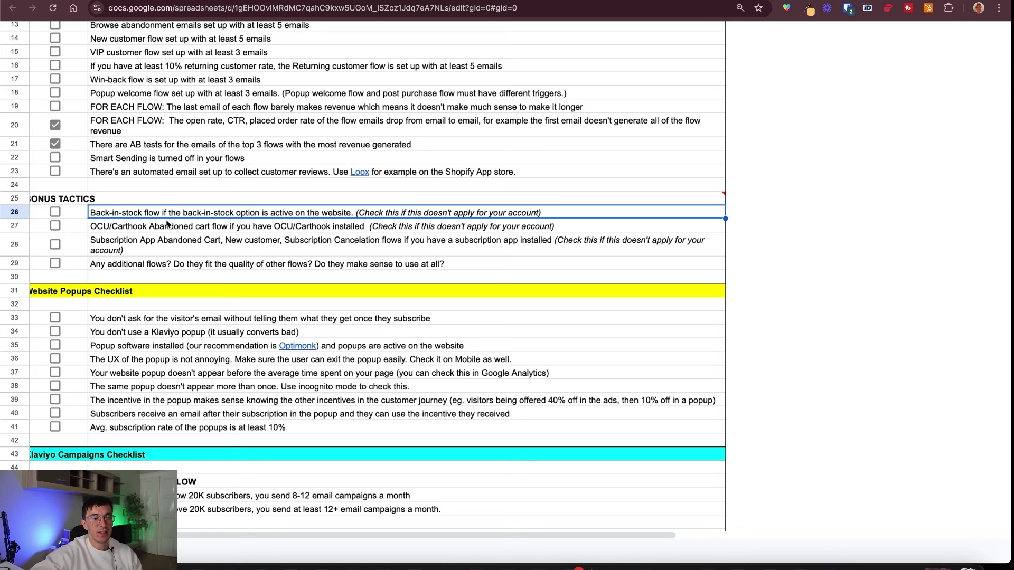
{"action": "scroll", "coordinate": [174, 211], "scroll_direction": "down", "scroll_amount": 1}
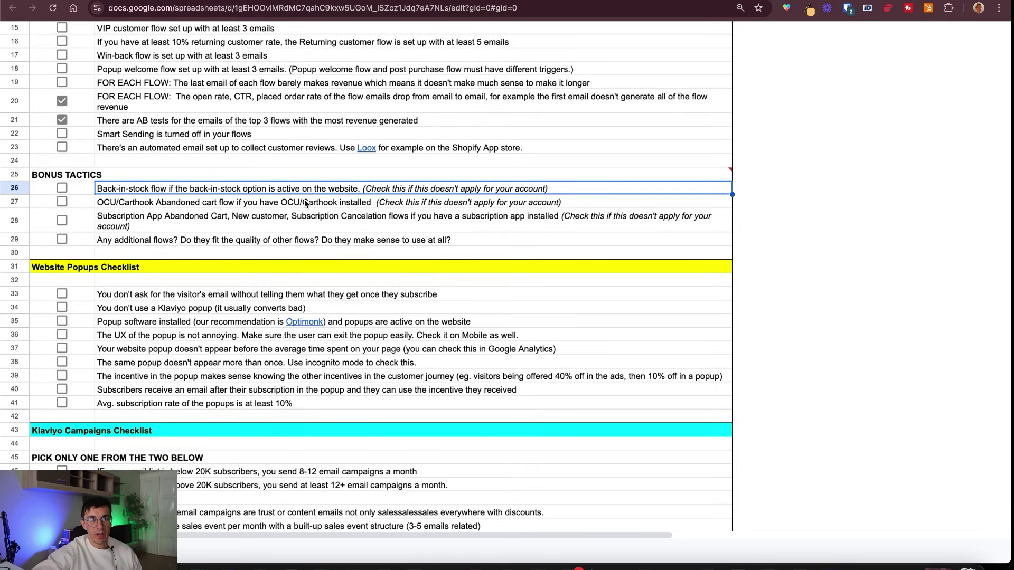
{"action": "left_click", "coordinate": [63, 189]}
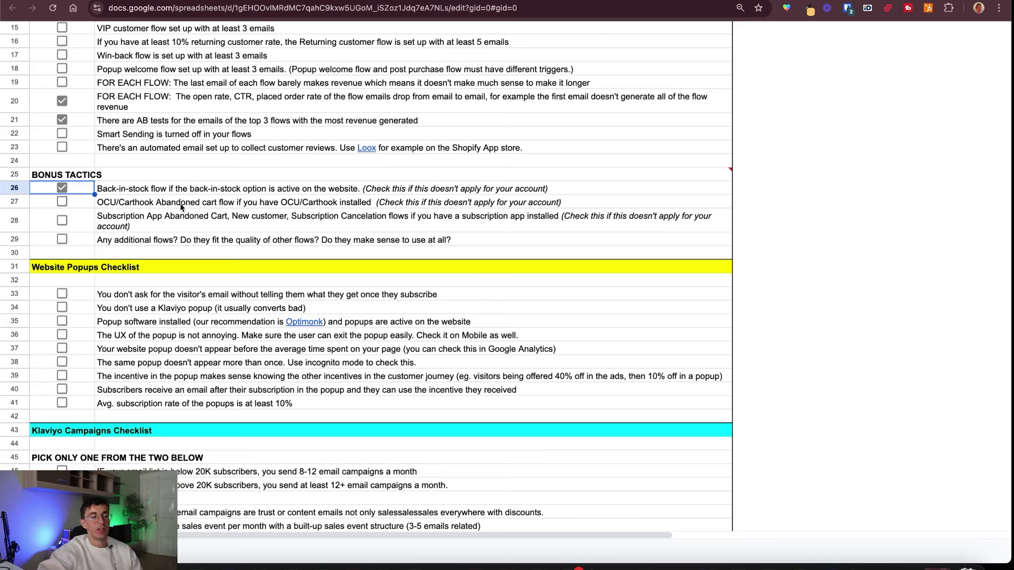
- Tick the bonus tactics items on the OCU/Carthook abandoned cart flow and the subscription app flows
{"action": "left_click", "coordinate": [181, 207]}
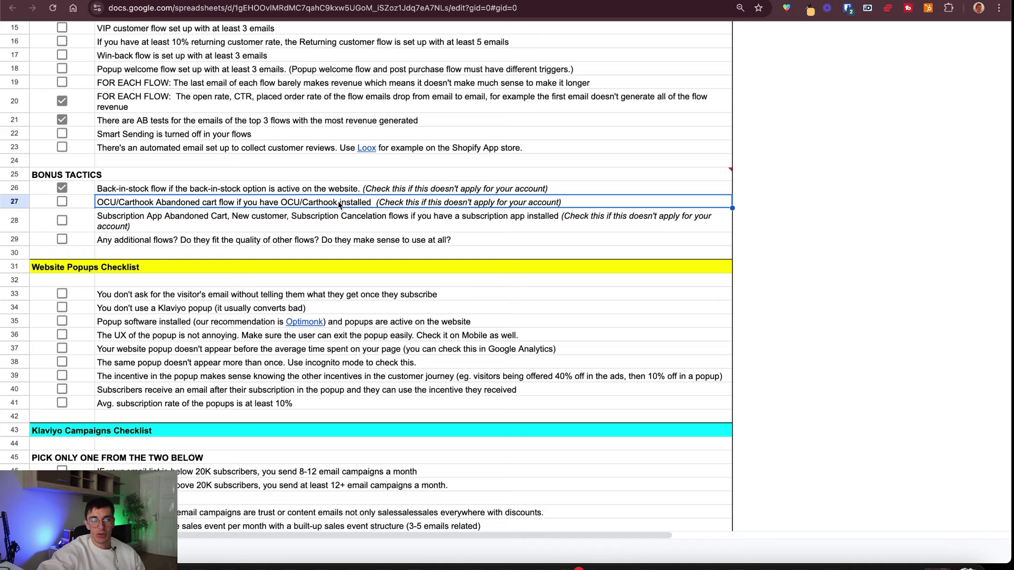
{"action": "left_click", "coordinate": [61, 201]}
{"action": "left_click", "coordinate": [151, 222]}
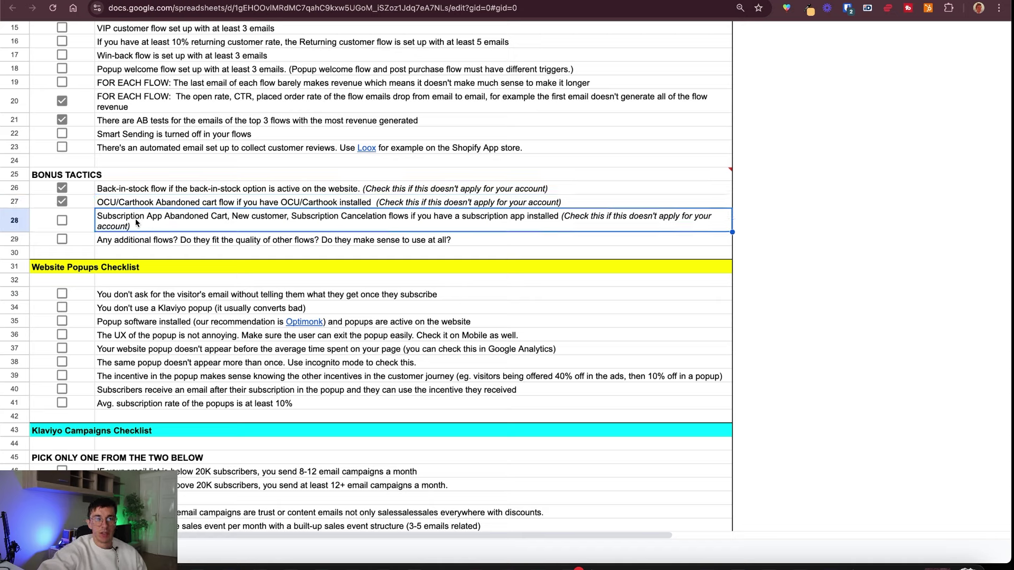
{"action": "left_click", "coordinate": [63, 220]}
- Review both pages of Klaviyo's flows list for extra flows and tick the bonus item on additional flows in the sheet
{"action": "left_click", "coordinate": [140, 242]}
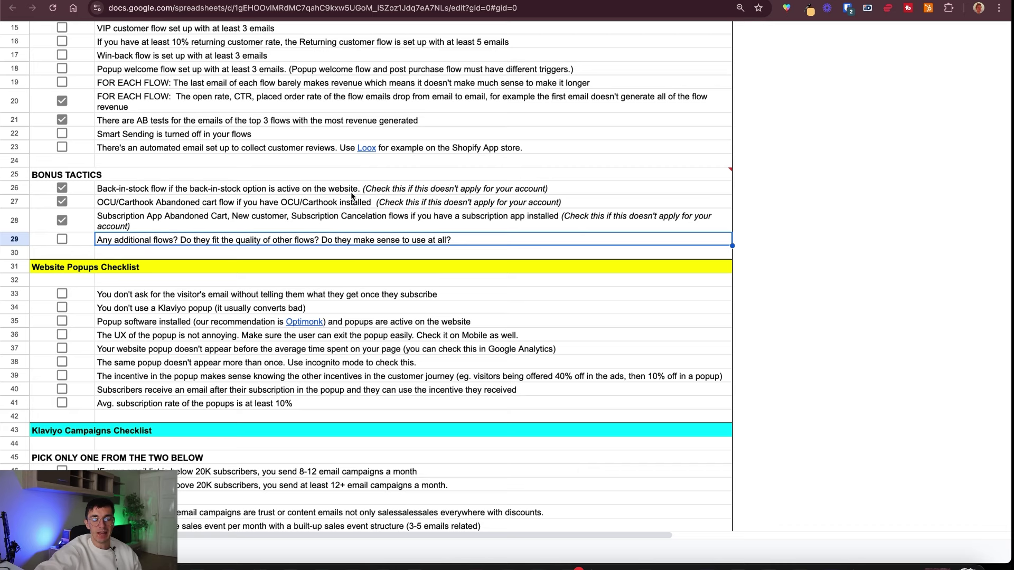
{"action": "key", "text": "ctrl+Tab"}
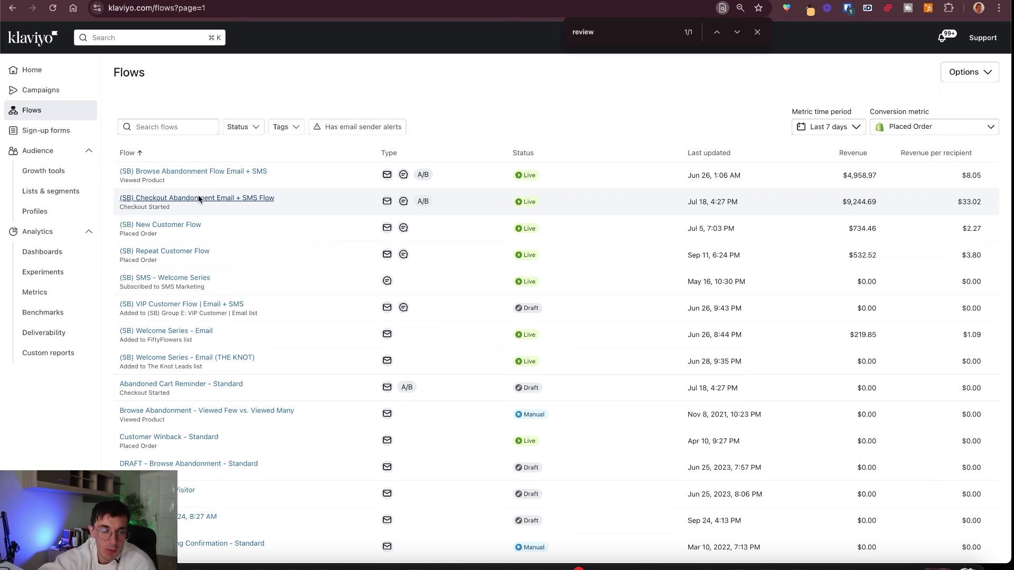
{"action": "scroll", "coordinate": [193, 292], "scroll_direction": "down", "scroll_amount": 2}
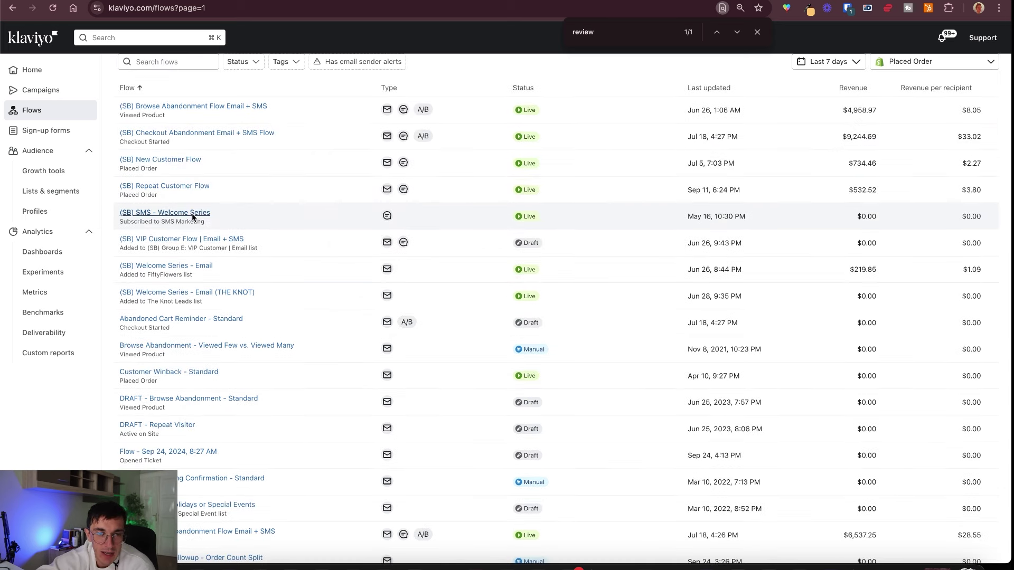
{"action": "scroll", "coordinate": [191, 213], "scroll_direction": "down", "scroll_amount": 2}
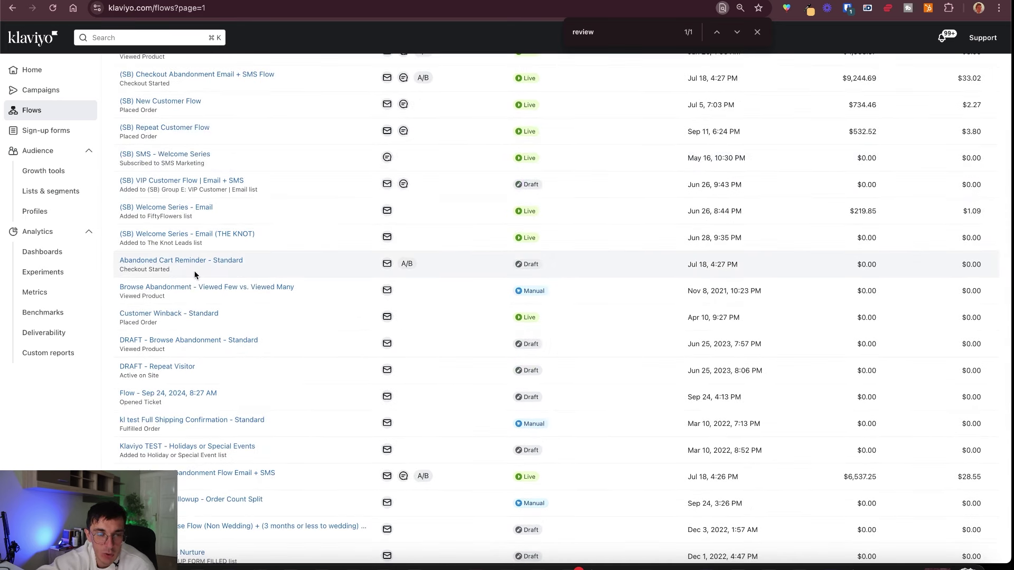
{"action": "scroll", "coordinate": [191, 269], "scroll_direction": "down", "scroll_amount": 1}
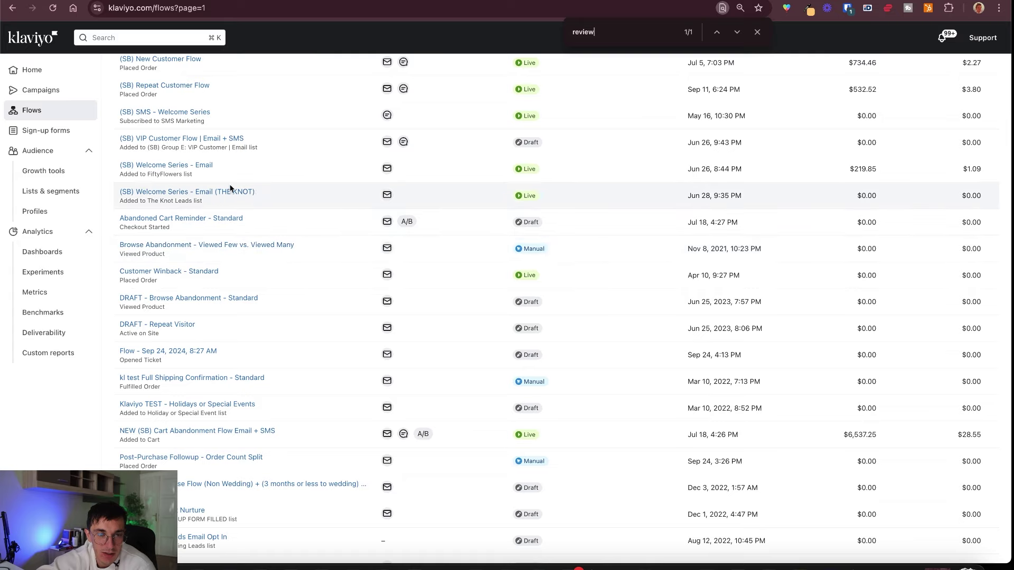
{"action": "scroll", "coordinate": [191, 285], "scroll_direction": "down", "scroll_amount": 2}
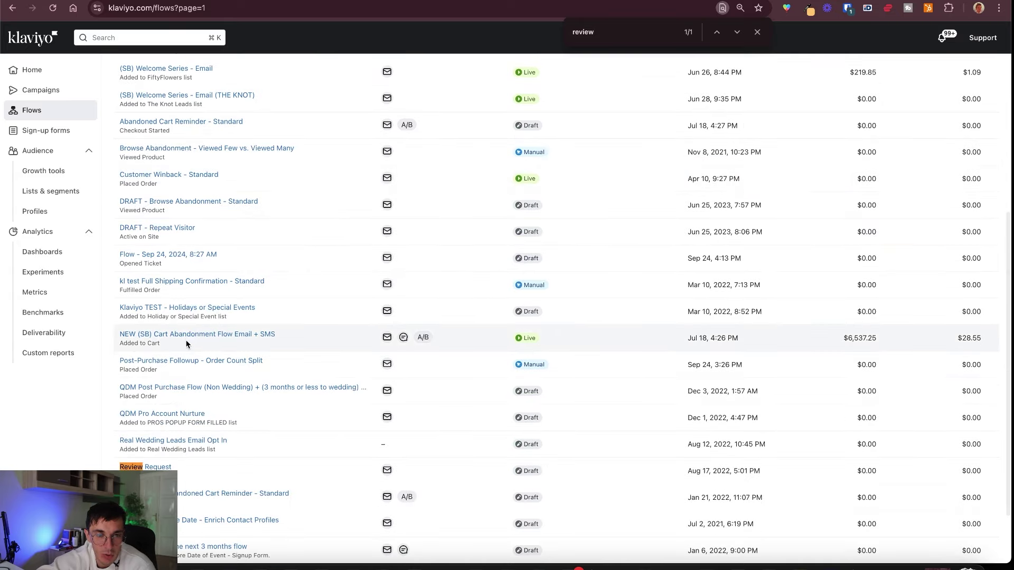
{"action": "scroll", "coordinate": [190, 338], "scroll_direction": "down", "scroll_amount": 2}
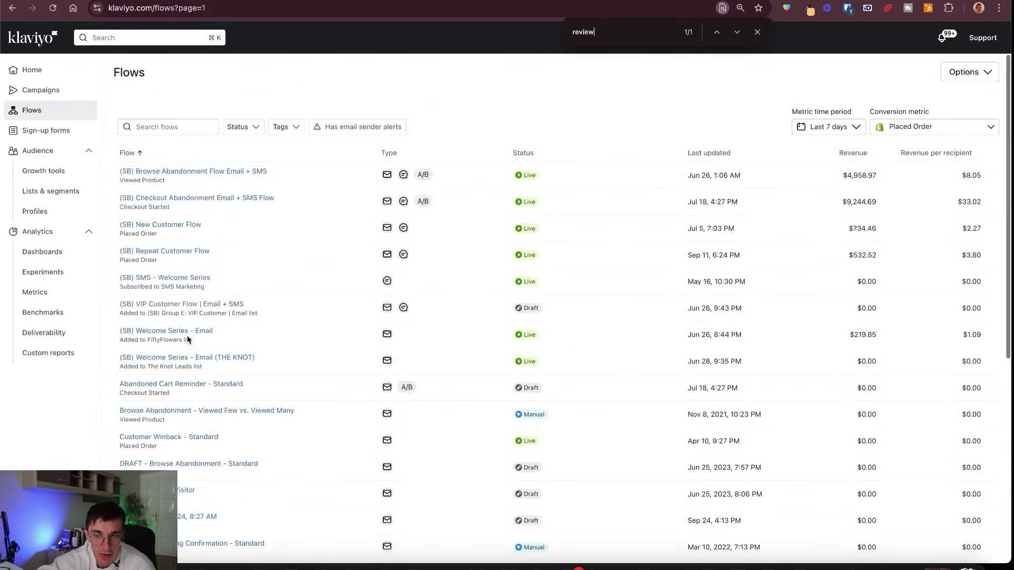
{"action": "left_click", "coordinate": [939, 507]}
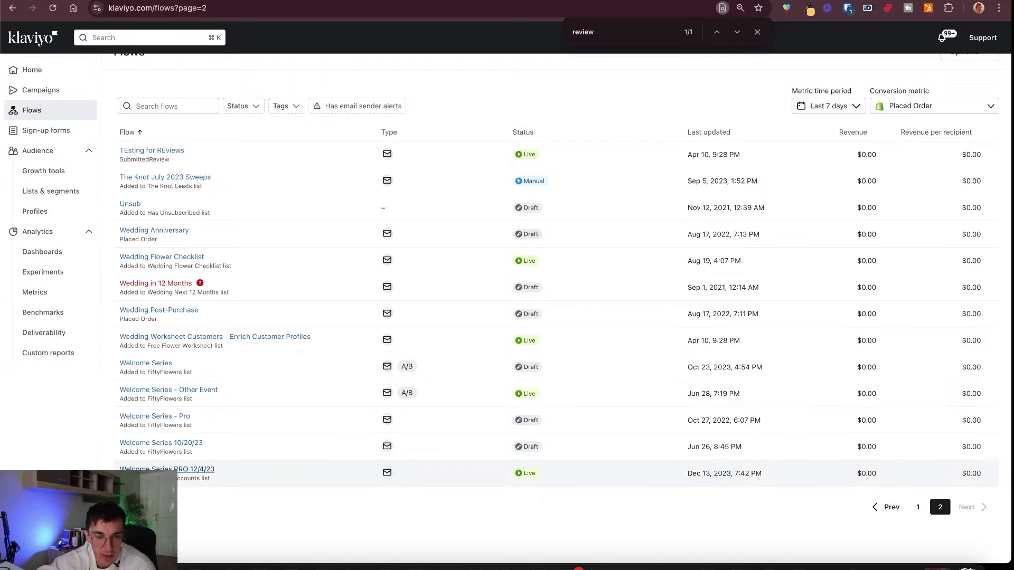
{"action": "key", "text": "ctrl+Tab"}
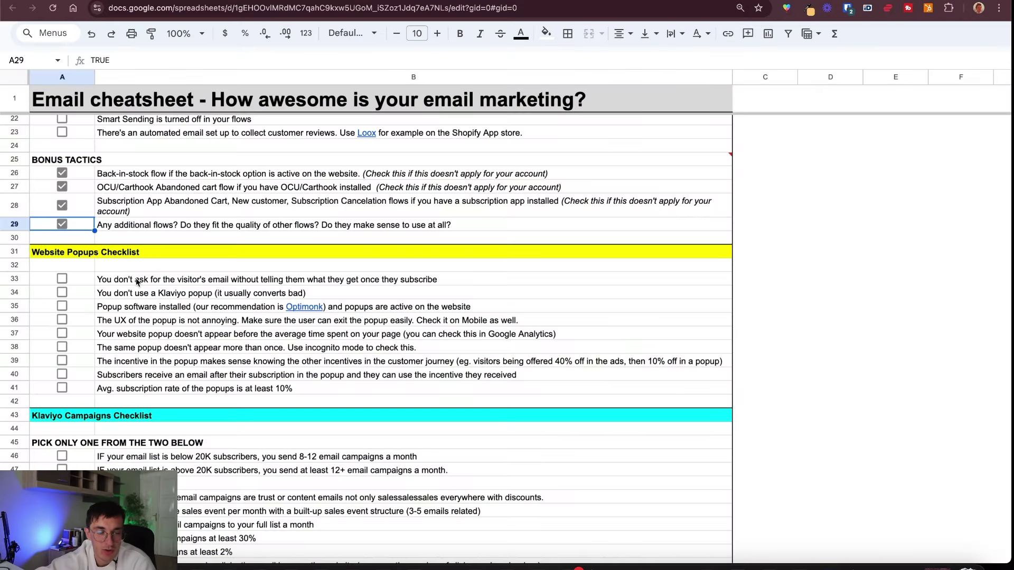
- Select the popup checklist item about asking for the visitor's email and view the top performing flows on Klaviyo's home dashboard
{"action": "left_click", "coordinate": [138, 285]}
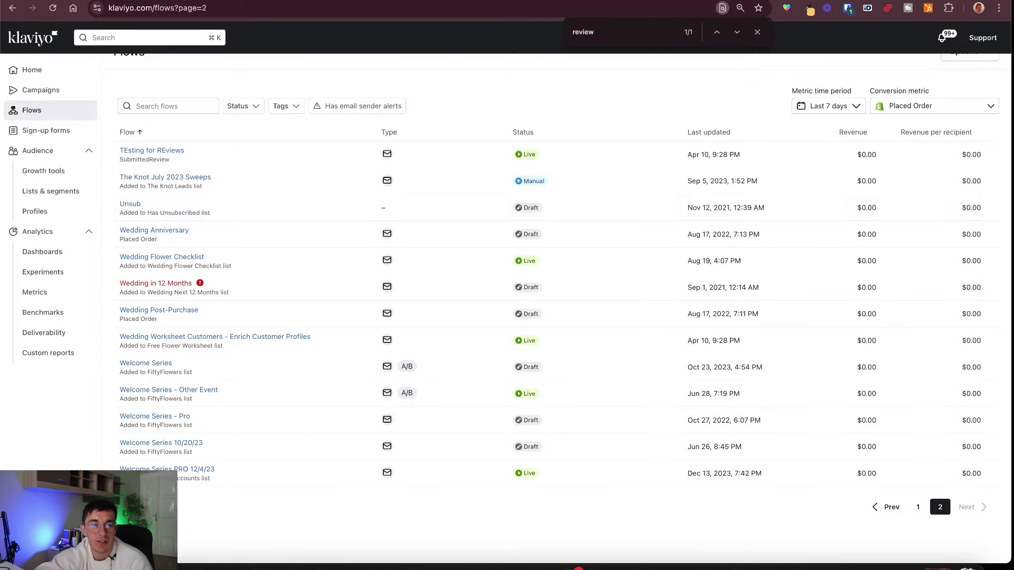
{"action": "scroll", "coordinate": [370, 233], "scroll_direction": "up", "scroll_amount": 1}
{"action": "left_click", "coordinate": [42, 70]}
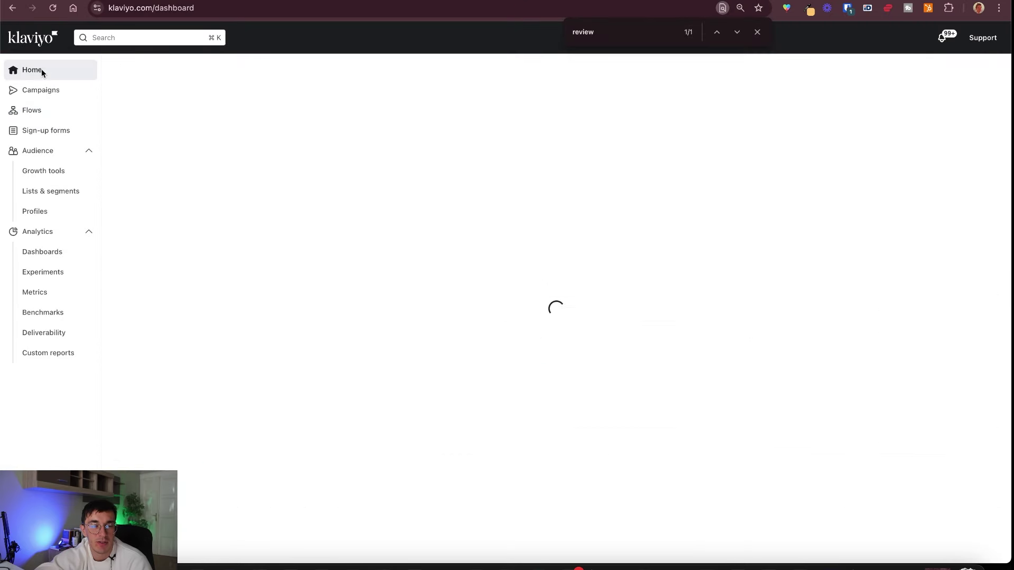
{"action": "scroll", "coordinate": [628, 222], "scroll_direction": "down", "scroll_amount": 9}
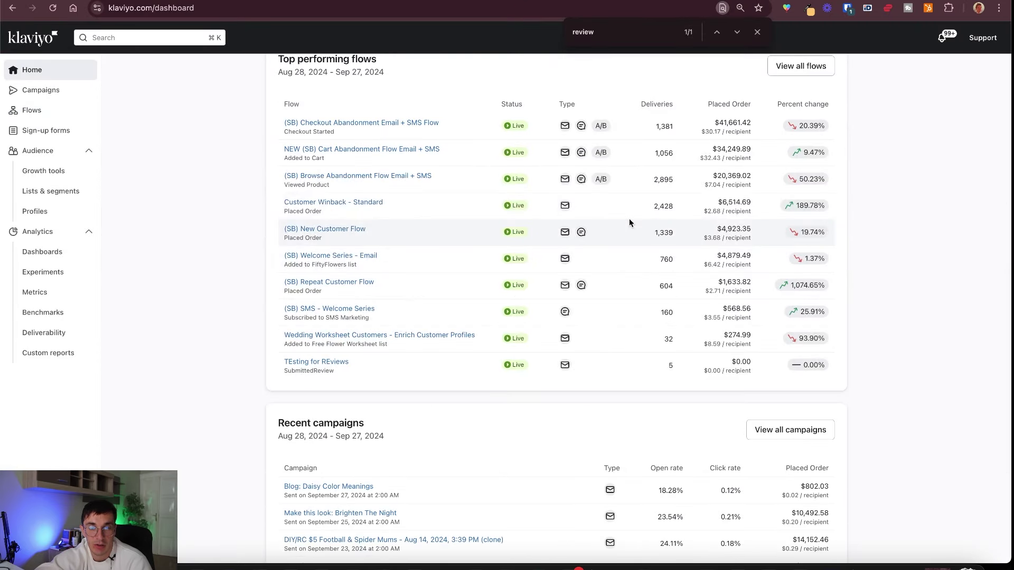
- Go to Klaviyo's sign-up forms and open the (SB) Exit Intent 2-Step Email + SMS and (SB) Standard 2-Step Email + SMS popups for inspection
{"action": "left_click", "coordinate": [65, 138]}
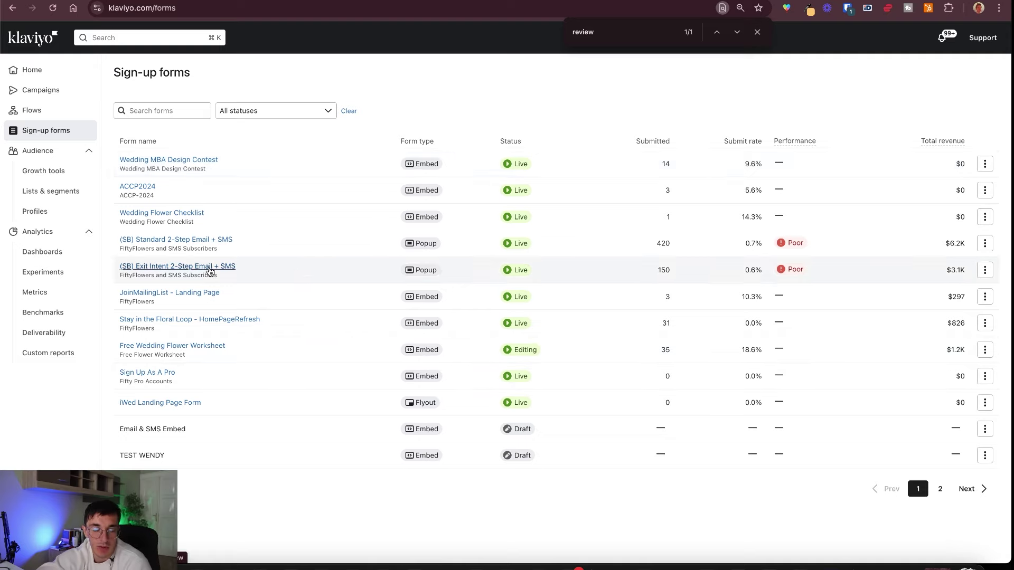
{"action": "right_click", "coordinate": [209, 271]}
{"action": "key", "text": "Escape"}
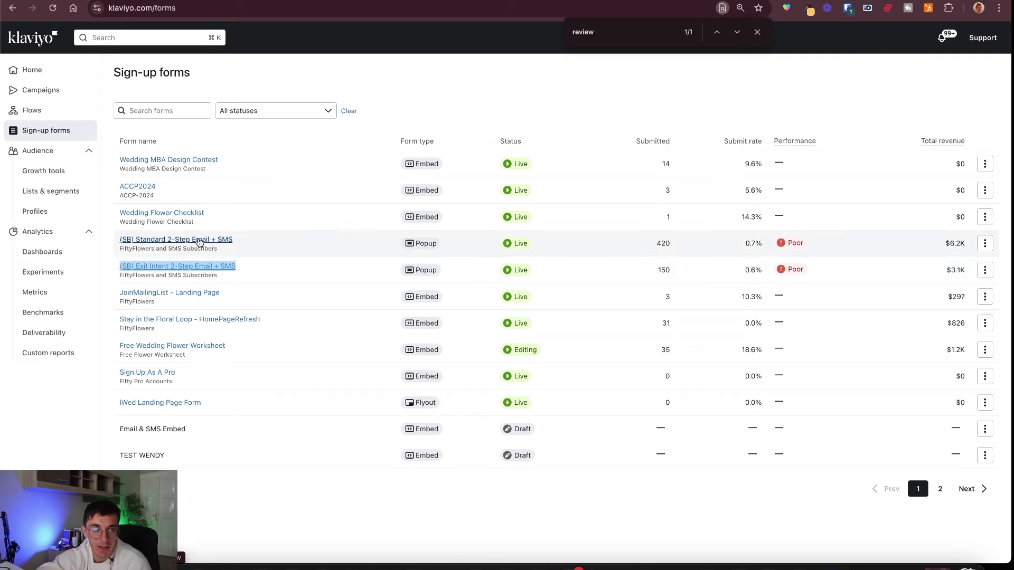
{"action": "right_click", "coordinate": [200, 242]}
{"action": "key", "text": "Escape"}
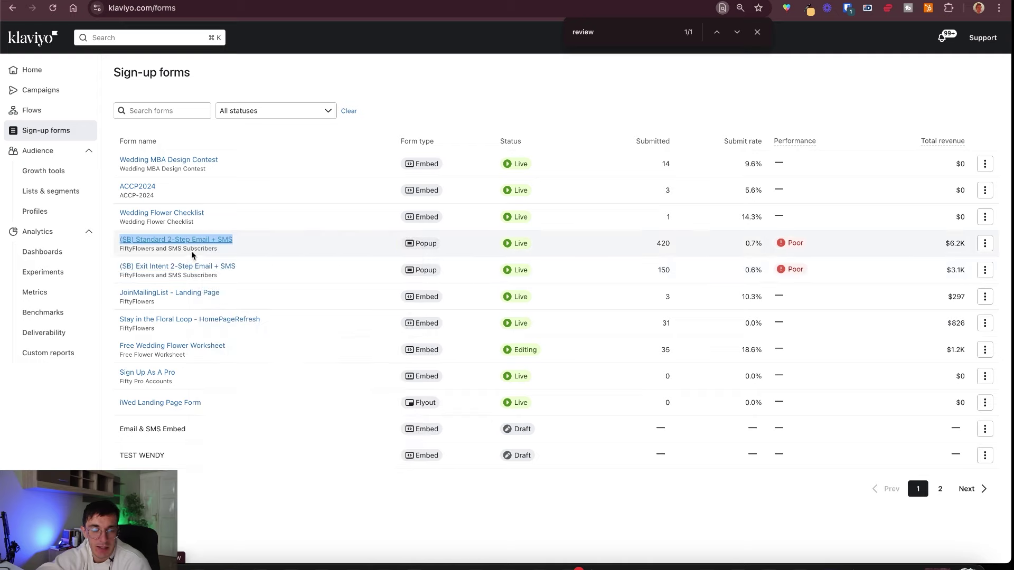
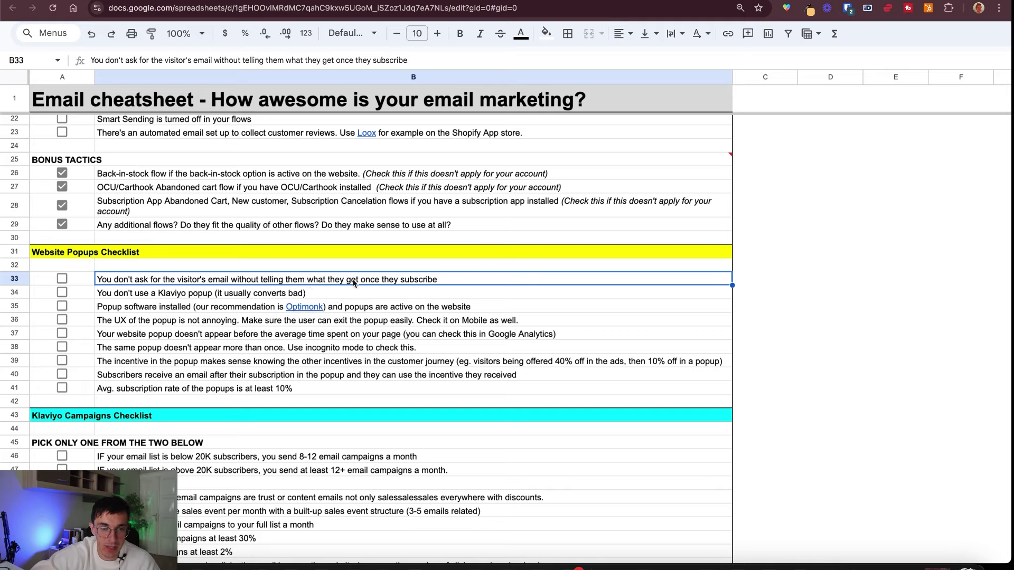
- Tick the Website Popups items on telling visitors what they get for subscribing and on having popup software installed
{"action": "left_click", "coordinate": [62, 279]}
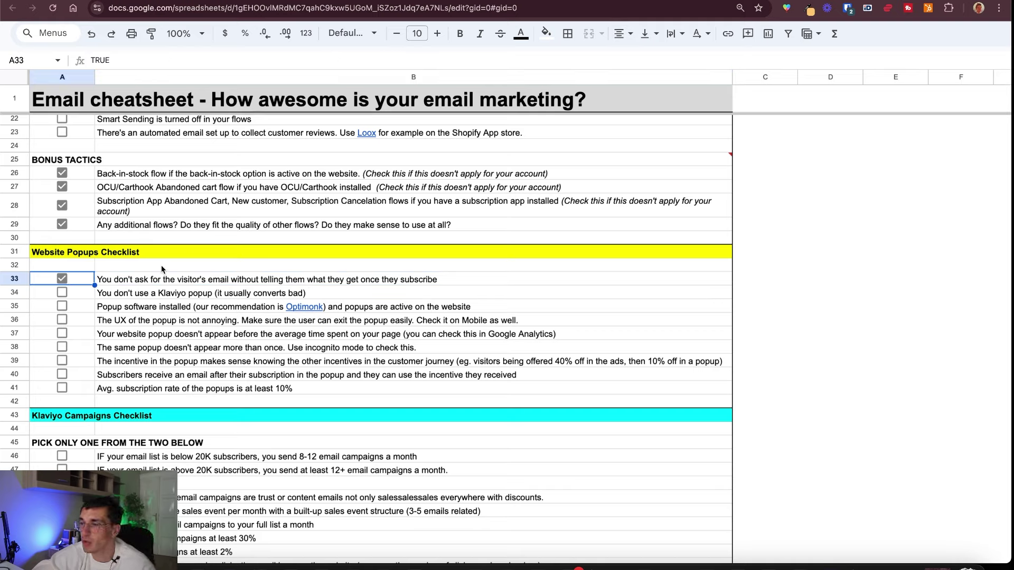
{"action": "left_click", "coordinate": [145, 297]}
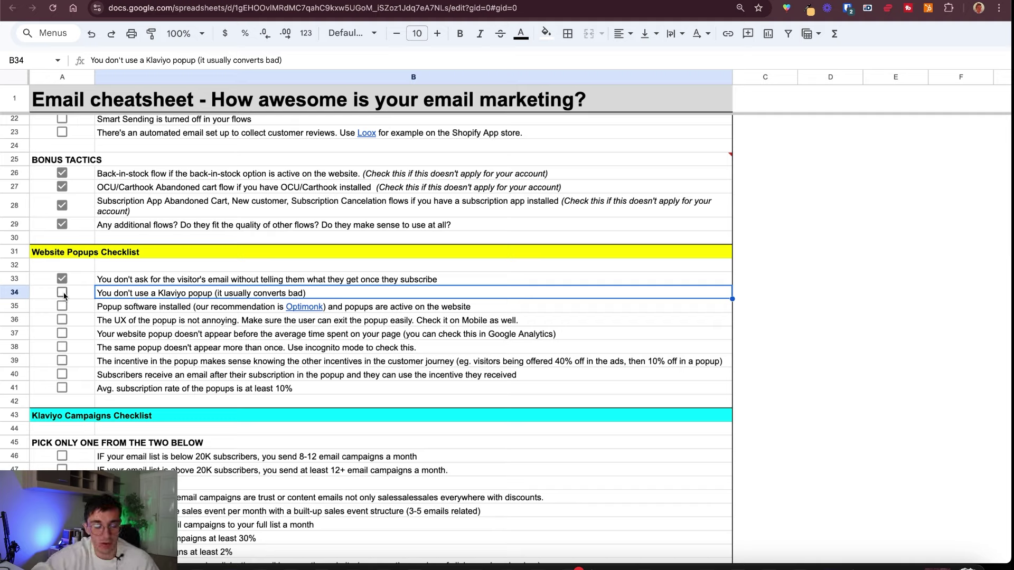
{"action": "left_click", "coordinate": [100, 308]}
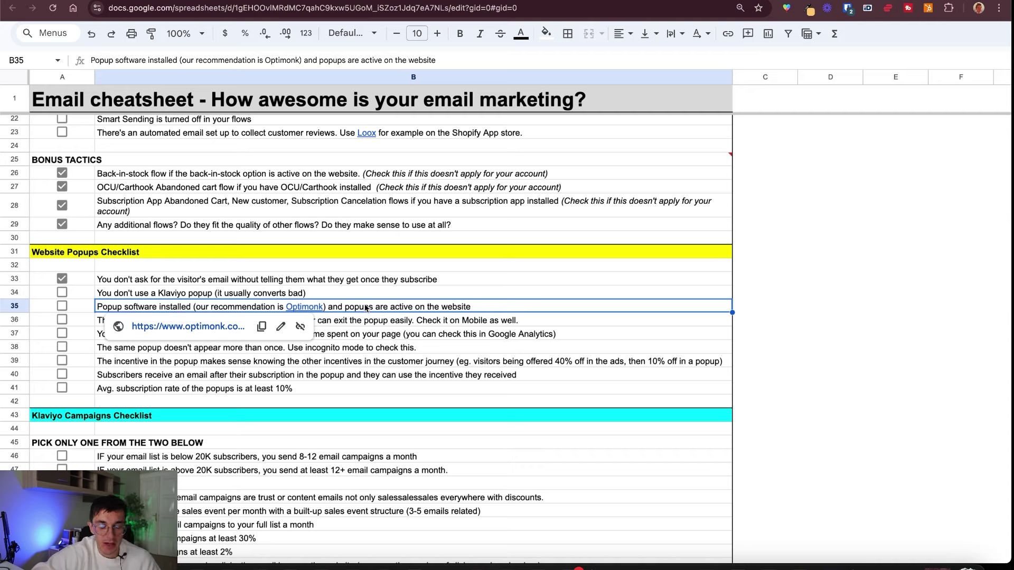
{"action": "left_click", "coordinate": [62, 306]}
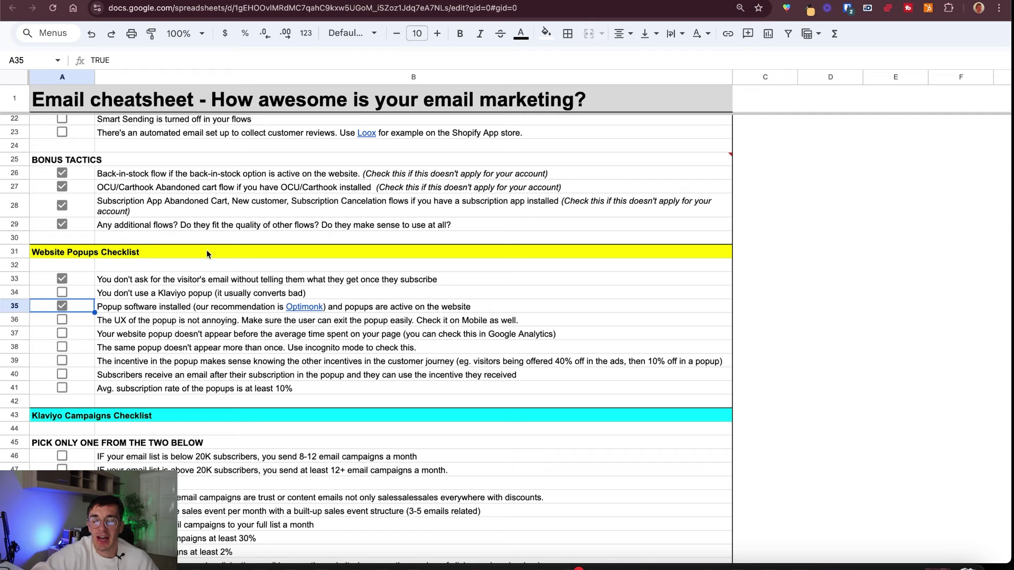
- Check how the (SB) Exit Intent popup can be closed, tick the popup UX item and select the average time spent item
{"action": "left_click", "coordinate": [206, 320]}
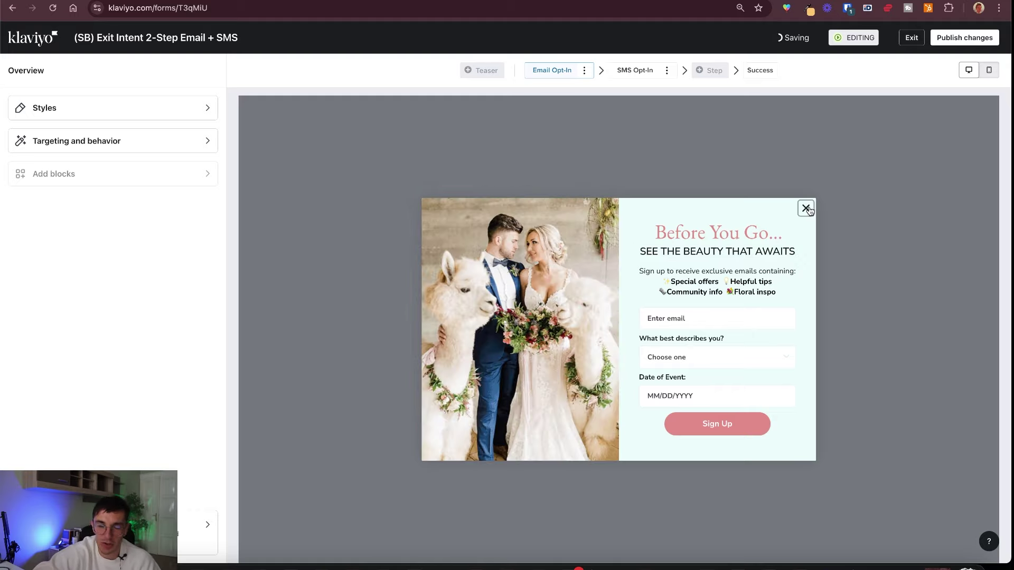
{"action": "key", "text": "ctrl+Tab"}
{"action": "scroll", "coordinate": [135, 256], "scroll_direction": "down", "scroll_amount": 2}
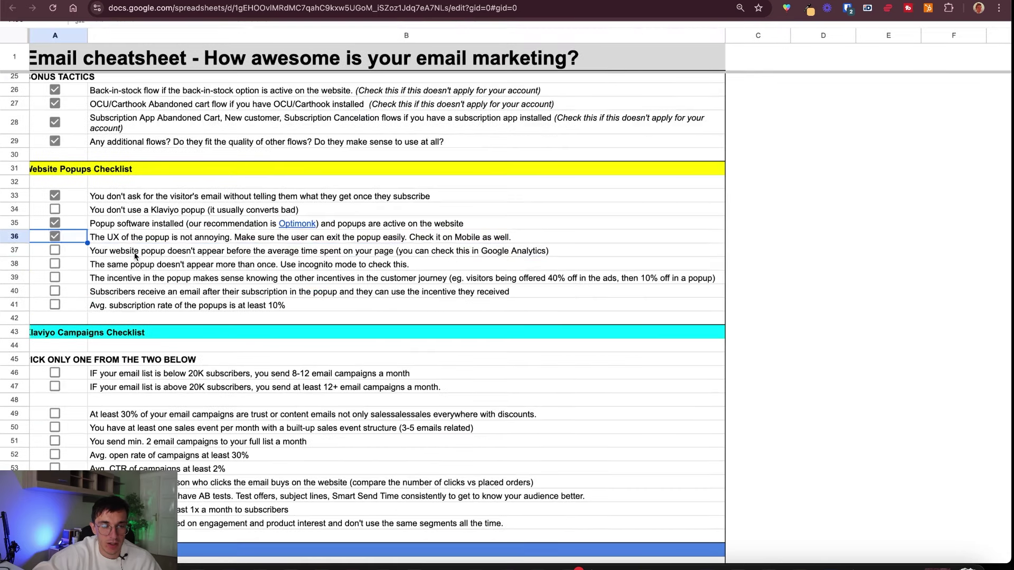
{"action": "left_click", "coordinate": [134, 252]}
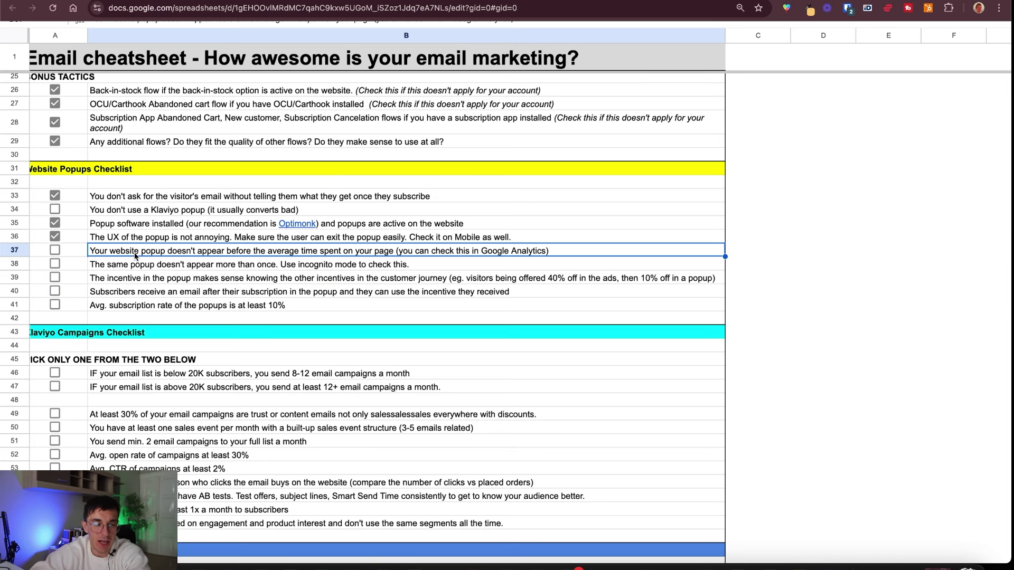
- Check the display timing rules of the (SB) Exit Intent 2-Step Email + SMS popup against the average time spent item
{"action": "scroll", "coordinate": [135, 256], "scroll_direction": "left", "scroll_amount": 1}
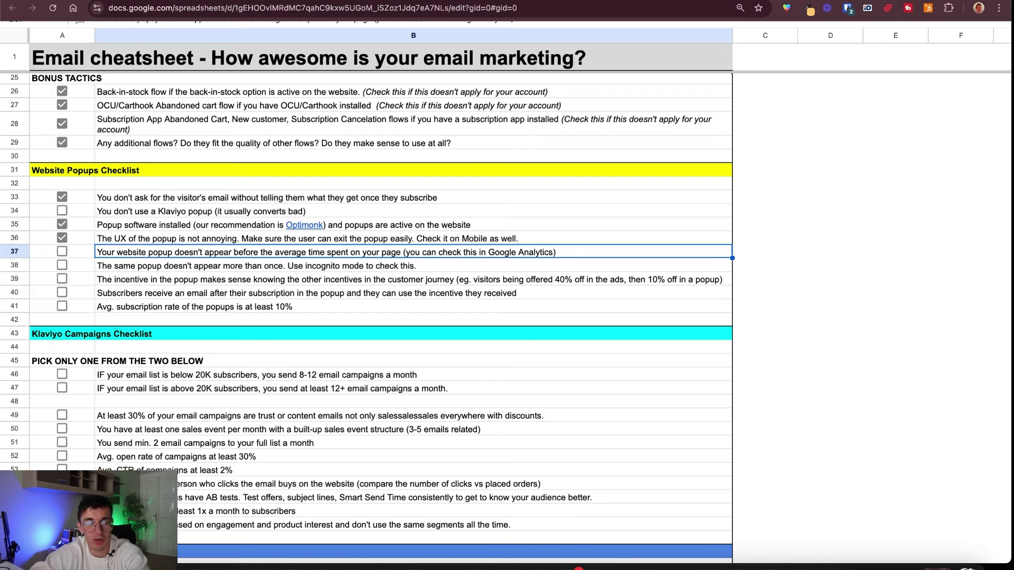
{"action": "key", "text": "ctrl+Tab"}
{"action": "left_click", "coordinate": [109, 151]}
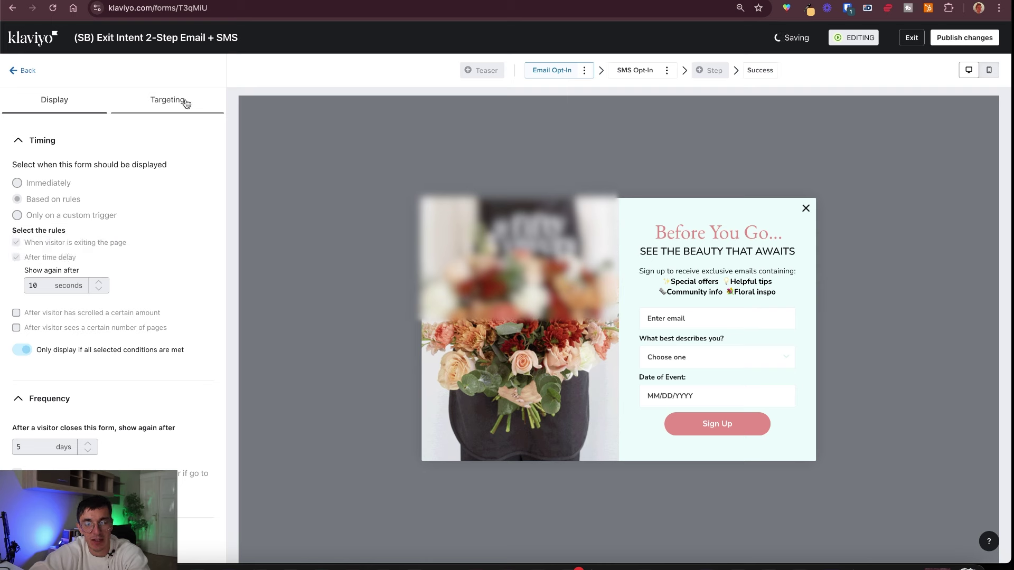
{"action": "key", "text": "ctrl+shift+Tab"}
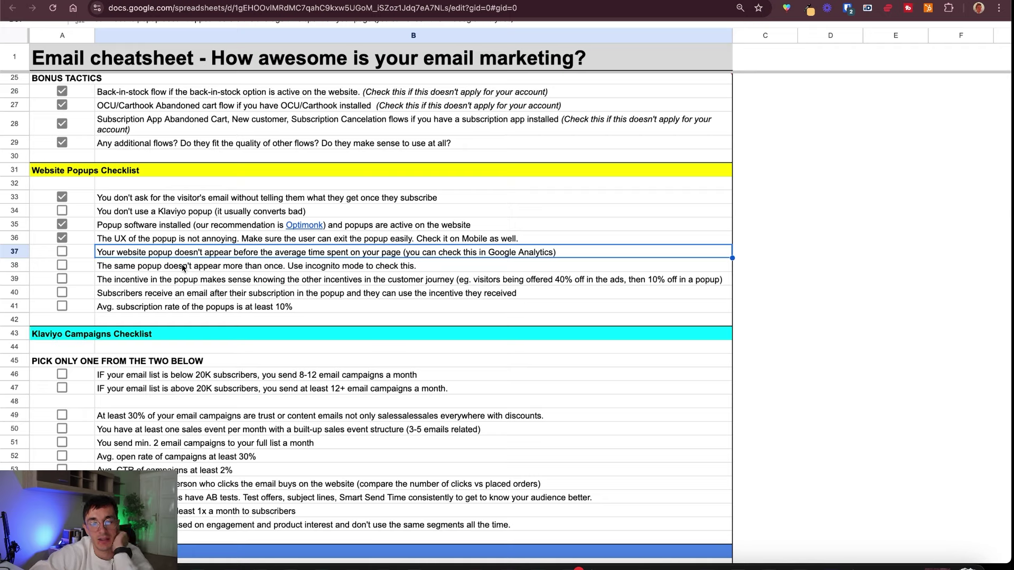
- Tick the popup item on the same popup not appearing more than once and make the incentive item below it bold
{"action": "left_click", "coordinate": [113, 268]}
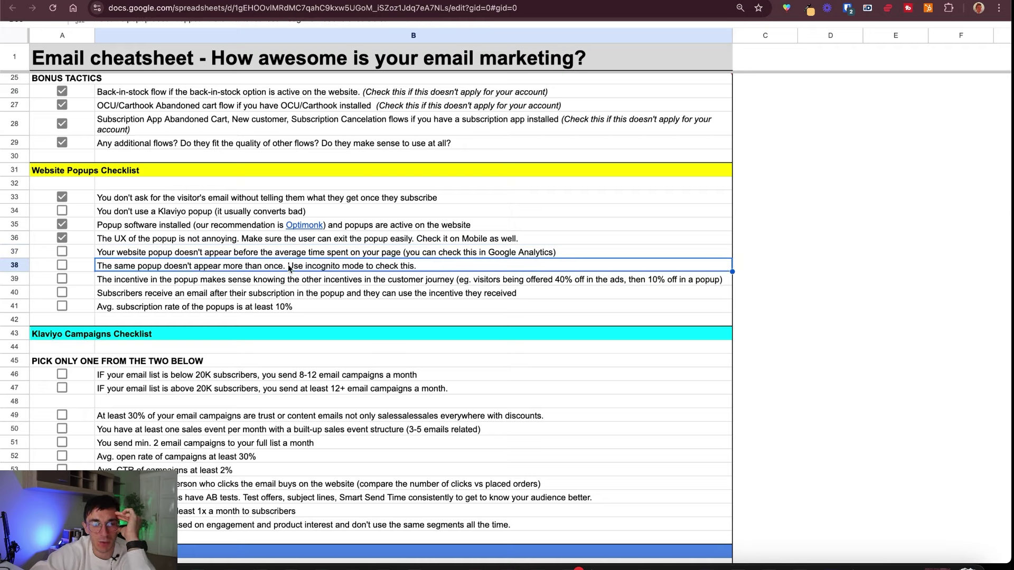
{"action": "left_click", "coordinate": [62, 265]}
{"action": "left_click", "coordinate": [150, 280]}
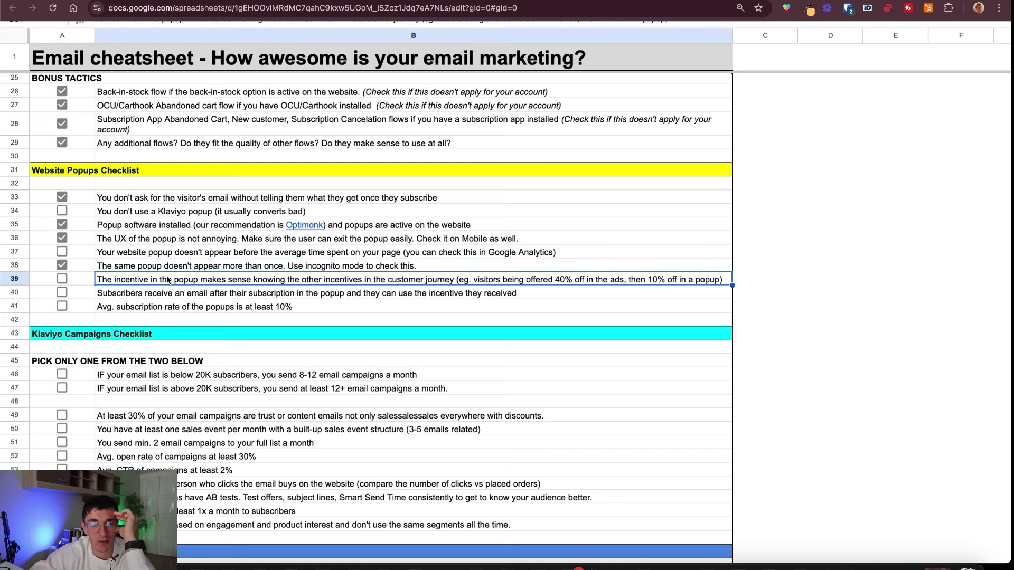
{"action": "key", "text": "super+b"}
{"action": "left_click", "coordinate": [230, 270]}
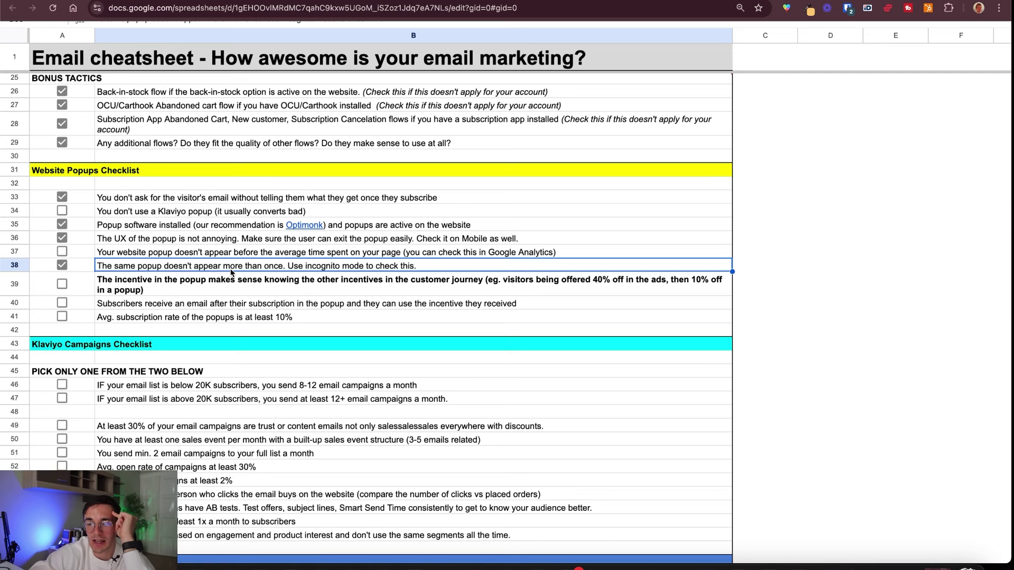
- Select the item on subscribers receiving an email after subscribing and look up the welcome series among Klaviyo's flows
{"action": "left_click", "coordinate": [184, 306]}
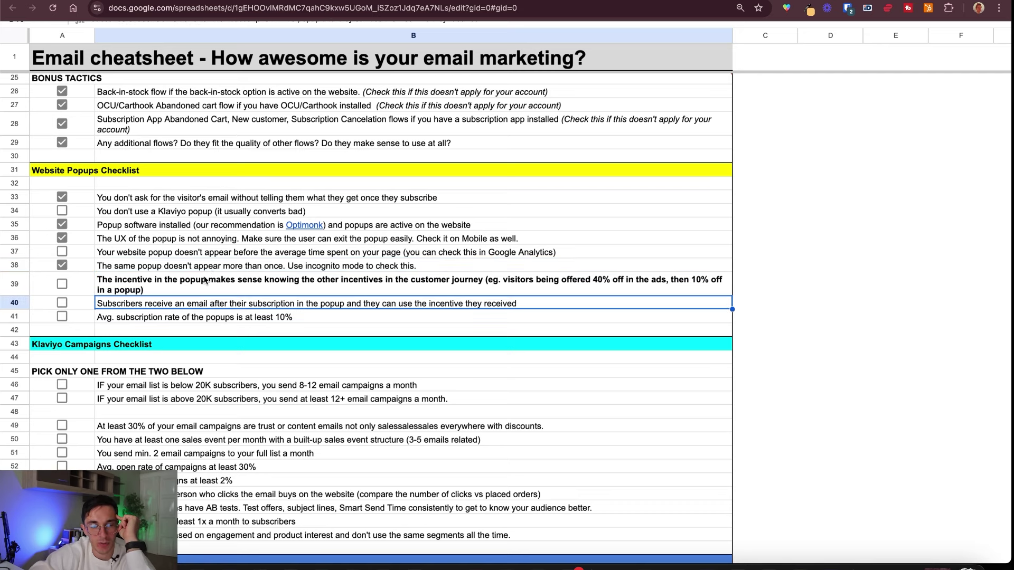
{"action": "scroll", "coordinate": [213, 257], "scroll_direction": "down", "scroll_amount": 3}
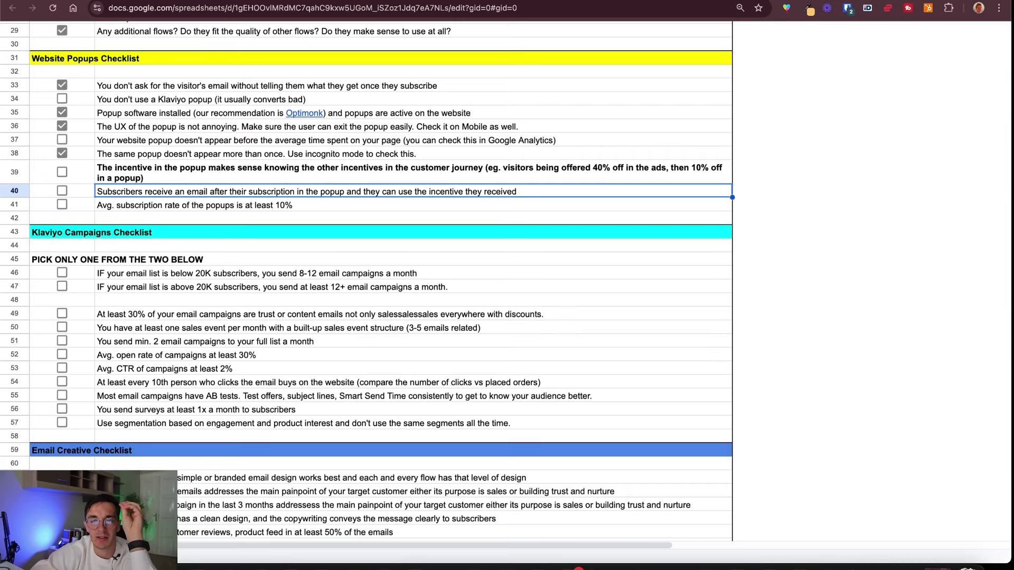
{"action": "left_click", "coordinate": [320, 0]}
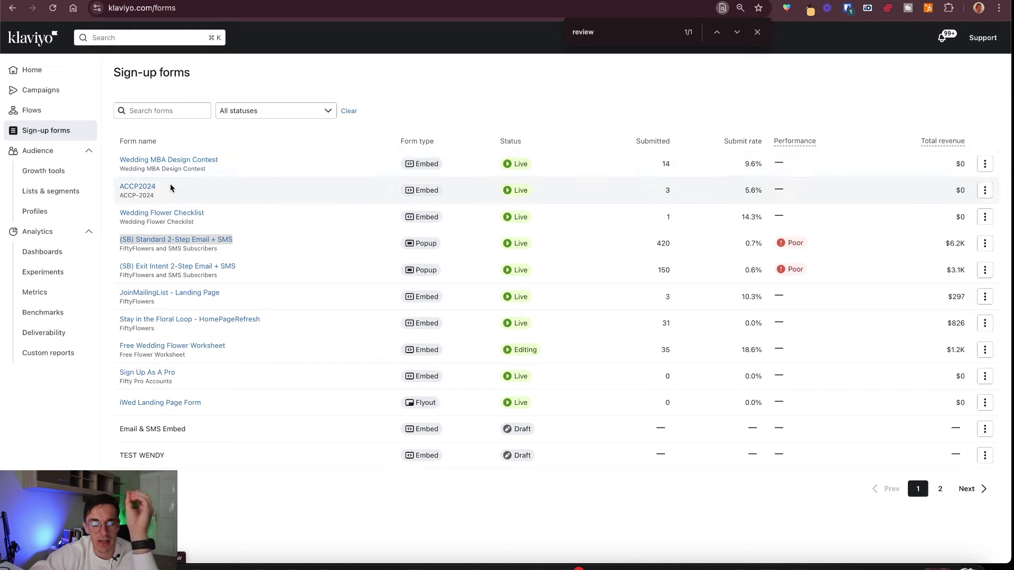
{"action": "left_click", "coordinate": [154, 112]}
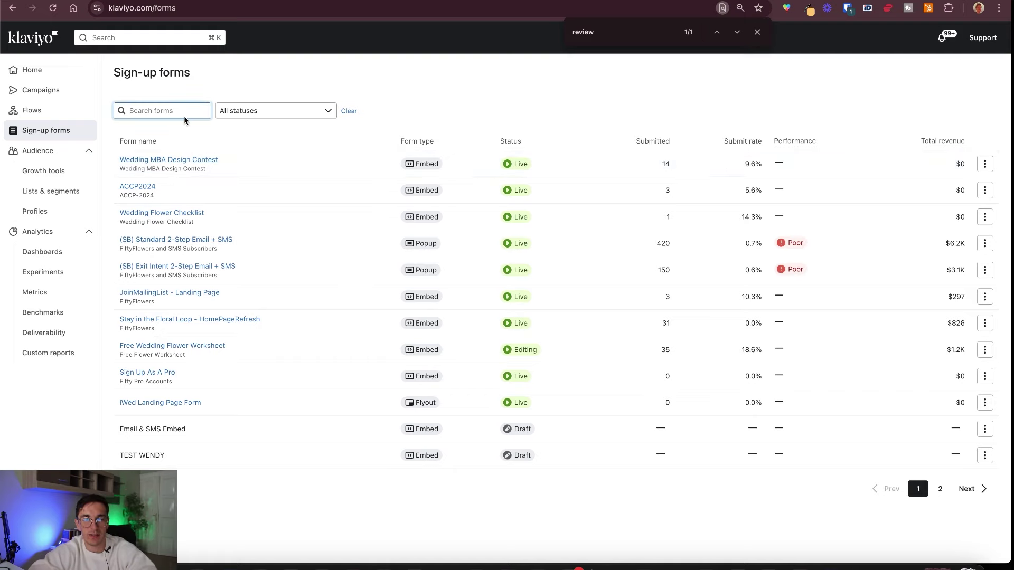
{"action": "left_click", "coordinate": [44, 111]}
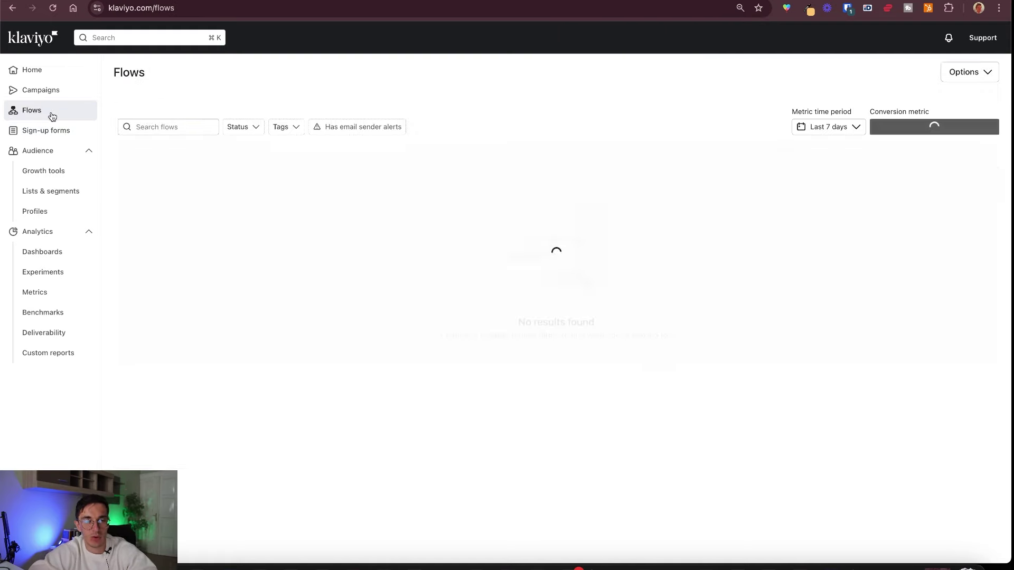
{"action": "left_click", "coordinate": [174, 126]}
{"action": "type", "text": "we"}
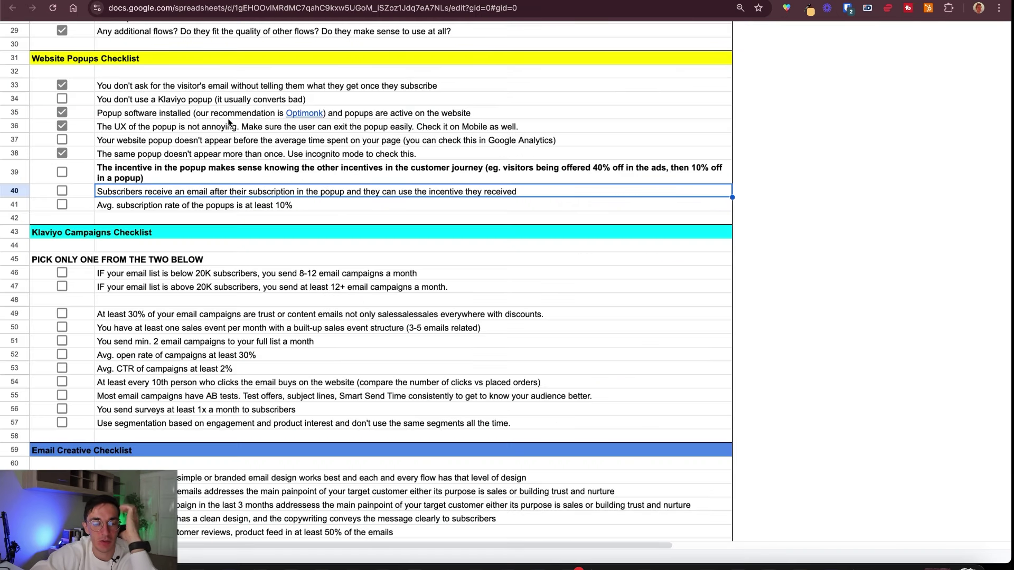
- Select the item on the popups' average subscription rate and look over the checklist down to the Klaviyo Campaigns section
{"action": "left_click", "coordinate": [205, 210]}
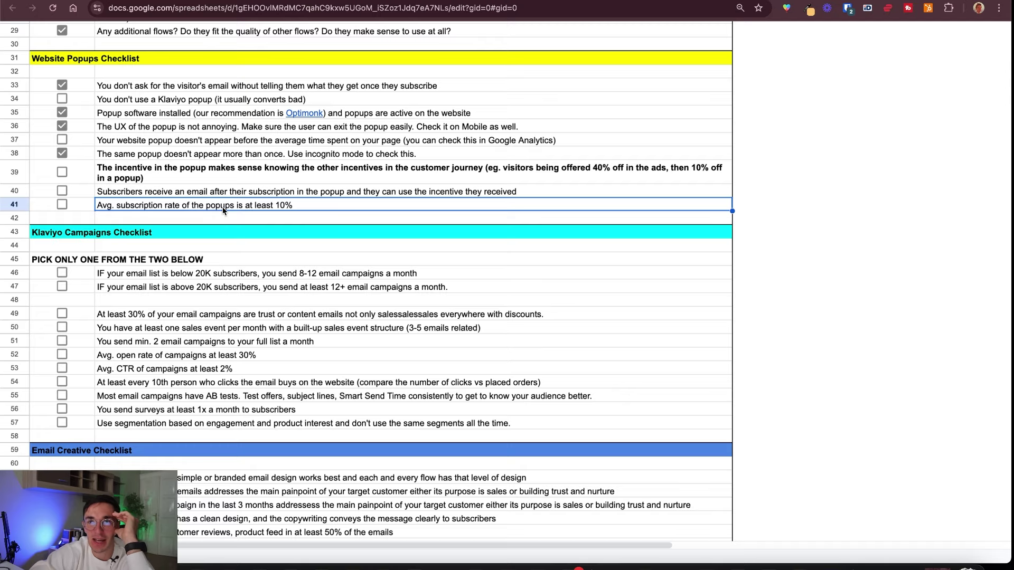
{"action": "scroll", "coordinate": [180, 208], "scroll_direction": "up", "scroll_amount": 4}
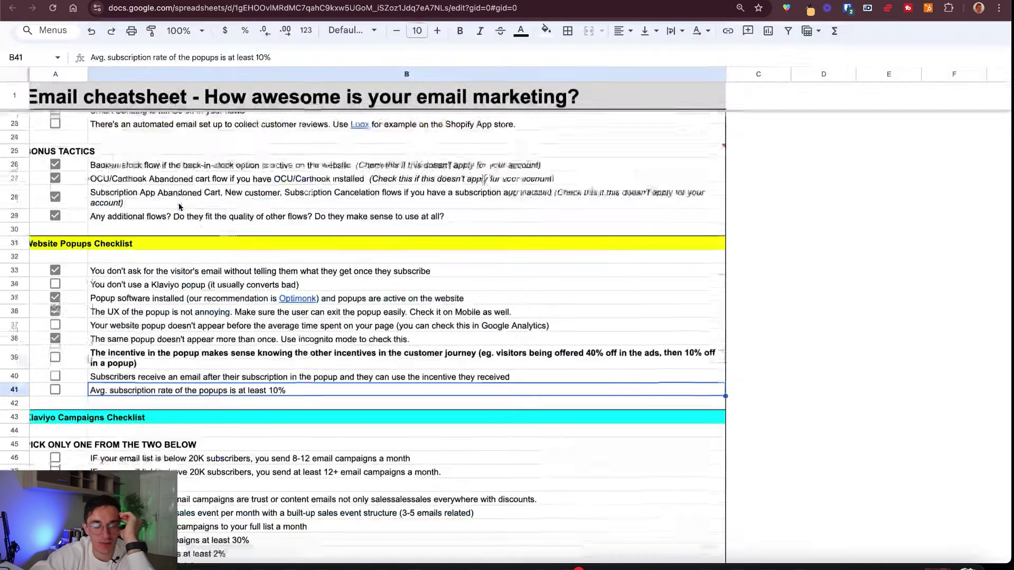
{"action": "scroll", "coordinate": [180, 208], "scroll_direction": "down", "scroll_amount": 5}
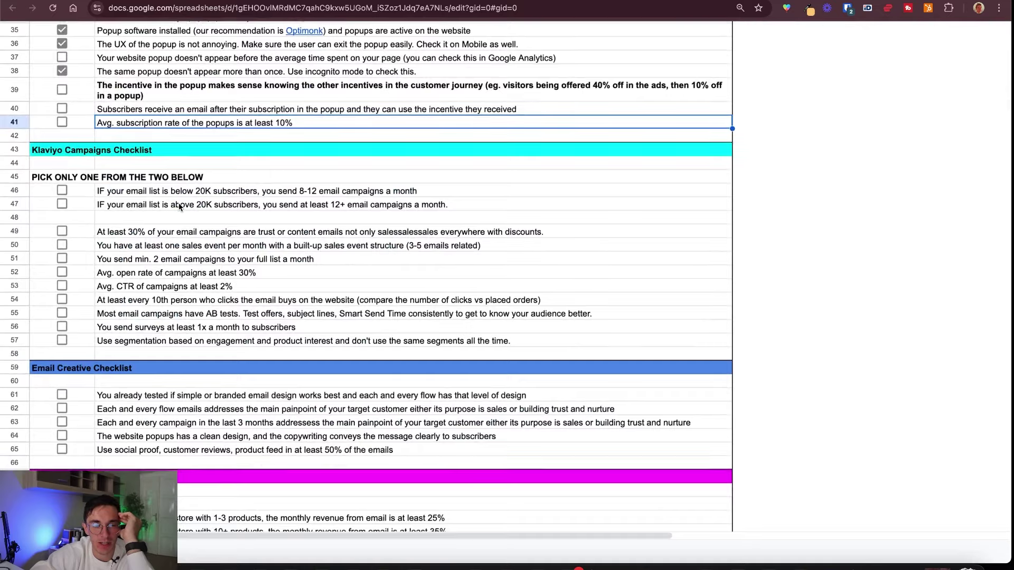
{"action": "scroll", "coordinate": [179, 211], "scroll_direction": "up", "scroll_amount": 5}
{"action": "left_click_drag", "start_coordinate": [148, 226], "coordinate": [154, 362]}
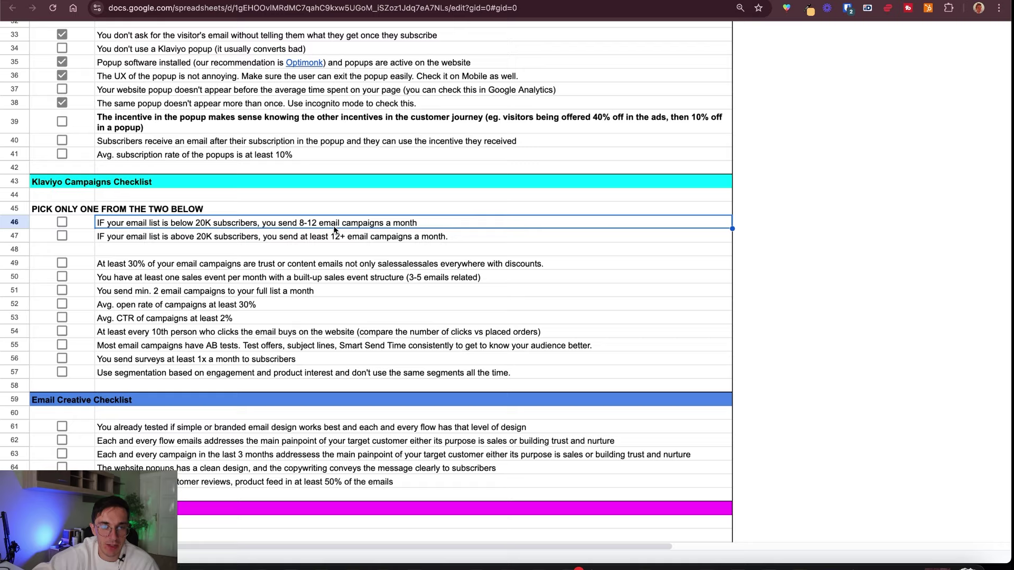
- Create a Klaviyo segment named All Active Email Subscribers for people who can receive email marketing
{"action": "left_click", "coordinate": [279, 236]}
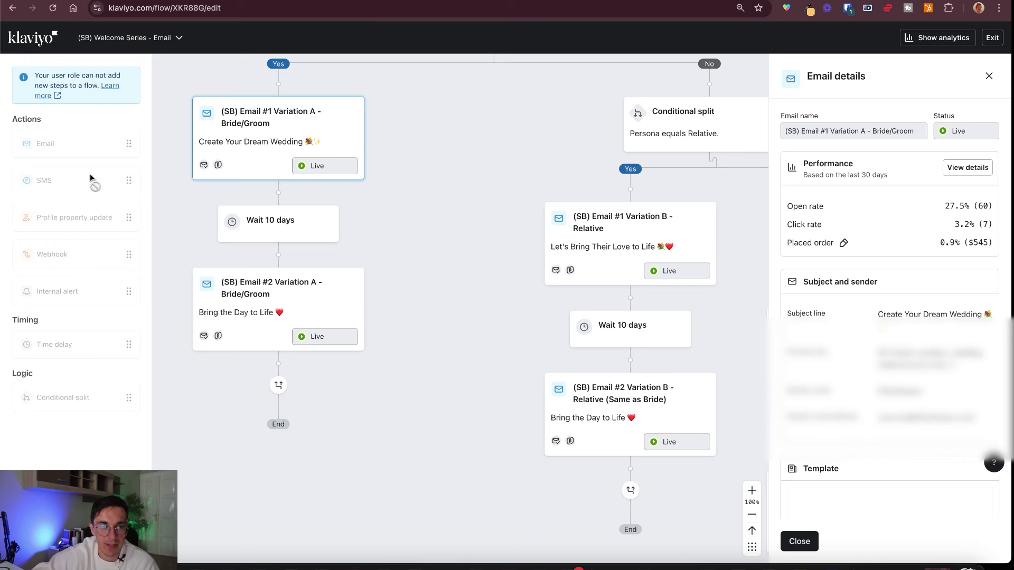
{"action": "left_click", "coordinate": [41, 42]}
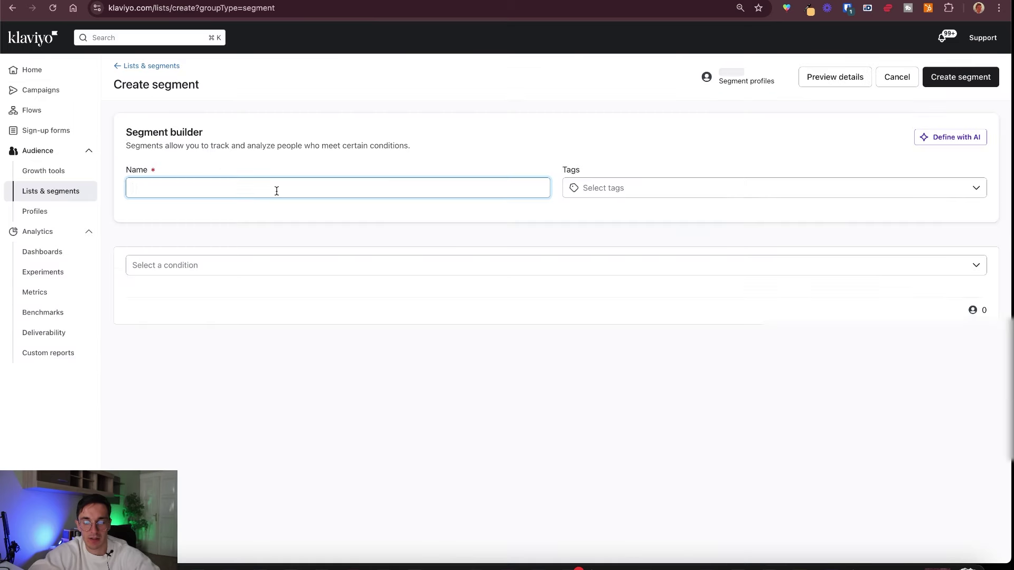
{"action": "type", "text": "All Acitv"}
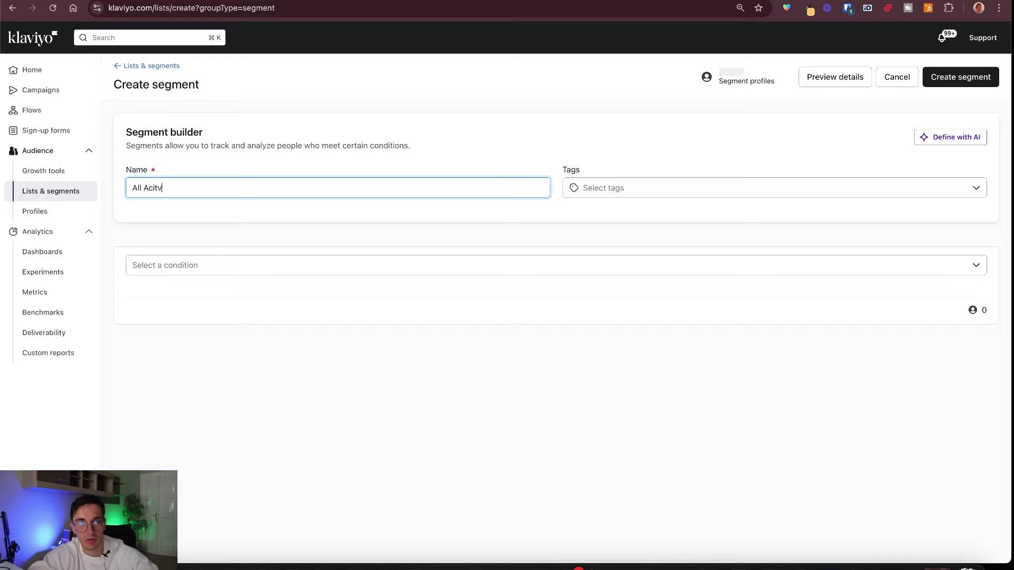
{"action": "key", "text": "BackSpace"}
{"action": "type", "text": "ve Email Subsc"}
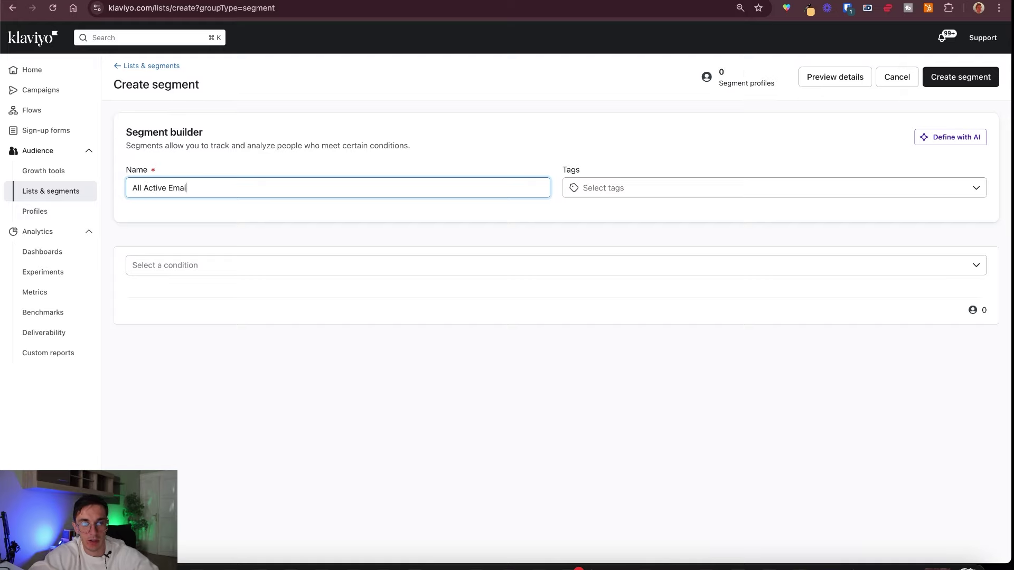
{"action": "type", "text": "ribers"}
{"action": "left_click", "coordinate": [248, 265]}
{"action": "left_click", "coordinate": [249, 288]}
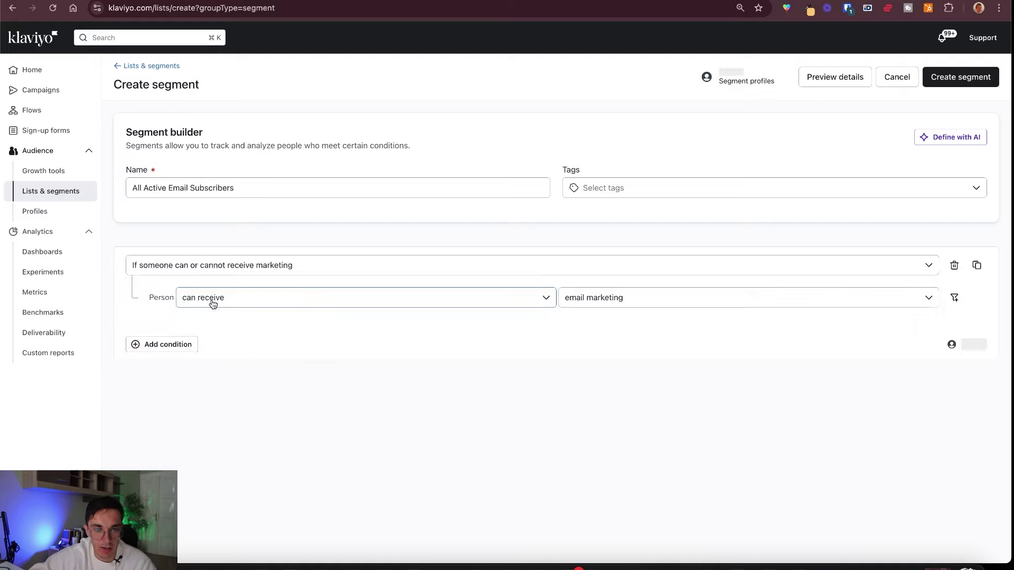
{"action": "left_click", "coordinate": [960, 79]}
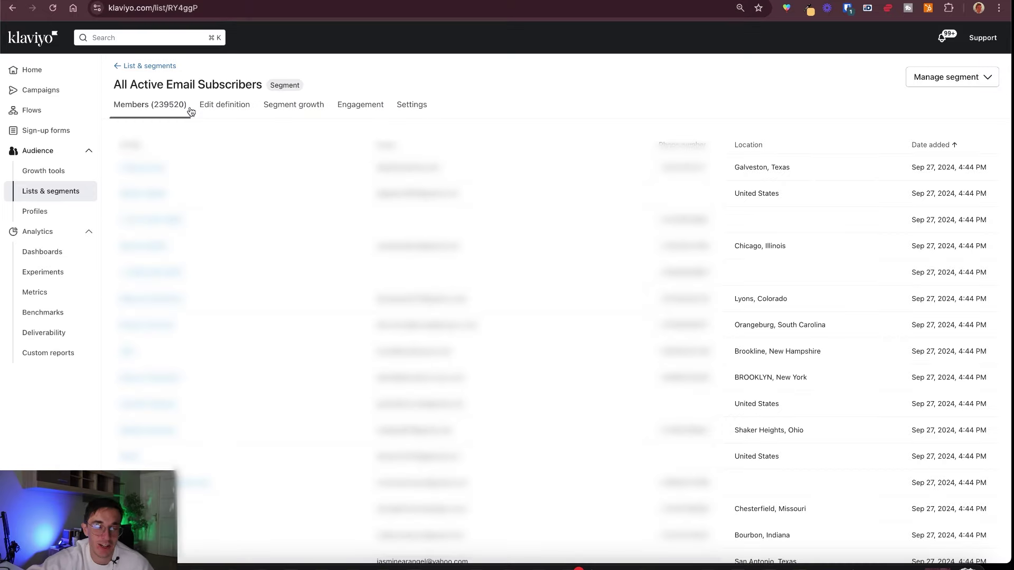
- Select the checklist item for lists above 20K subscribers and filter Klaviyo's campaigns to sent emails only
{"action": "key", "text": "ctrl+Tab"}
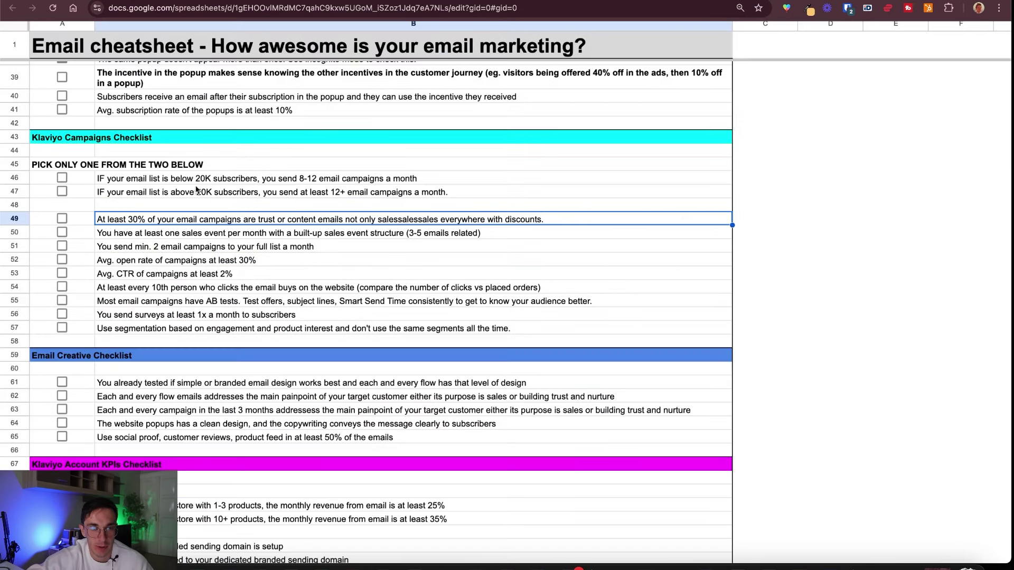
{"action": "left_click", "coordinate": [238, 195]}
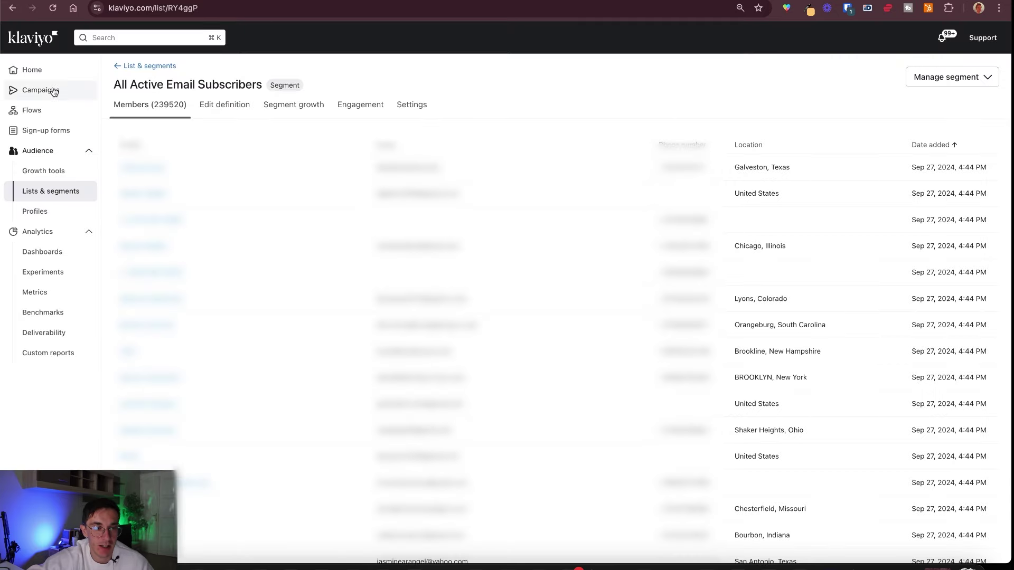
{"action": "left_click", "coordinate": [54, 91]}
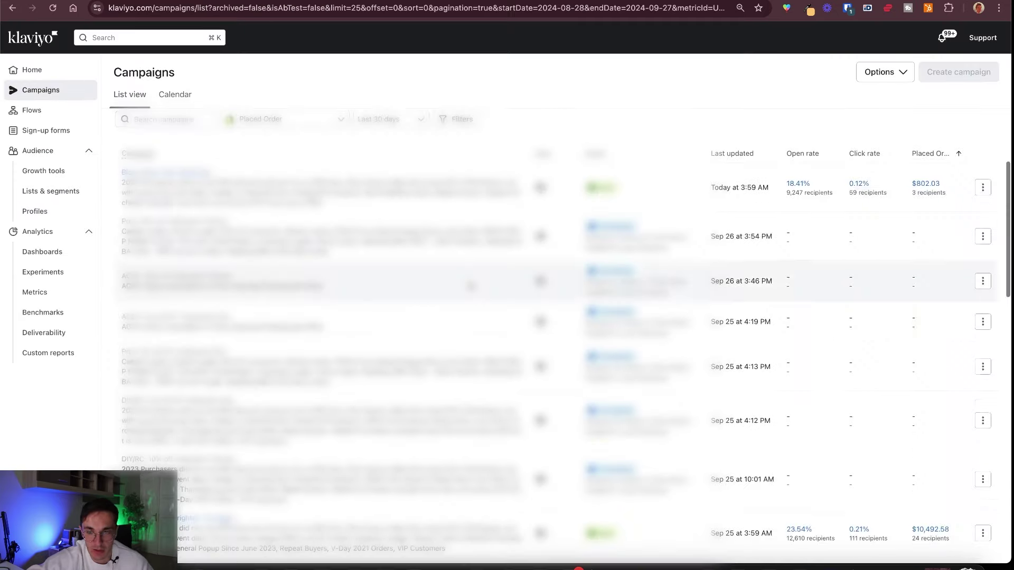
{"action": "scroll", "coordinate": [470, 286], "scroll_direction": "down", "scroll_amount": 15}
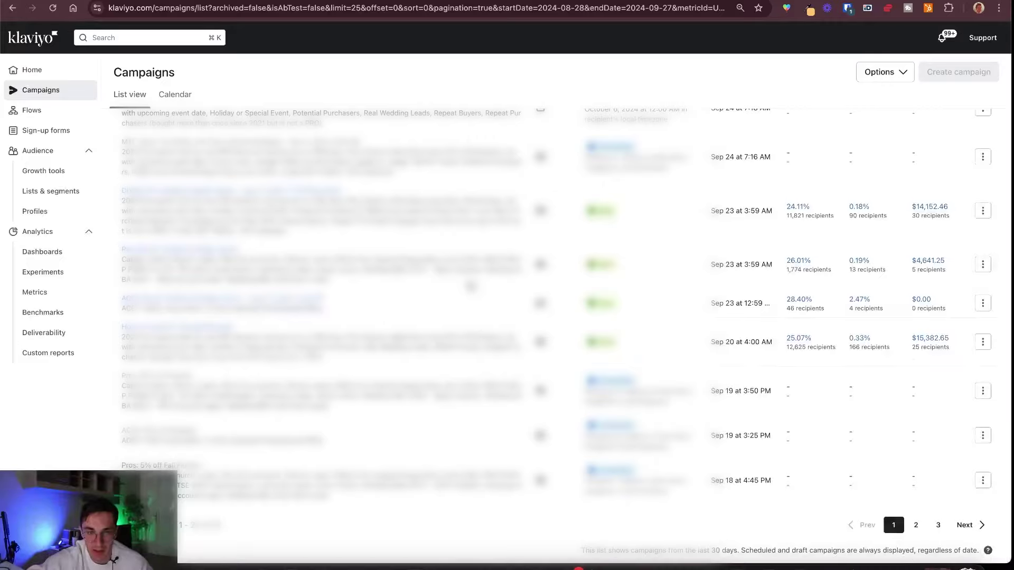
{"action": "scroll", "coordinate": [470, 286], "scroll_direction": "up", "scroll_amount": 15}
{"action": "left_click", "coordinate": [457, 274]}
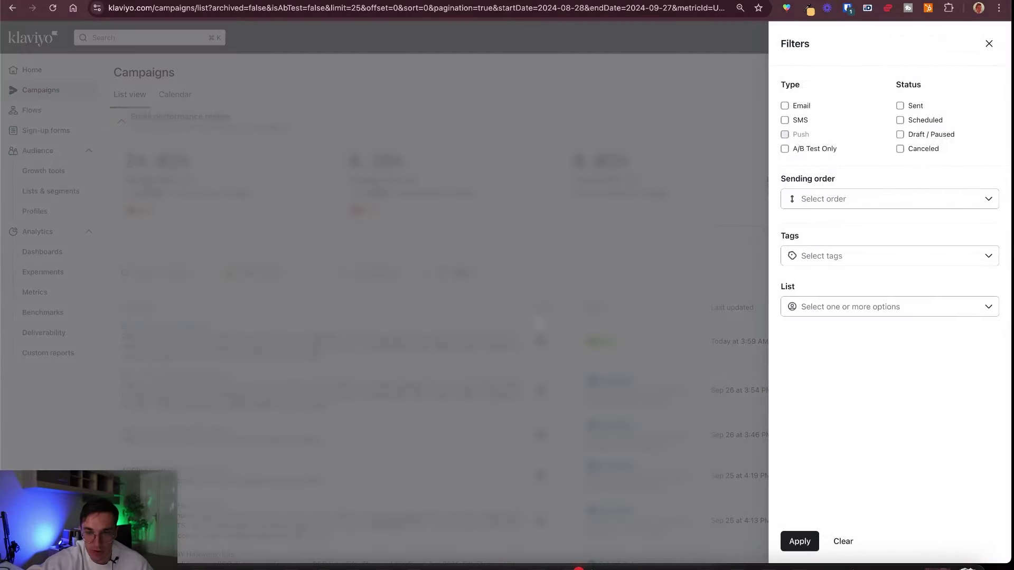
{"action": "left_click", "coordinate": [784, 106]}
{"action": "left_click", "coordinate": [899, 106]}
{"action": "left_click", "coordinate": [800, 541]}
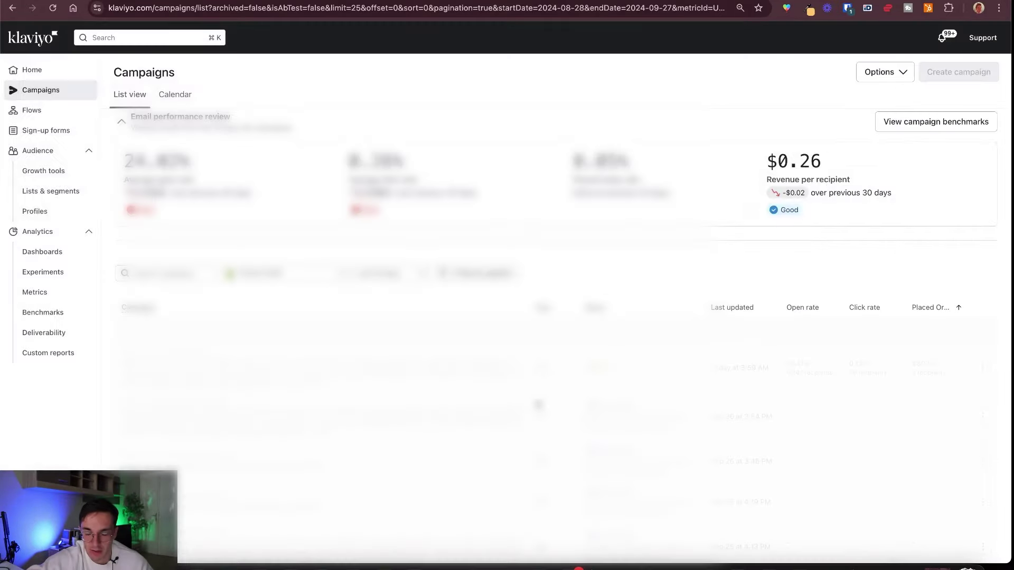
- Review the sent email campaigns of the last 30 days and tick the item on sending at least 12+ campaigns a month
{"action": "scroll", "coordinate": [628, 301], "scroll_direction": "down", "scroll_amount": 10}
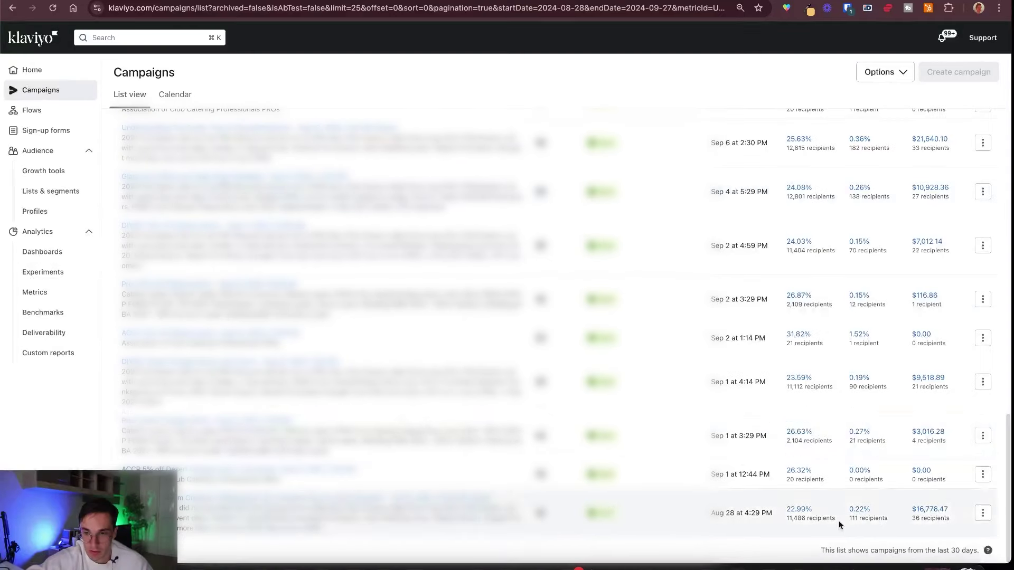
{"action": "scroll", "coordinate": [579, 421], "scroll_direction": "up", "scroll_amount": 10}
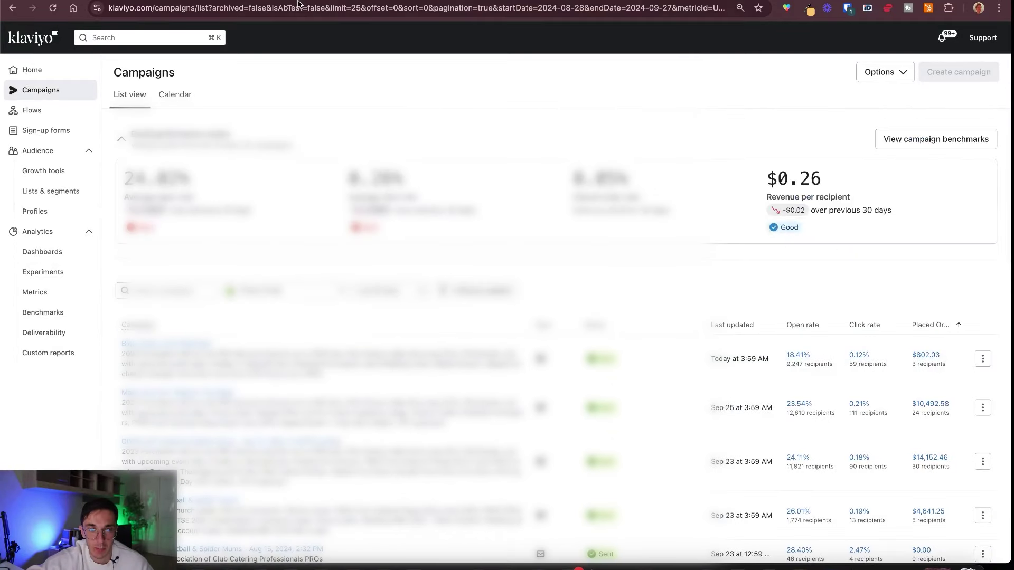
{"action": "key", "text": "ctrl+Tab"}
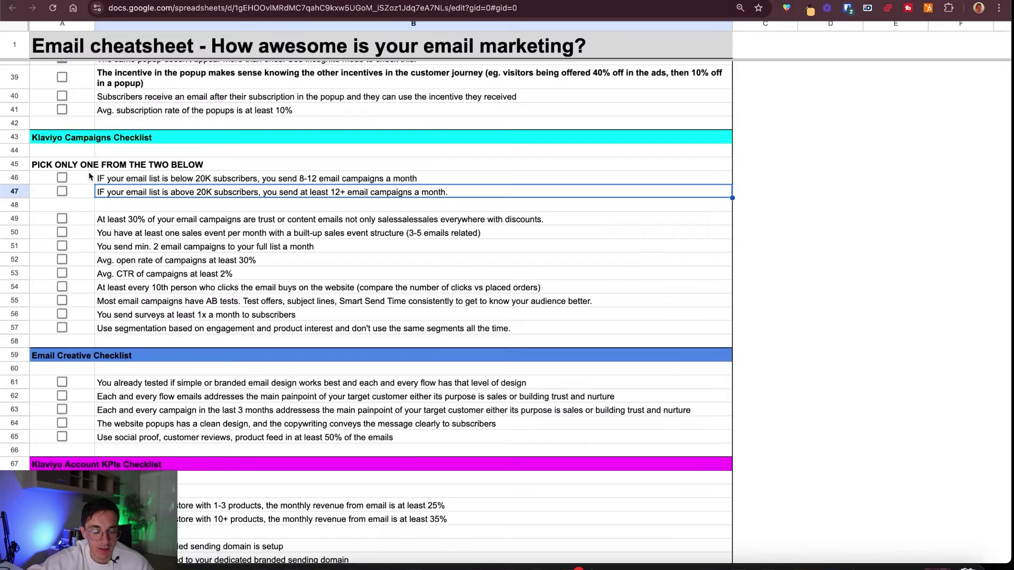
{"action": "left_click", "coordinate": [62, 191]}
- Review the sent campaigns for non-sales content and tick the item on at least 30% being trust or content emails
{"action": "left_click", "coordinate": [192, 224]}
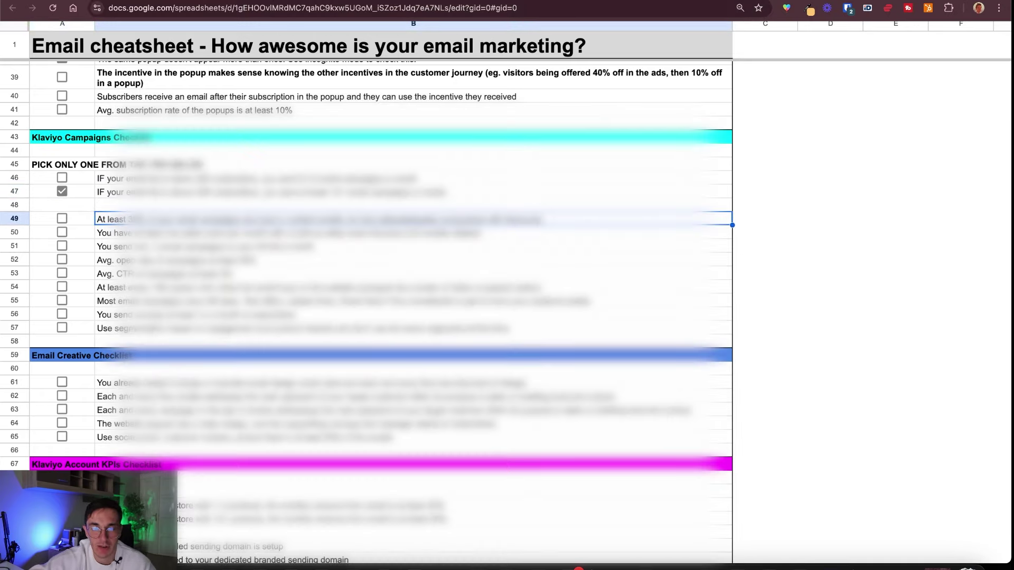
{"action": "left_click", "coordinate": [292, 4]}
{"action": "scroll", "coordinate": [275, 283], "scroll_direction": "down", "scroll_amount": 15}
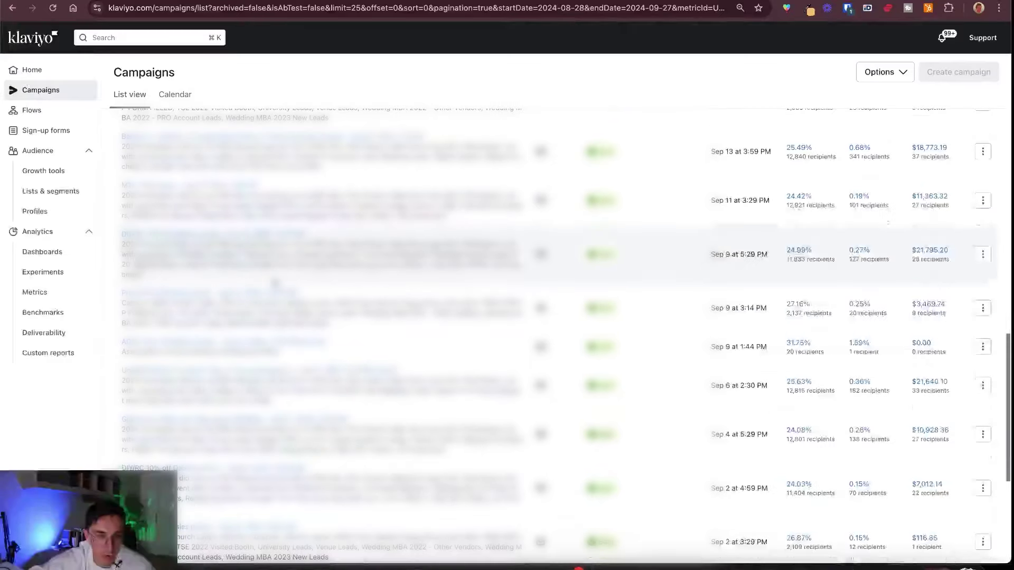
{"action": "left_click", "coordinate": [608, 1]}
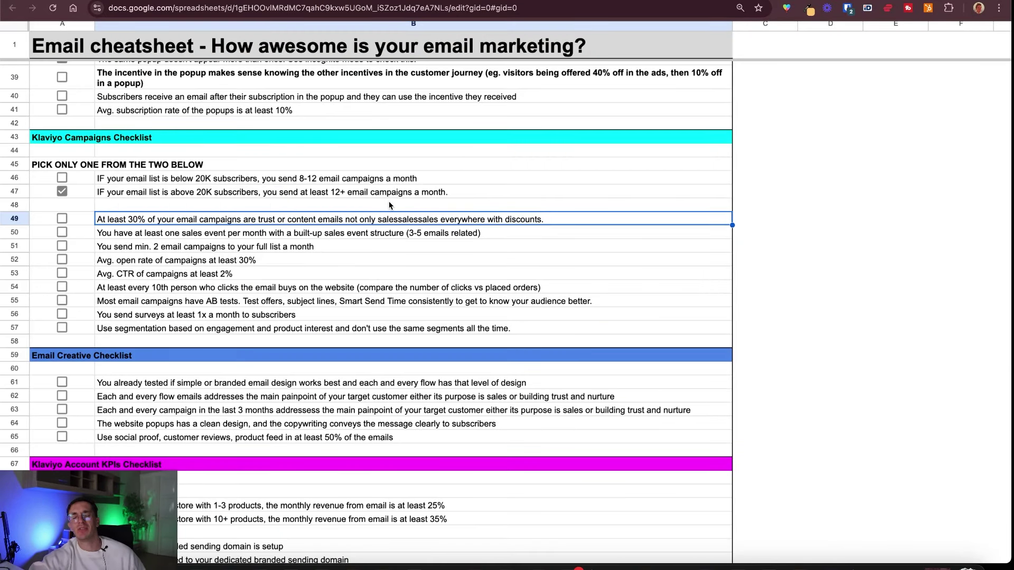
{"action": "left_click", "coordinate": [63, 219]}
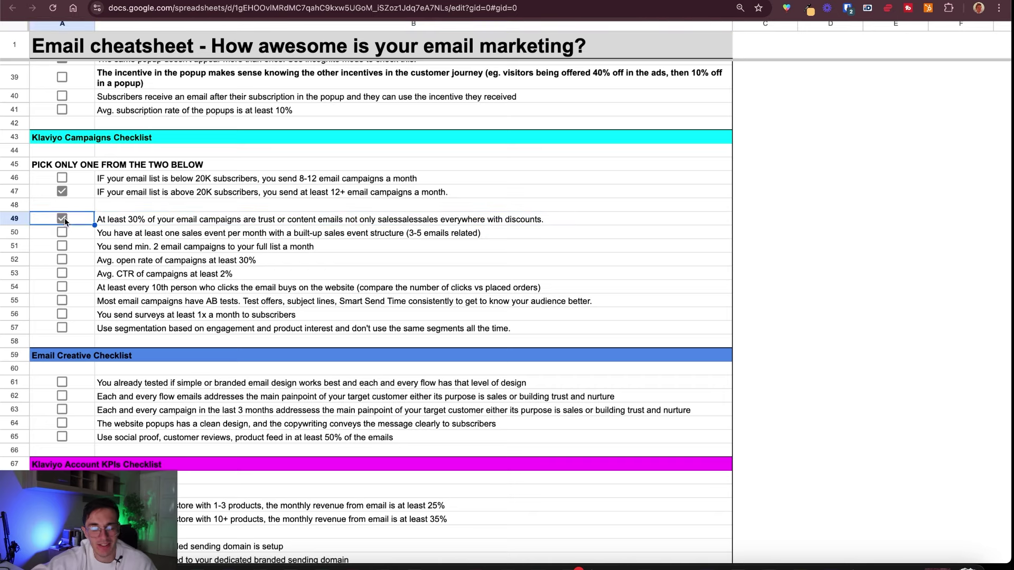
- Switch to Klaviyo and review the click rates and placed-order revenue of the sent campaigns from the last 30 days
{"action": "left_click", "coordinate": [389, 1]}
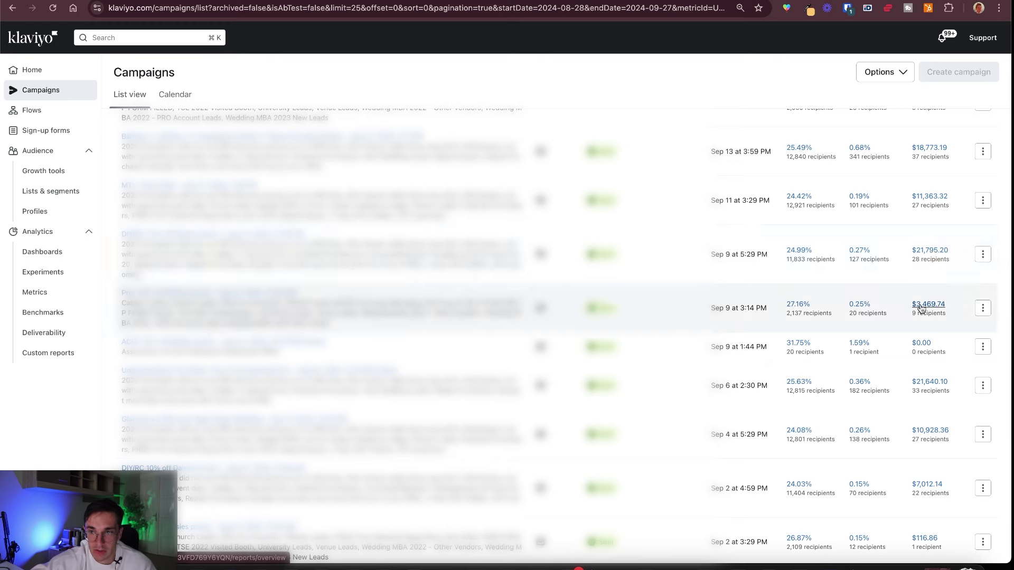
{"action": "scroll", "coordinate": [924, 255], "scroll_direction": "up", "scroll_amount": 2}
{"action": "scroll", "coordinate": [923, 255], "scroll_direction": "up", "scroll_amount": 5}
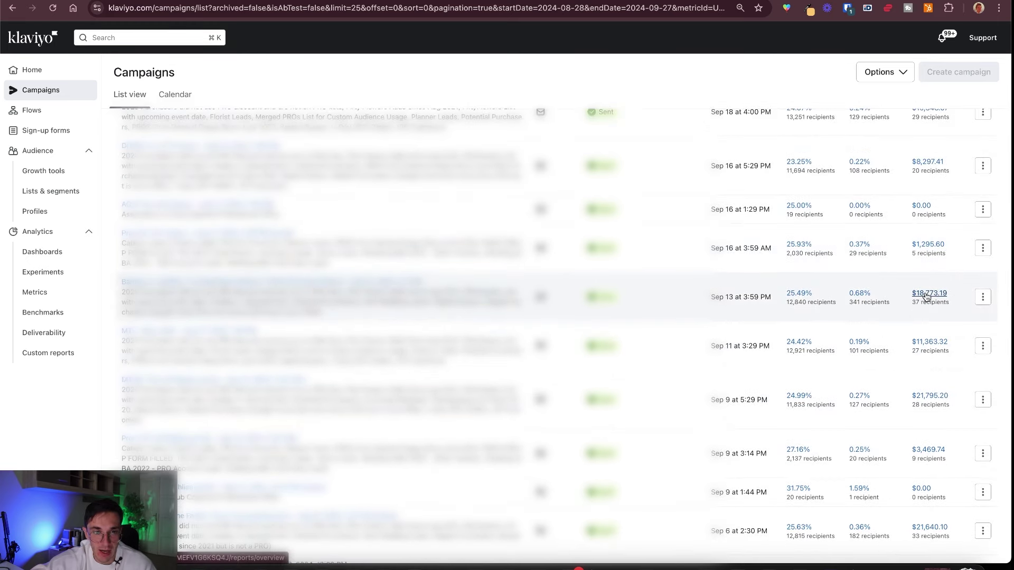
{"action": "scroll", "coordinate": [925, 296], "scroll_direction": "up", "scroll_amount": 5}
{"action": "scroll", "coordinate": [932, 251], "scroll_direction": "up", "scroll_amount": 2}
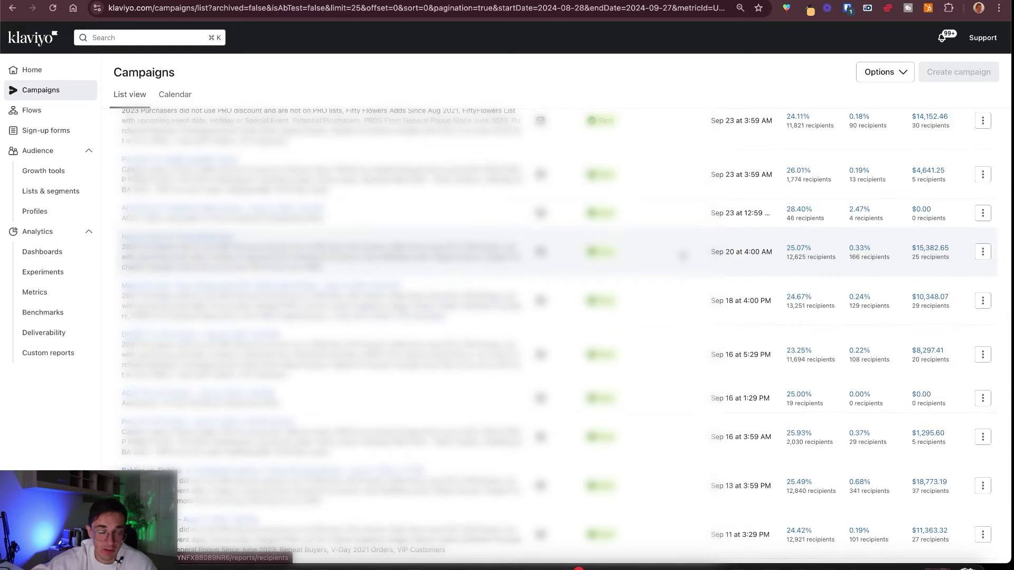
{"action": "scroll", "coordinate": [931, 256], "scroll_direction": "down", "scroll_amount": 5}
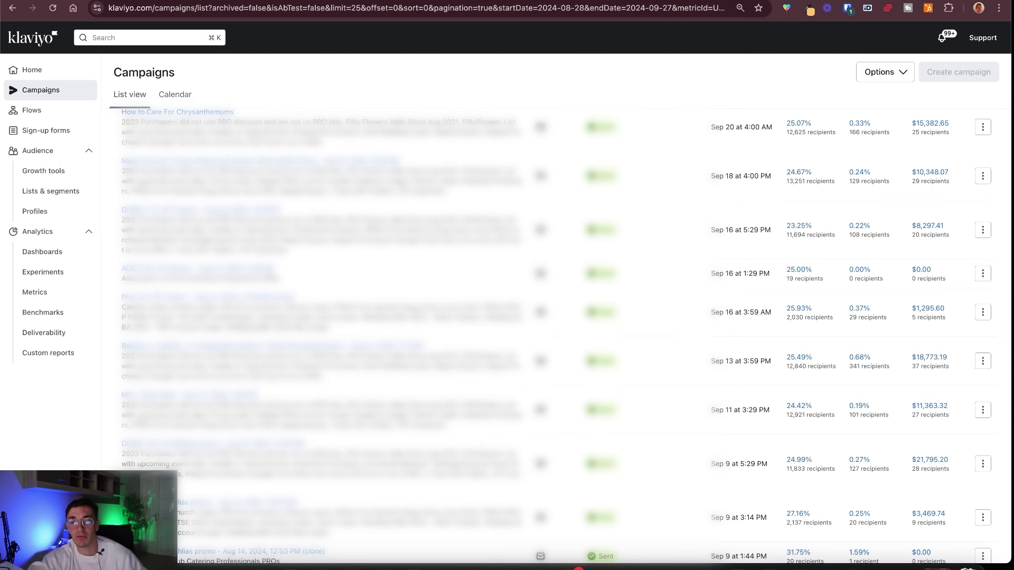
- Select the checklist item on one sales event per month and examine Klaviyo's sent campaigns for a built-up structure of 3-5 related emails
{"action": "key", "text": "ctrl+Tab"}
{"action": "left_click", "coordinate": [121, 236]}
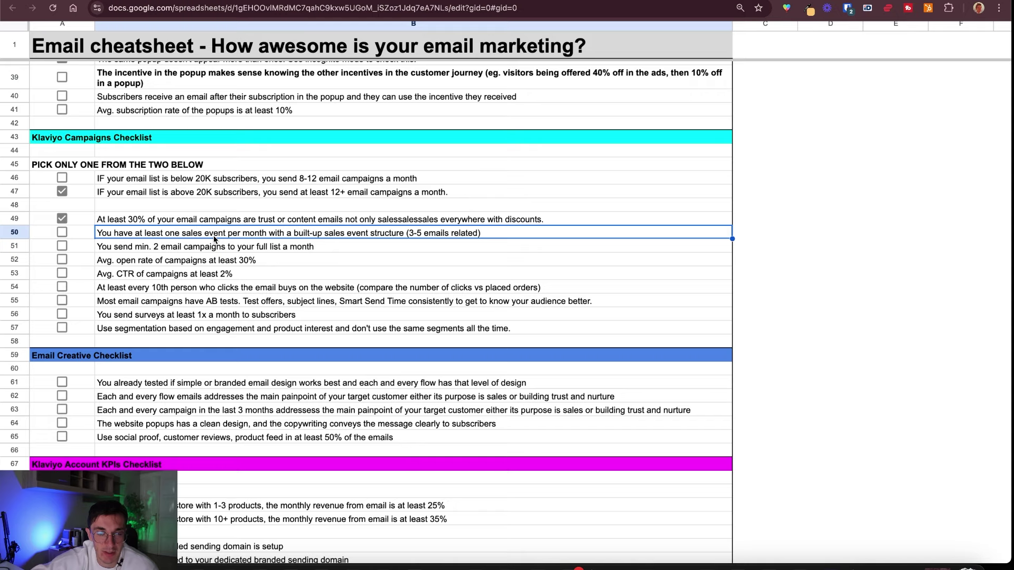
{"action": "key", "text": "ctrl+shift+Tab"}
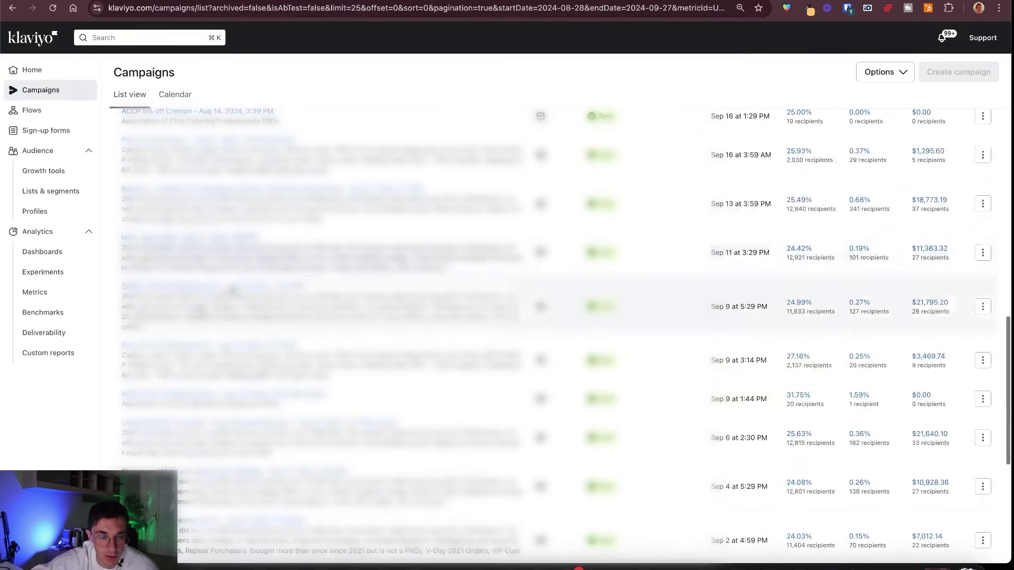
{"action": "scroll", "coordinate": [527, 317], "scroll_direction": "down", "scroll_amount": 5}
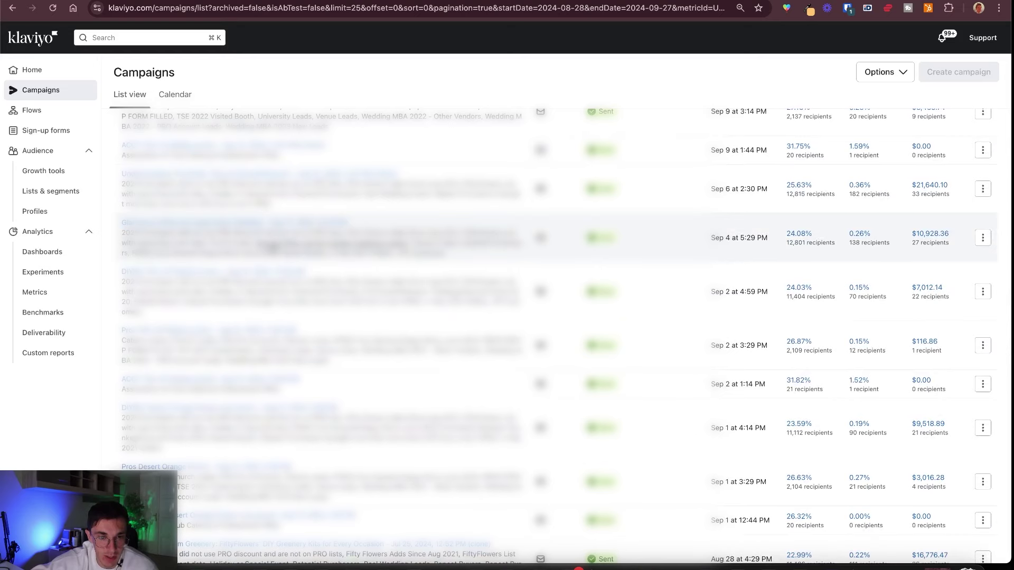
{"action": "mouse_move", "coordinate": [227, 287]}
{"action": "scroll", "coordinate": [227, 287], "scroll_direction": "down", "scroll_amount": 1}
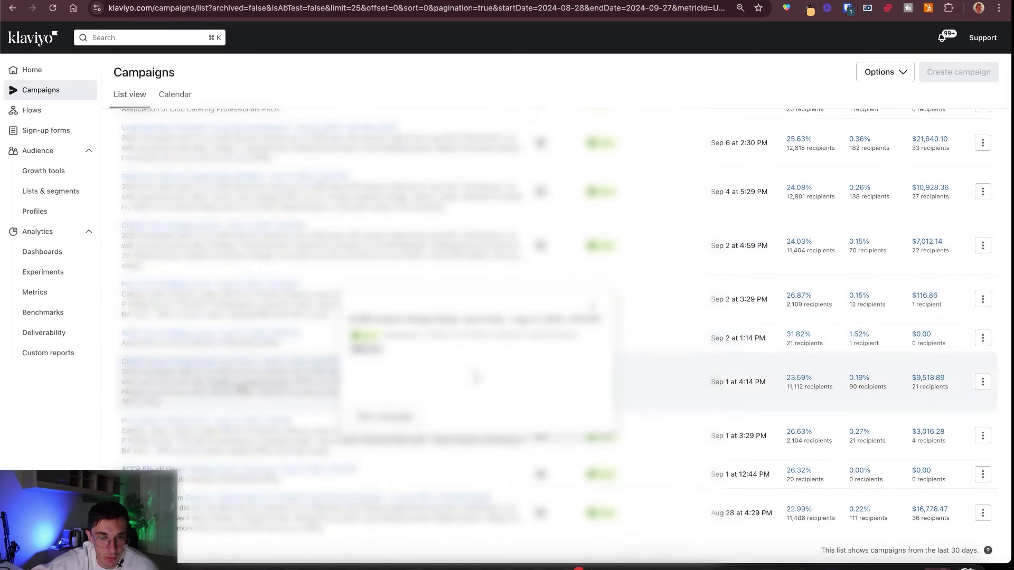
{"action": "mouse_move", "coordinate": [242, 388]}
{"action": "scroll", "coordinate": [530, 237], "scroll_direction": "up", "scroll_amount": 6}
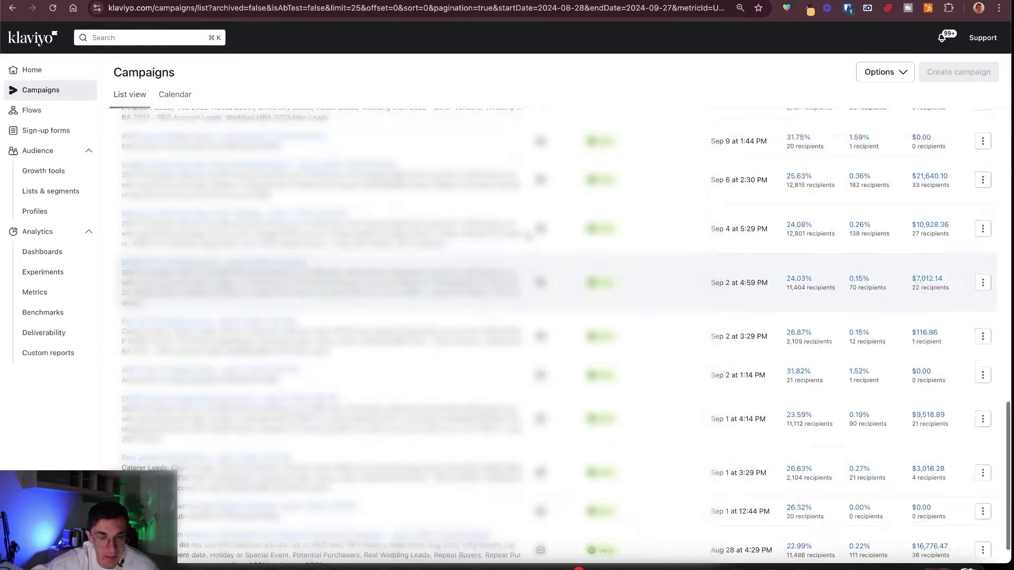
{"action": "scroll", "coordinate": [527, 238], "scroll_direction": "up", "scroll_amount": 10}
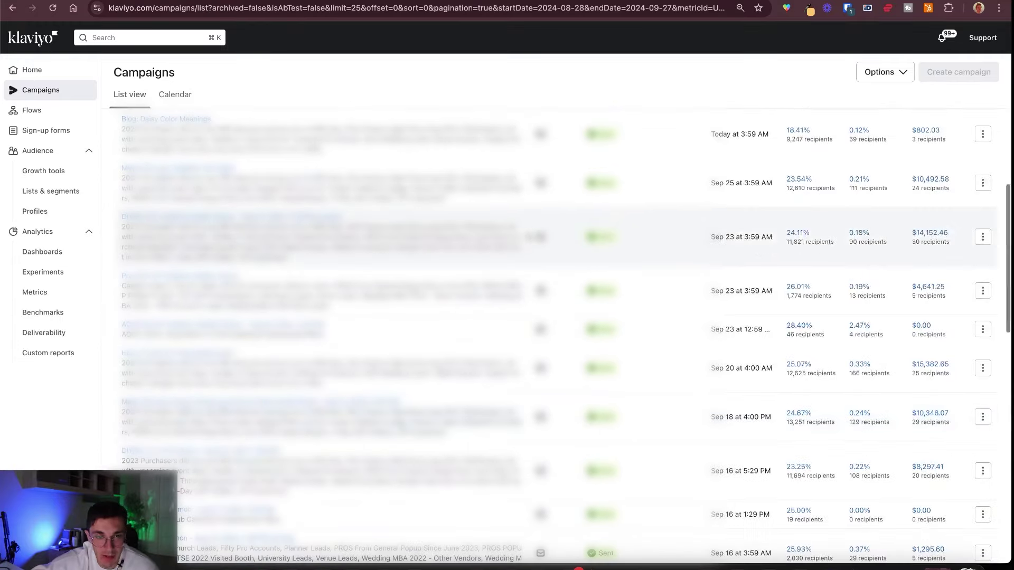
{"action": "scroll", "coordinate": [529, 237], "scroll_direction": "down", "scroll_amount": 10}
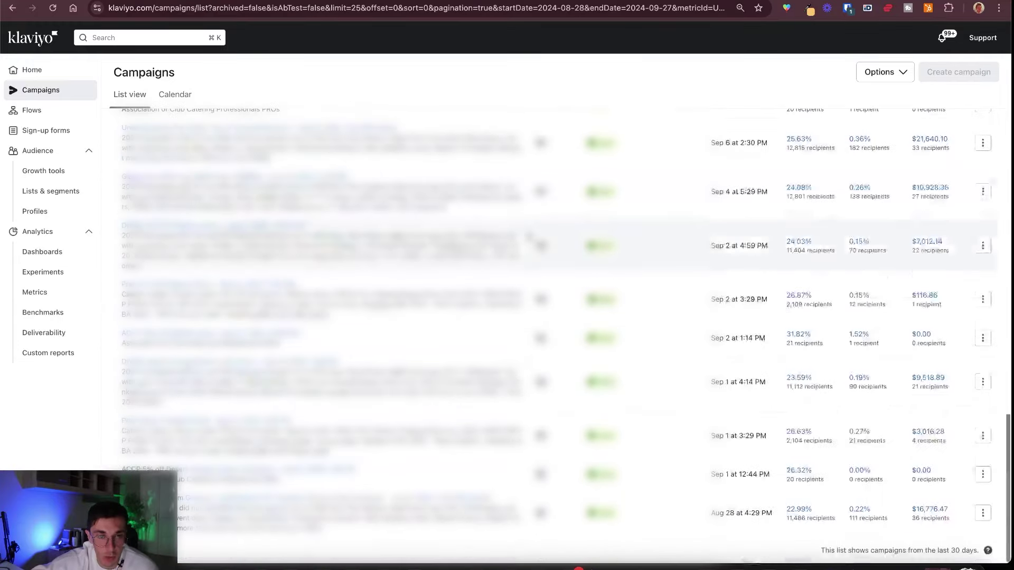
{"action": "scroll", "coordinate": [529, 237], "scroll_direction": "up", "scroll_amount": 8}
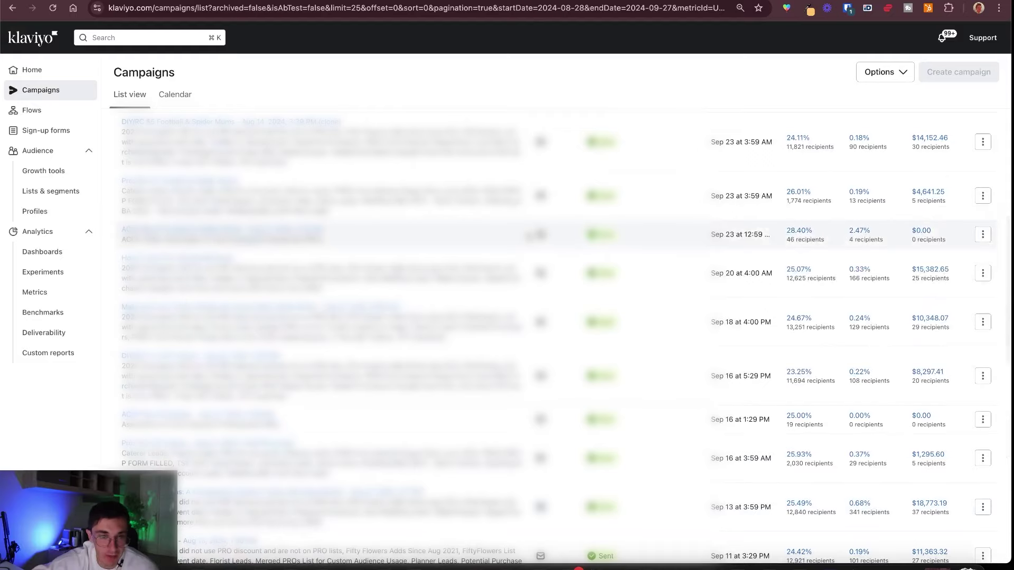
{"action": "scroll", "coordinate": [529, 237], "scroll_direction": "down", "scroll_amount": 10}
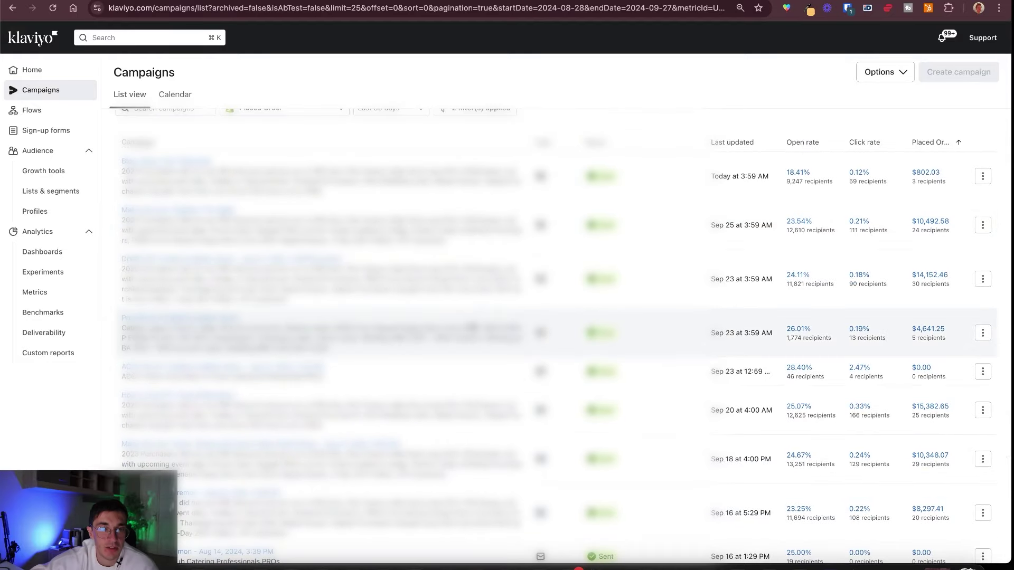
{"action": "scroll", "coordinate": [529, 237], "scroll_direction": "down", "scroll_amount": 4}
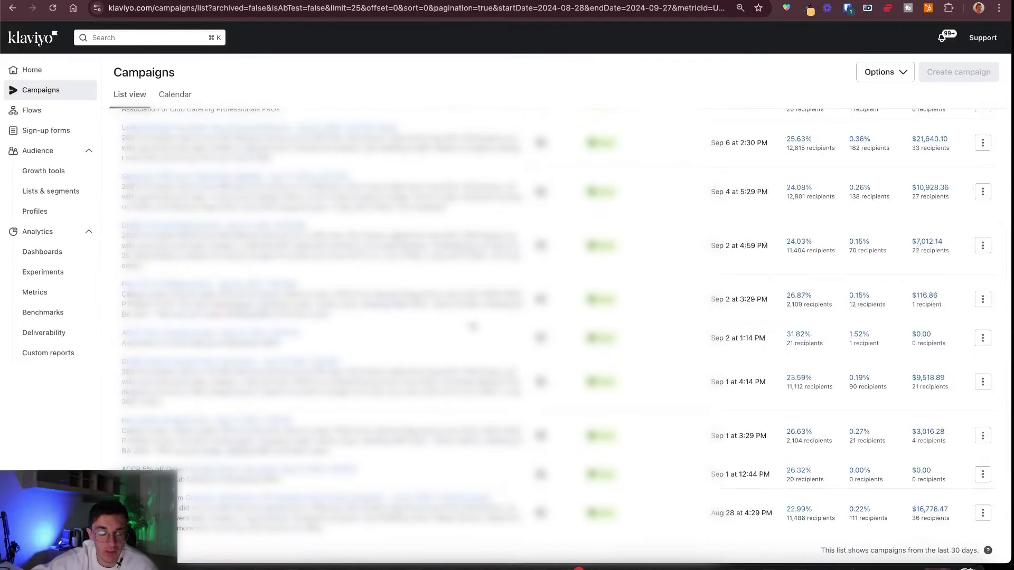
{"action": "key", "text": "ctrl+Tab"}
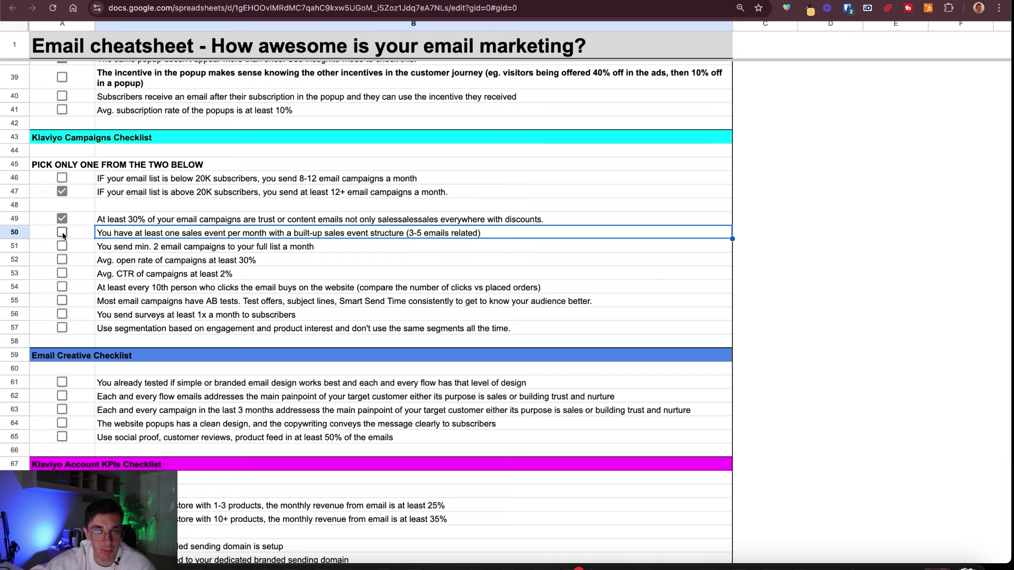
- Select the item on min. 2 campaigns to the full list a month and compare the recipient numbers of Klaviyo's sent campaigns
{"action": "left_click", "coordinate": [137, 248]}
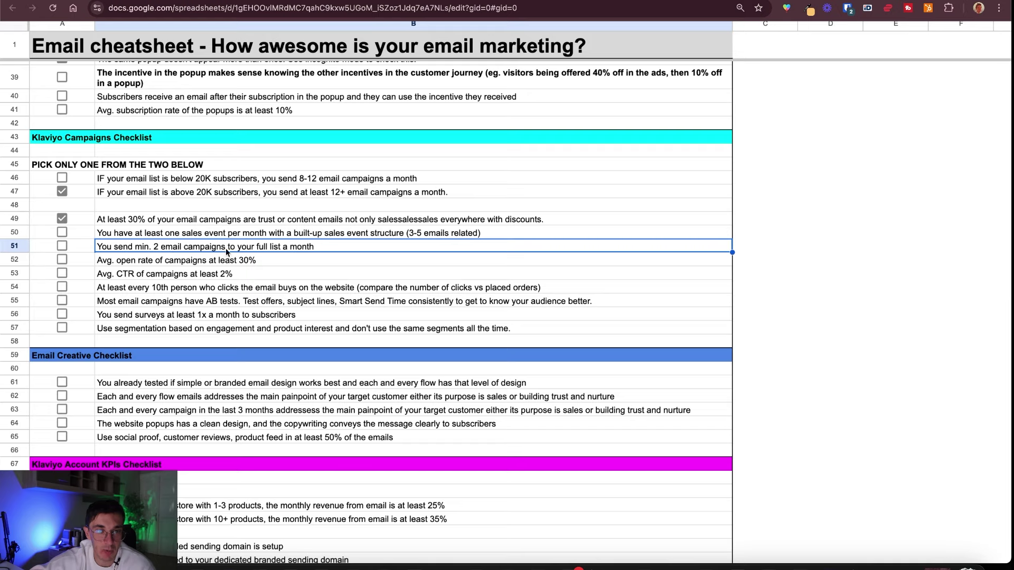
{"action": "key", "text": "ctrl+Tab"}
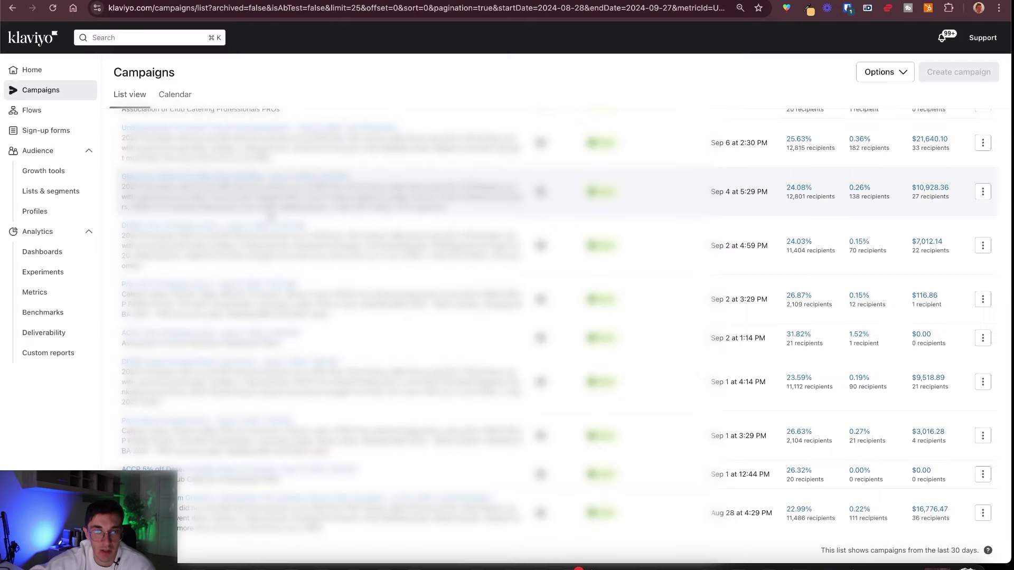
{"action": "scroll", "coordinate": [724, 229], "scroll_direction": "up", "scroll_amount": 15}
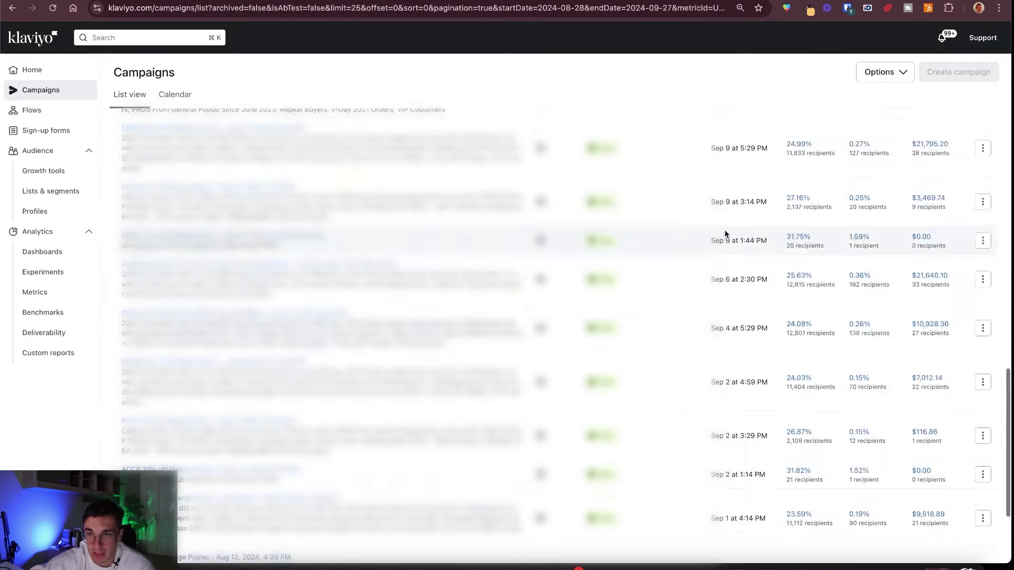
{"action": "scroll", "coordinate": [724, 230], "scroll_direction": "down", "scroll_amount": 5}
{"action": "scroll", "coordinate": [836, 219], "scroll_direction": "down", "scroll_amount": 10}
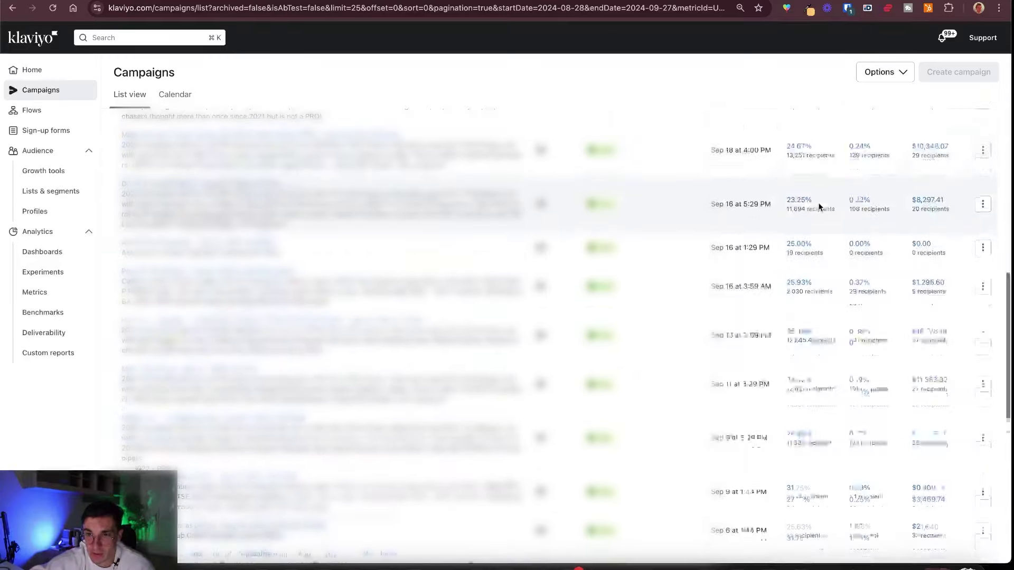
{"action": "scroll", "coordinate": [819, 203], "scroll_direction": "down", "scroll_amount": 4}
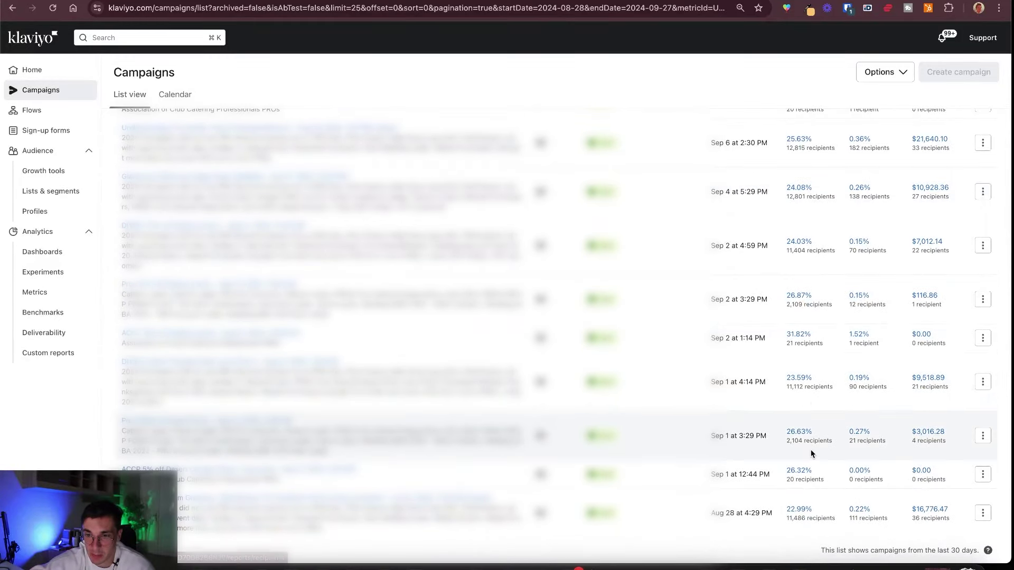
{"action": "scroll", "coordinate": [810, 449], "scroll_direction": "up", "scroll_amount": 15}
{"action": "key", "text": "ctrl+Tab"}
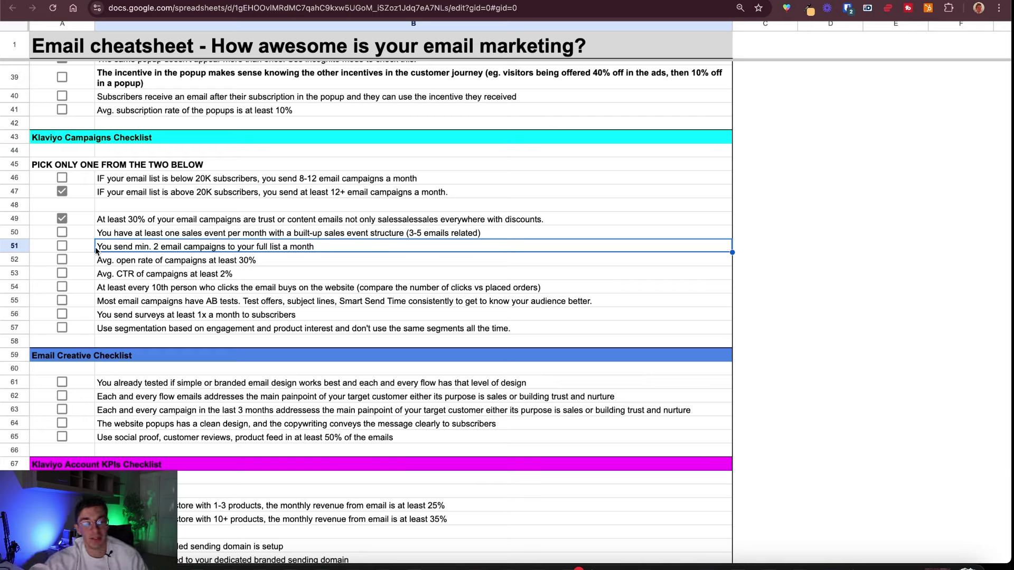
- Check Klaviyo's sent campaigns against the checklist items on a 30% average open rate and a 2% average CTR
{"action": "left_click", "coordinate": [111, 264]}
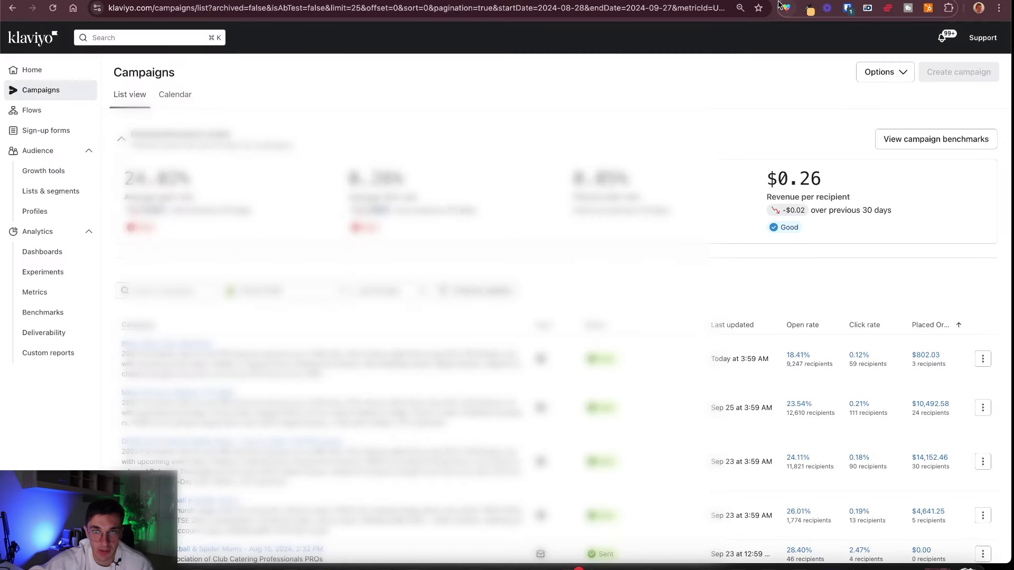
{"action": "scroll", "coordinate": [803, 405], "scroll_direction": "down", "scroll_amount": 15}
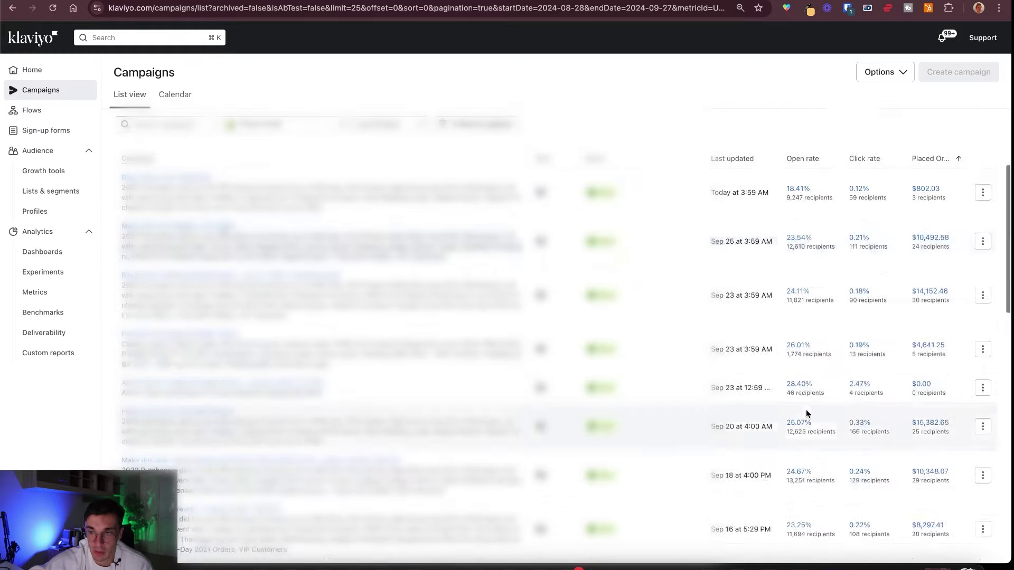
{"action": "scroll", "coordinate": [862, 288], "scroll_direction": "up", "scroll_amount": 15}
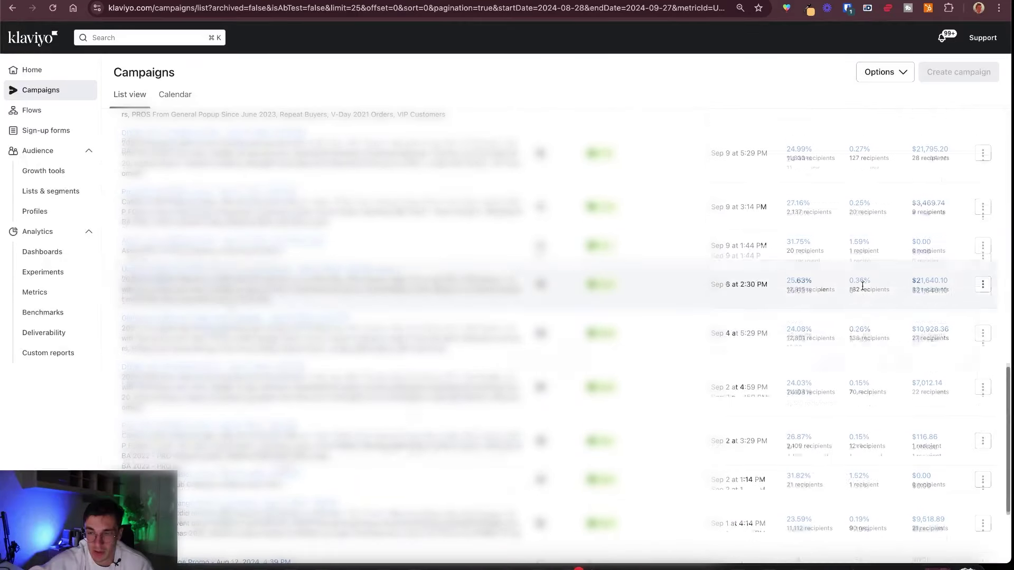
{"action": "key", "text": "ctrl+Tab"}
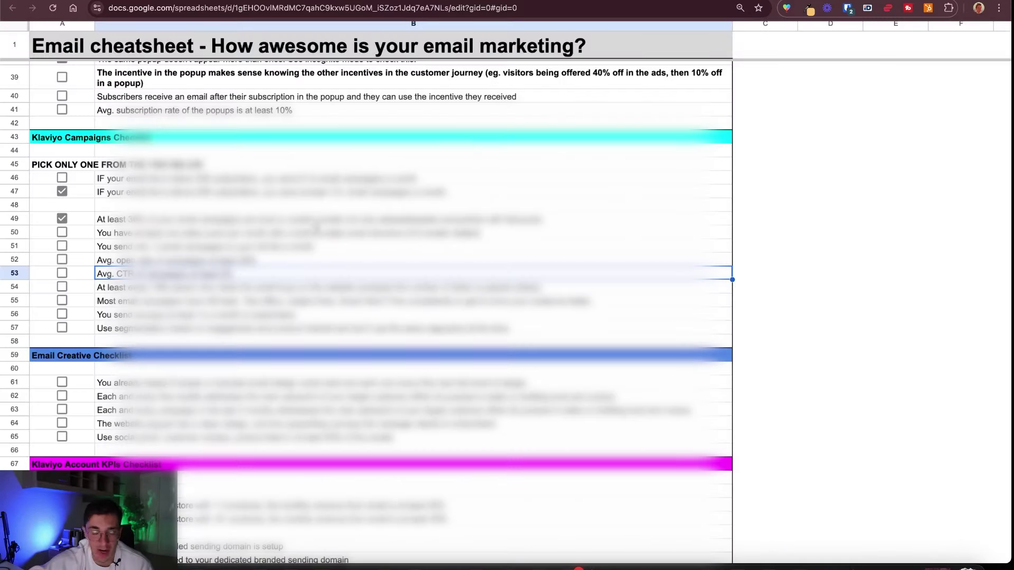
- Compare clicks with placed orders in Klaviyo's campaigns and tick the item on at least every 10th person who clicks buying
{"action": "left_click", "coordinate": [132, 292]}
{"action": "left_click", "coordinate": [85, 288]}
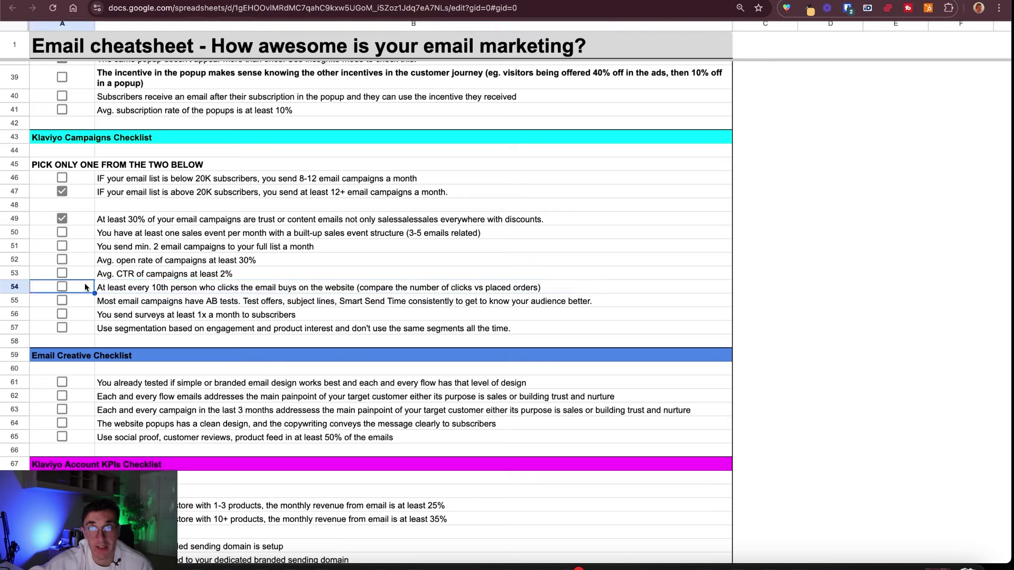
{"action": "left_click", "coordinate": [121, 288]}
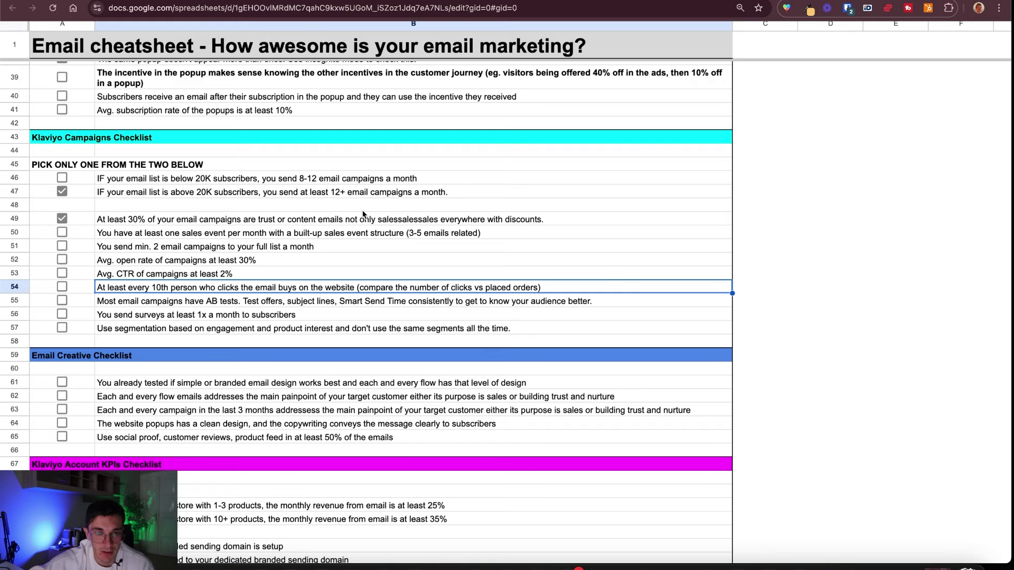
{"action": "key", "text": "ctrl+Tab"}
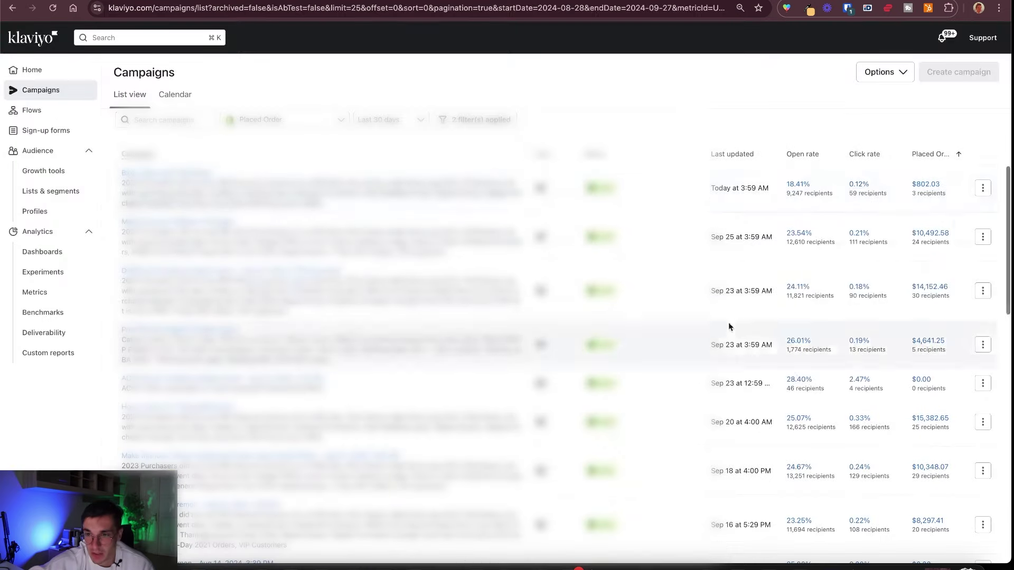
{"action": "scroll", "coordinate": [881, 193], "scroll_direction": "down", "scroll_amount": 2}
{"action": "scroll", "coordinate": [893, 220], "scroll_direction": "down", "scroll_amount": 5}
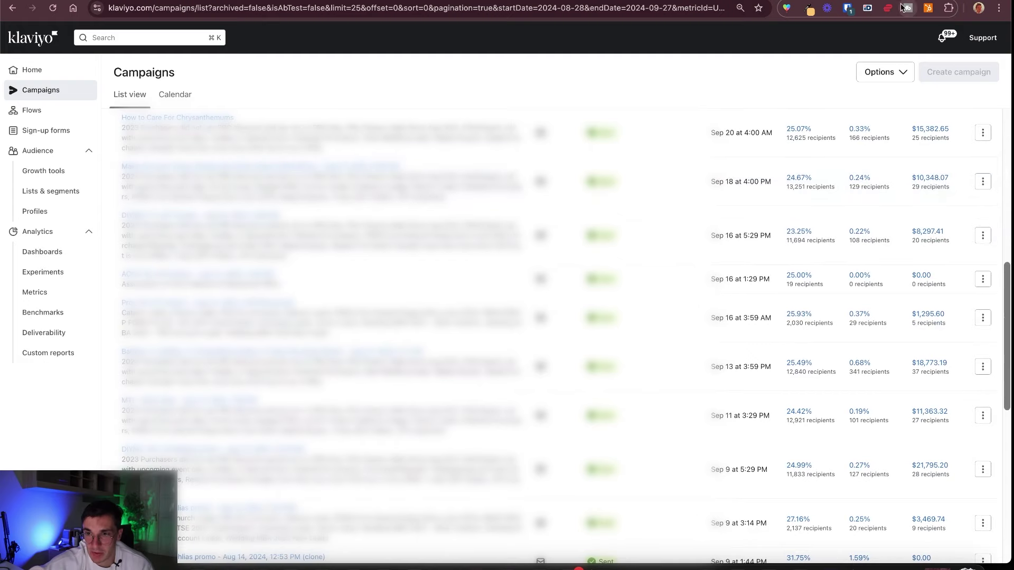
{"action": "key", "text": "ctrl+shift+Tab"}
{"action": "key", "text": "space"}
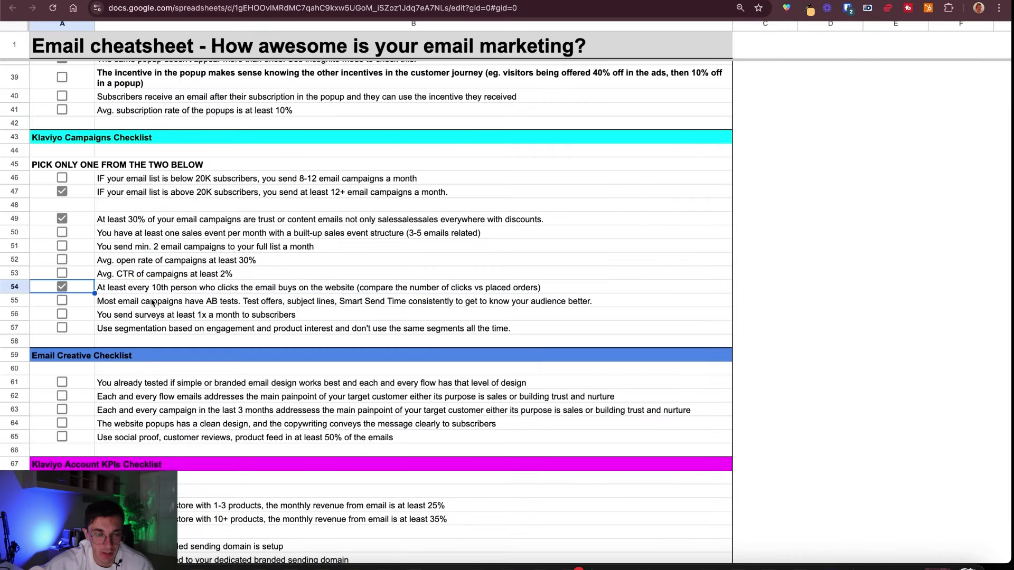
- Select the checklist item on most campaigns having AB tests and look through Klaviyo's sent campaigns for tests
{"action": "left_click", "coordinate": [153, 302]}
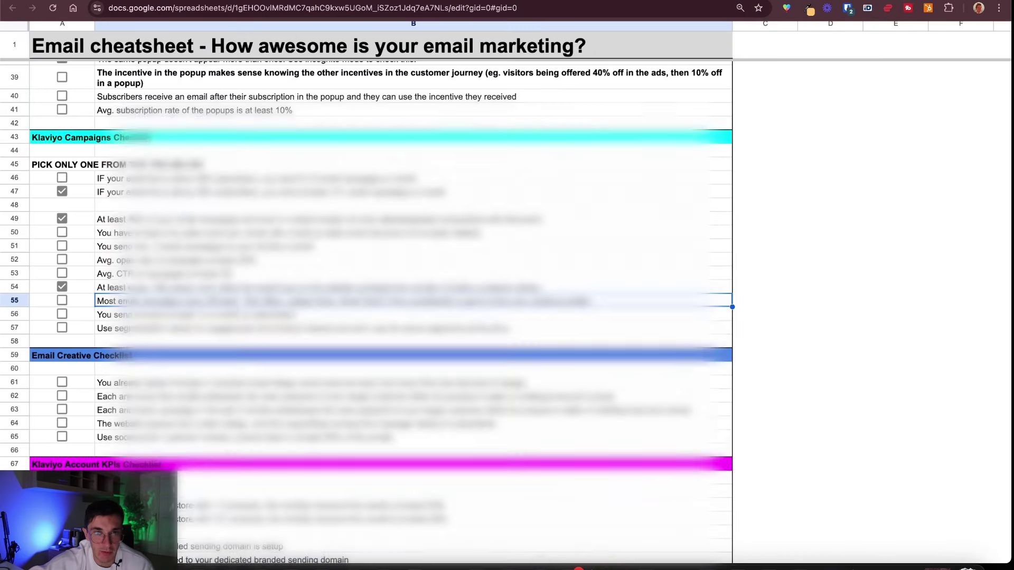
{"action": "left_click", "coordinate": [327, 1]}
{"action": "scroll", "coordinate": [614, 260], "scroll_direction": "down", "scroll_amount": 8}
{"action": "scroll", "coordinate": [614, 261], "scroll_direction": "up", "scroll_amount": 14}
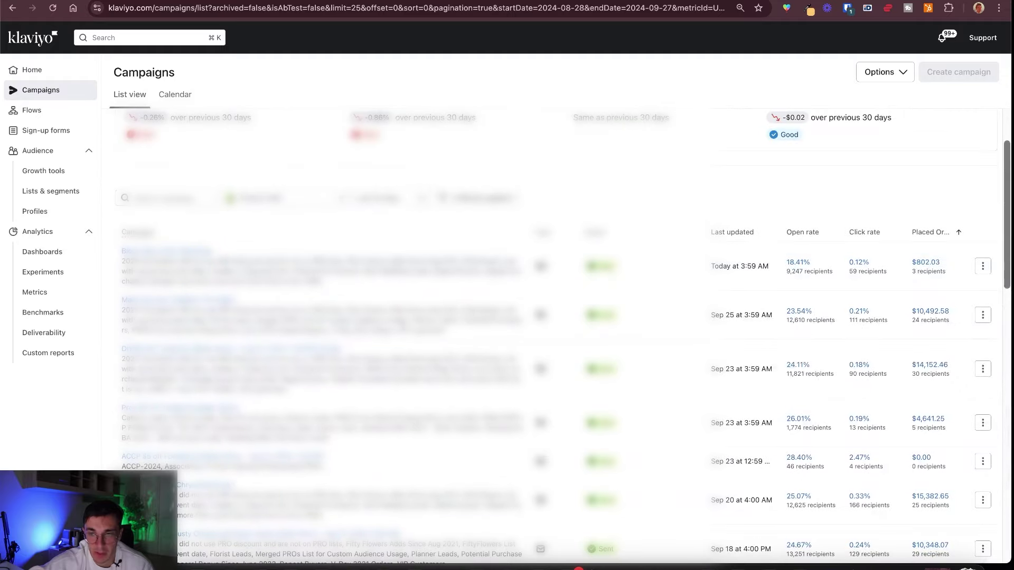
{"action": "key", "text": "ctrl+shift+Tab"}
- Select the checklist item on sending surveys at least 1x a month and look through Klaviyo's sent campaigns for surveys
{"action": "left_click", "coordinate": [129, 316]}
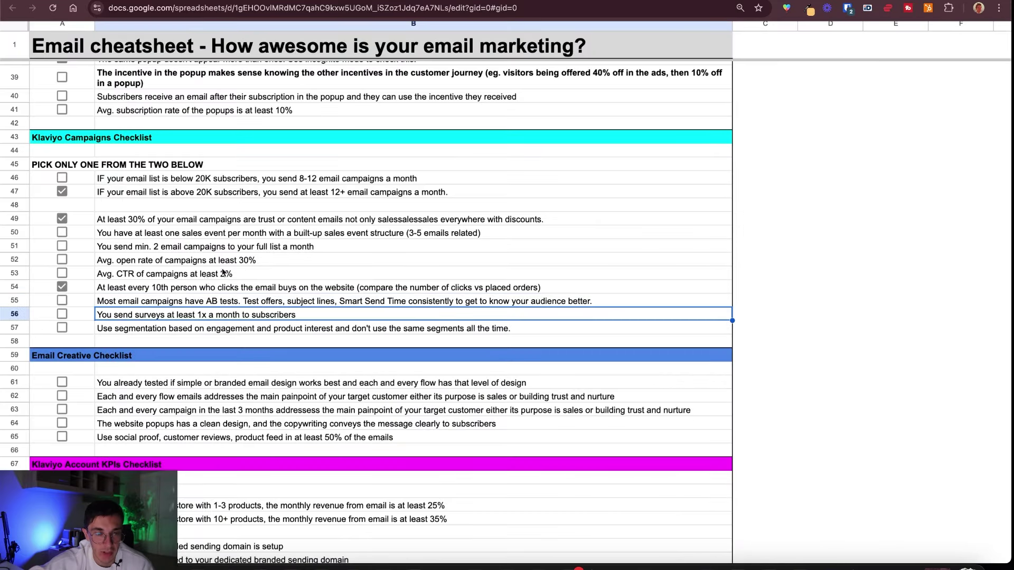
{"action": "scroll", "coordinate": [222, 272], "scroll_direction": "down", "scroll_amount": 3}
{"action": "key", "text": "ctrl+Tab"}
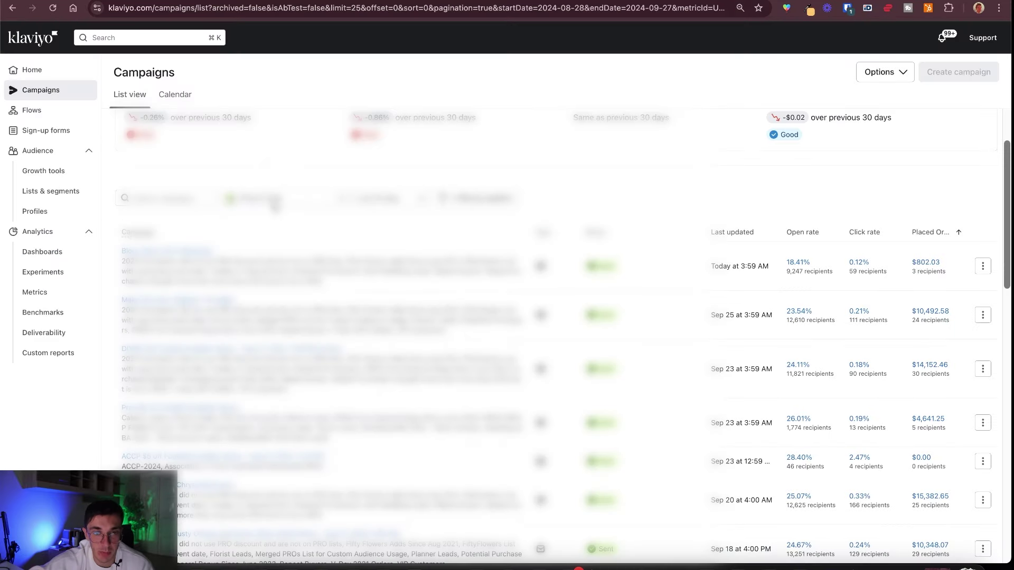
{"action": "scroll", "coordinate": [273, 205], "scroll_direction": "down", "scroll_amount": 6}
{"action": "scroll", "coordinate": [274, 204], "scroll_direction": "down", "scroll_amount": 6}
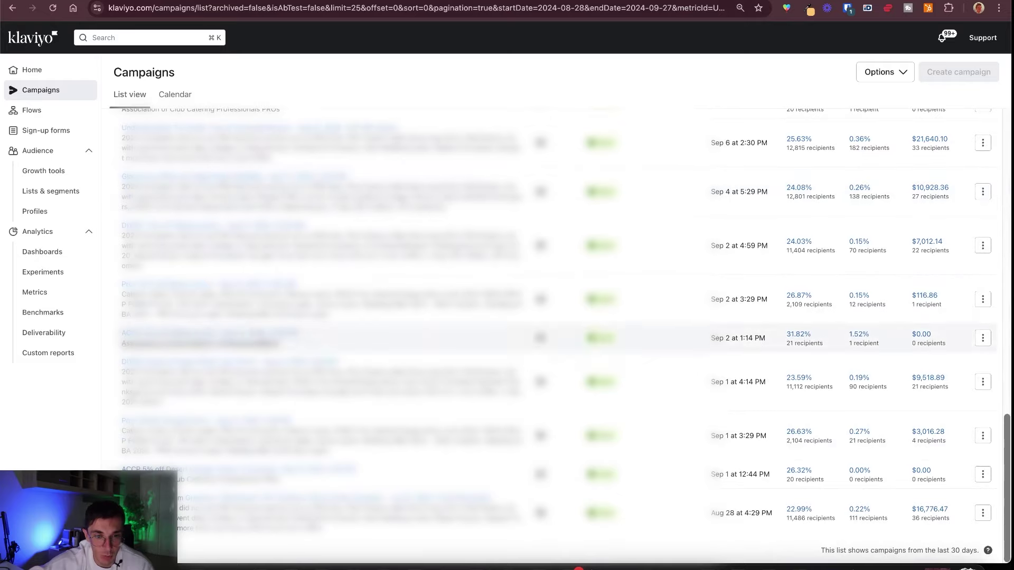
{"action": "scroll", "coordinate": [539, 370], "scroll_direction": "up", "scroll_amount": 12}
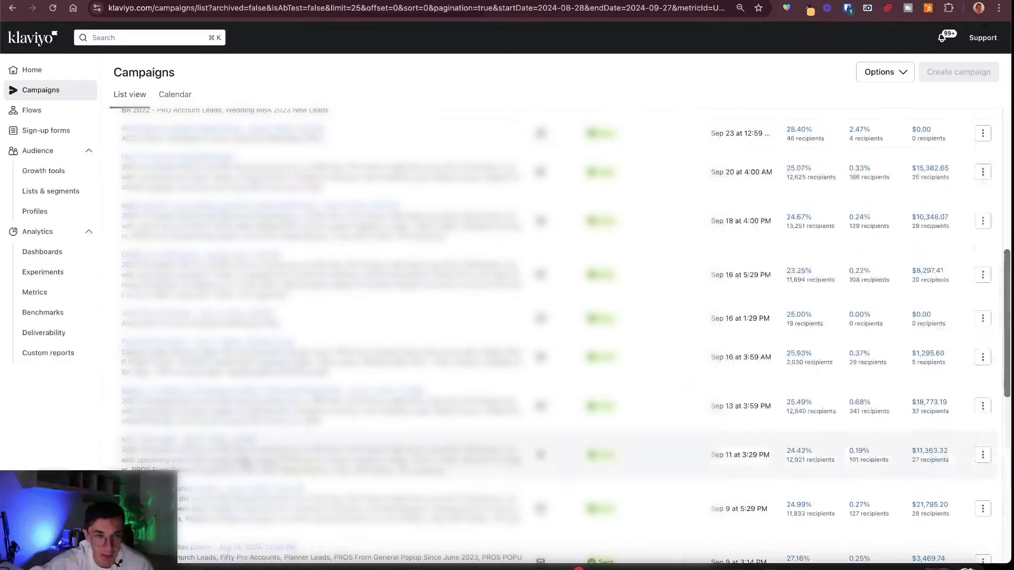
{"action": "key", "text": "ctrl+shift+Tab"}
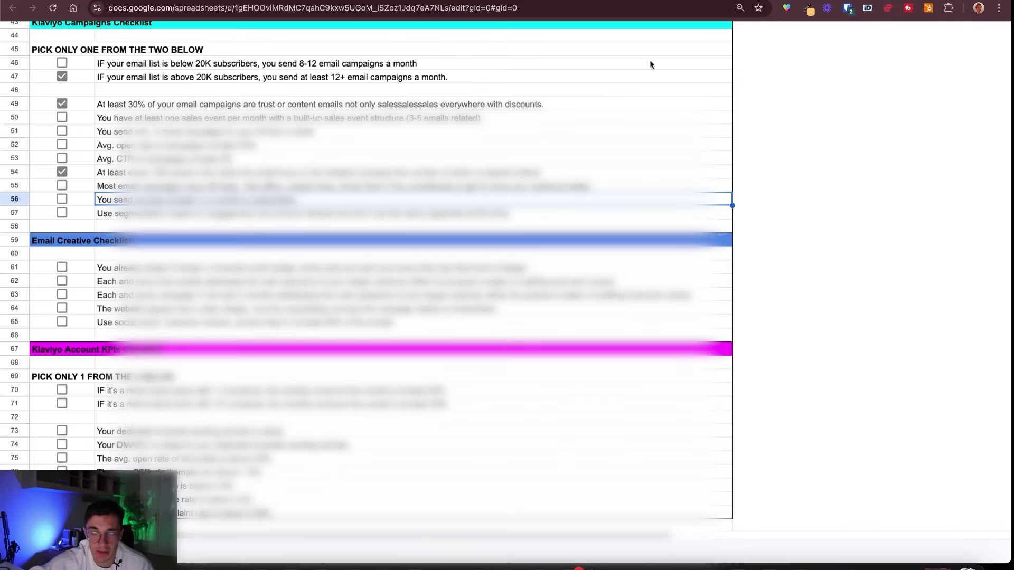
- Compare the segments used in Klaviyo's sent campaigns and tick the item on segmentation based on engagement and product interest
{"action": "left_click", "coordinate": [172, 214]}
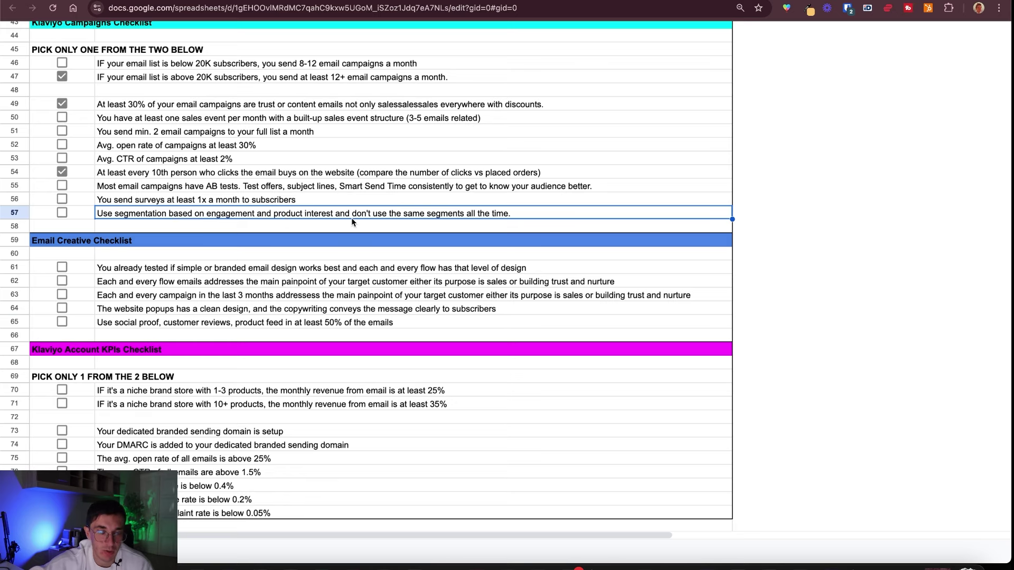
{"action": "key", "text": "ctrl+Tab"}
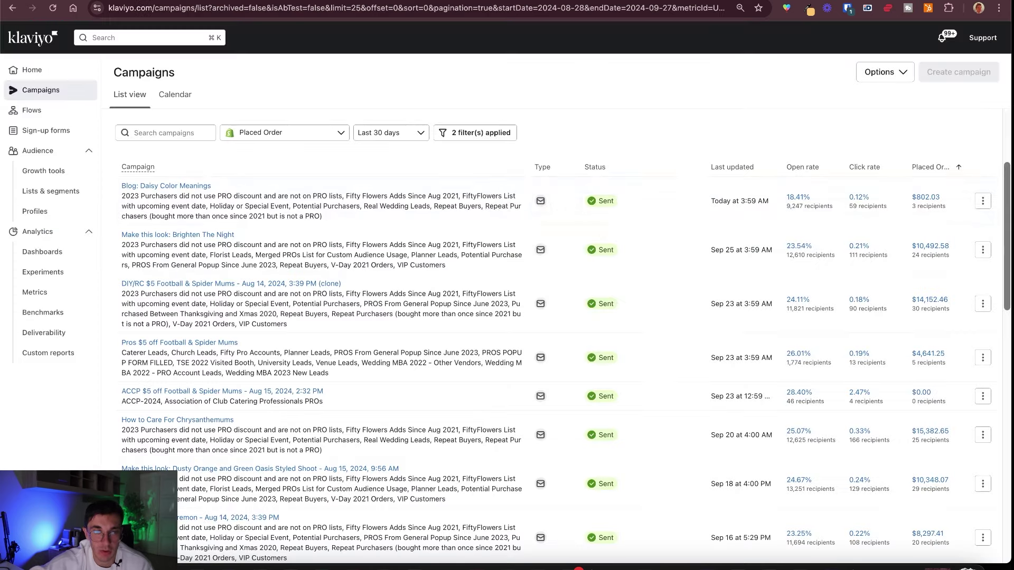
{"action": "scroll", "coordinate": [251, 201], "scroll_direction": "down", "scroll_amount": 3}
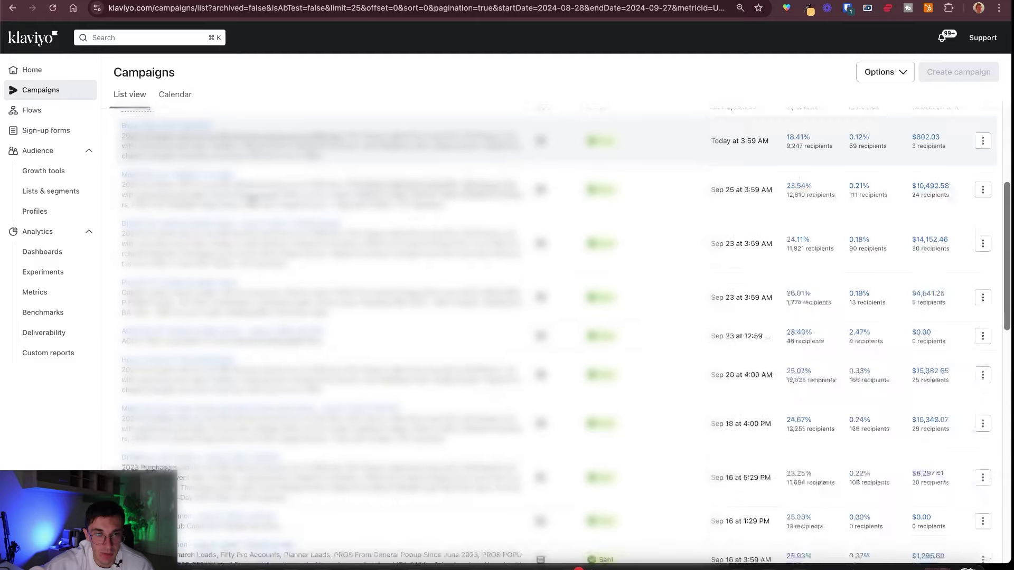
{"action": "mouse_move", "coordinate": [248, 243]}
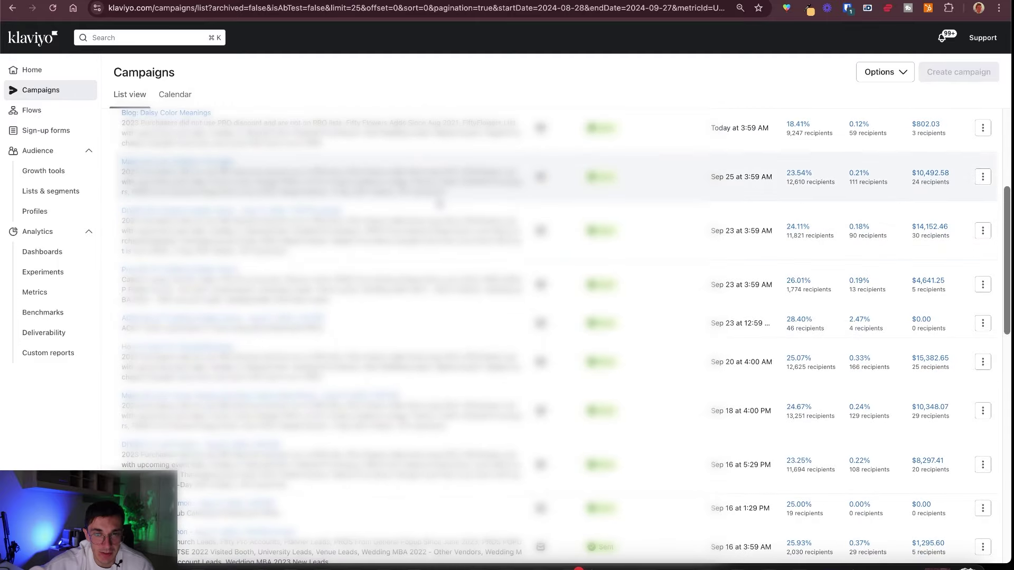
{"action": "scroll", "coordinate": [309, 237], "scroll_direction": "down", "scroll_amount": 3}
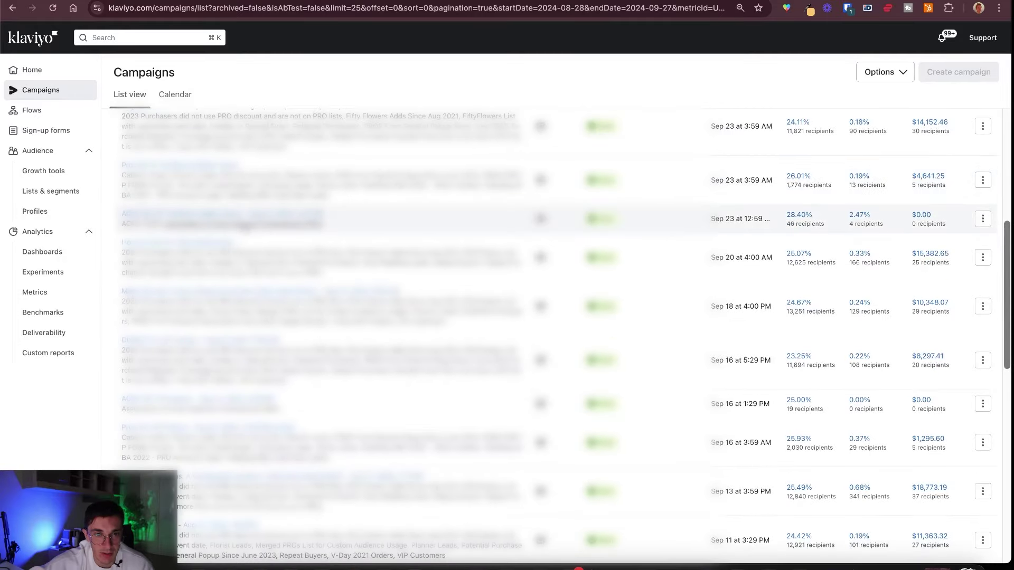
{"action": "scroll", "coordinate": [297, 312], "scroll_direction": "down", "scroll_amount": 5}
{"action": "scroll", "coordinate": [297, 311], "scroll_direction": "down", "scroll_amount": 2}
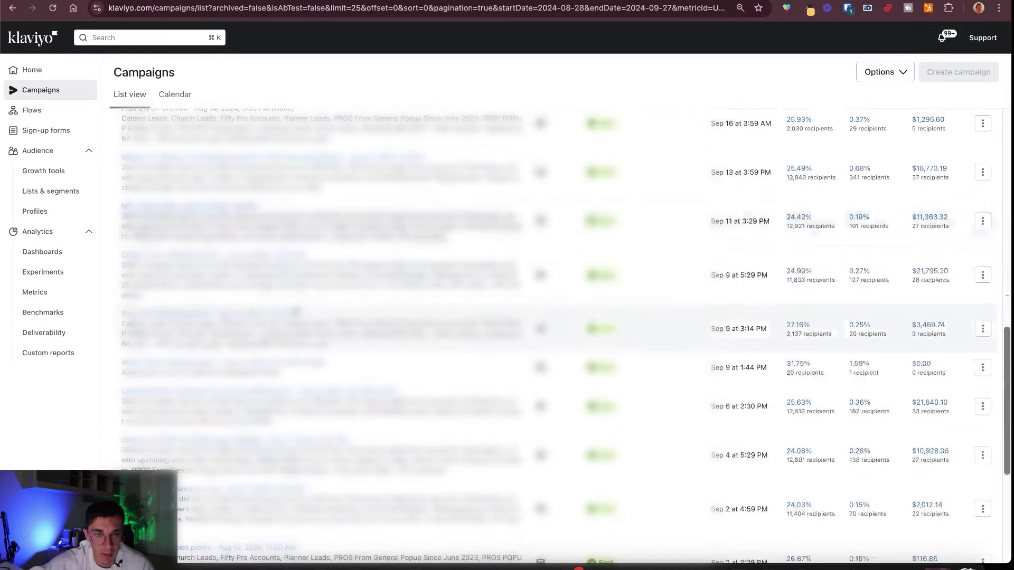
{"action": "key", "text": "ctrl+Tab"}
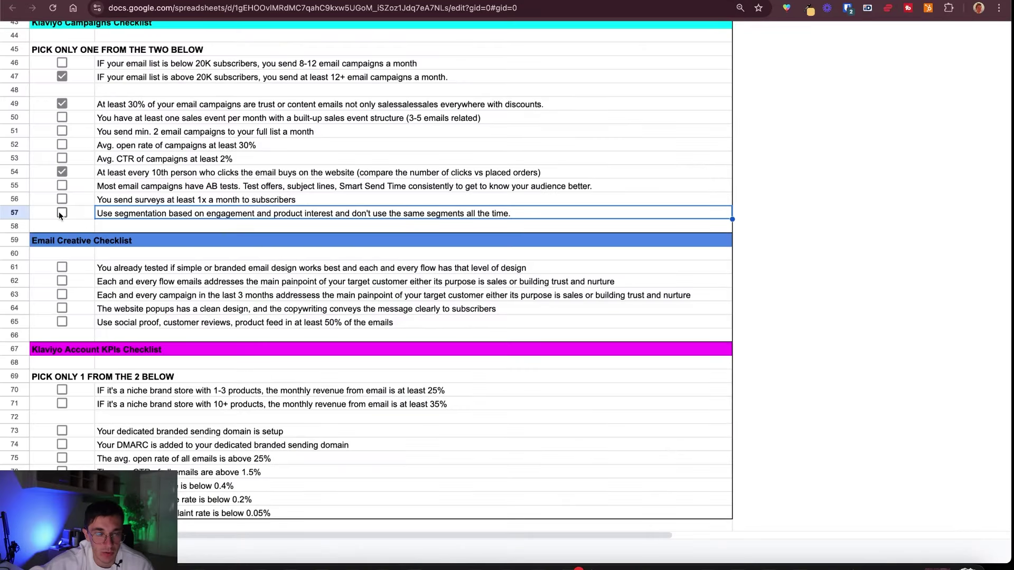
{"action": "left_click", "coordinate": [59, 211]}
- Review the Email Creative Checklist and tick the item on flow emails addressing the main painpoint of the target customer
{"action": "scroll", "coordinate": [170, 252], "scroll_direction": "up", "scroll_amount": 5}
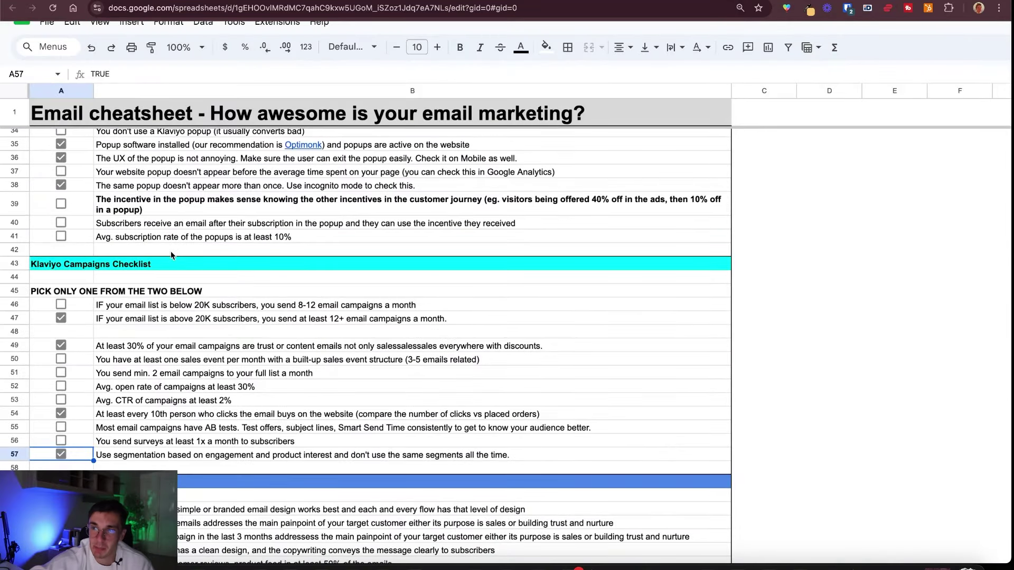
{"action": "scroll", "coordinate": [170, 252], "scroll_direction": "up", "scroll_amount": 10}
{"action": "scroll", "coordinate": [170, 252], "scroll_direction": "down", "scroll_amount": 15}
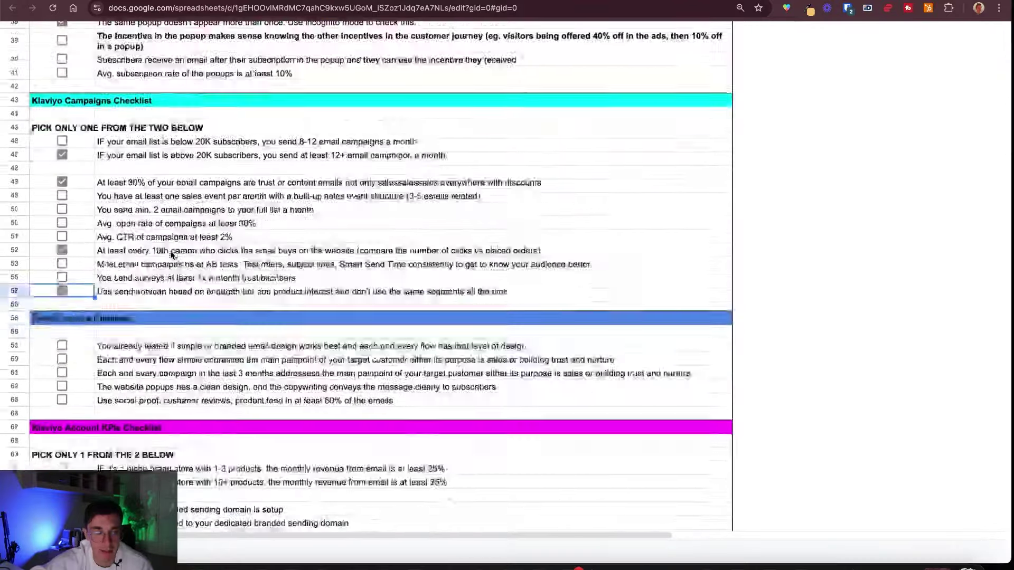
{"action": "scroll", "coordinate": [171, 255], "scroll_direction": "down", "scroll_amount": 5}
{"action": "scroll", "coordinate": [170, 255], "scroll_direction": "up", "scroll_amount": 6}
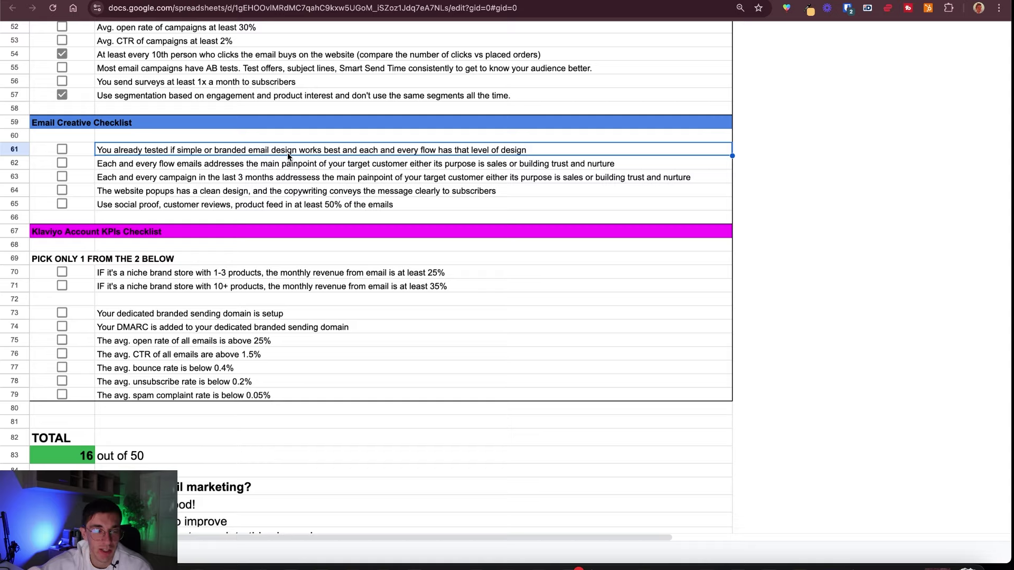
{"action": "left_click", "coordinate": [273, 163]}
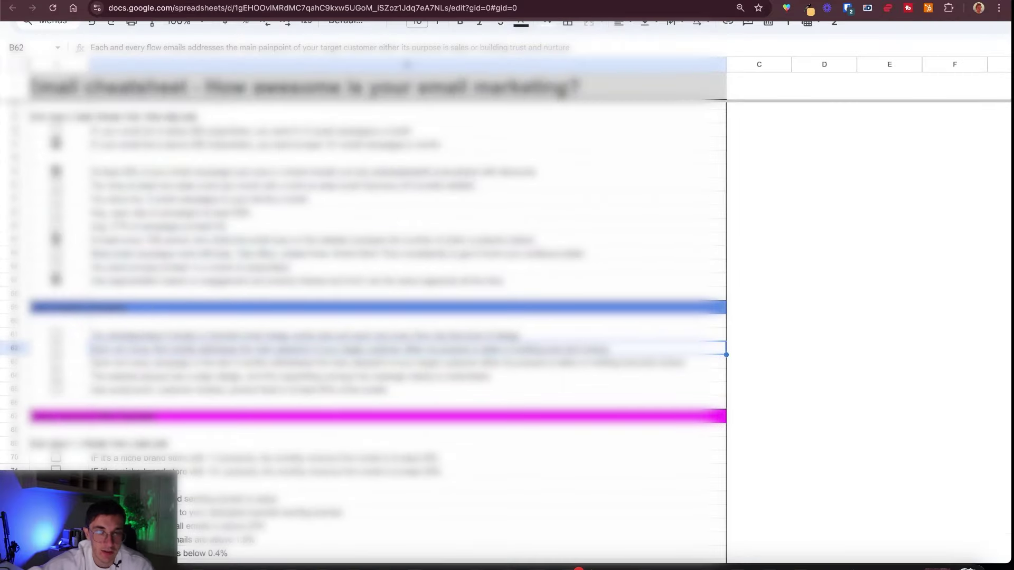
{"action": "left_click", "coordinate": [57, 350]}
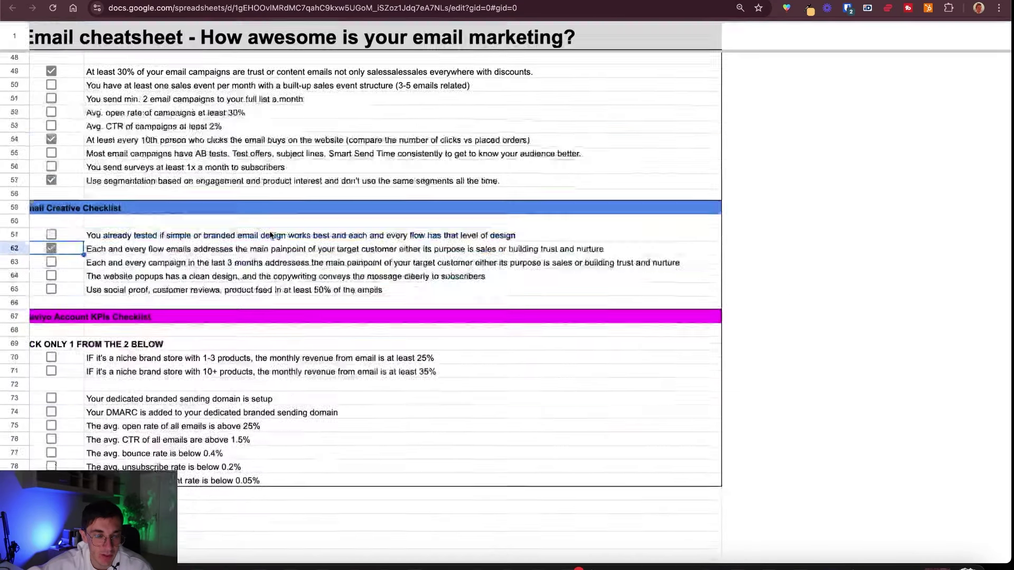
- Check Klaviyo's sign-up form with the 0.7% submit rate against the popup design item and select the item on social proof
{"action": "left_click", "coordinate": [227, 377]}
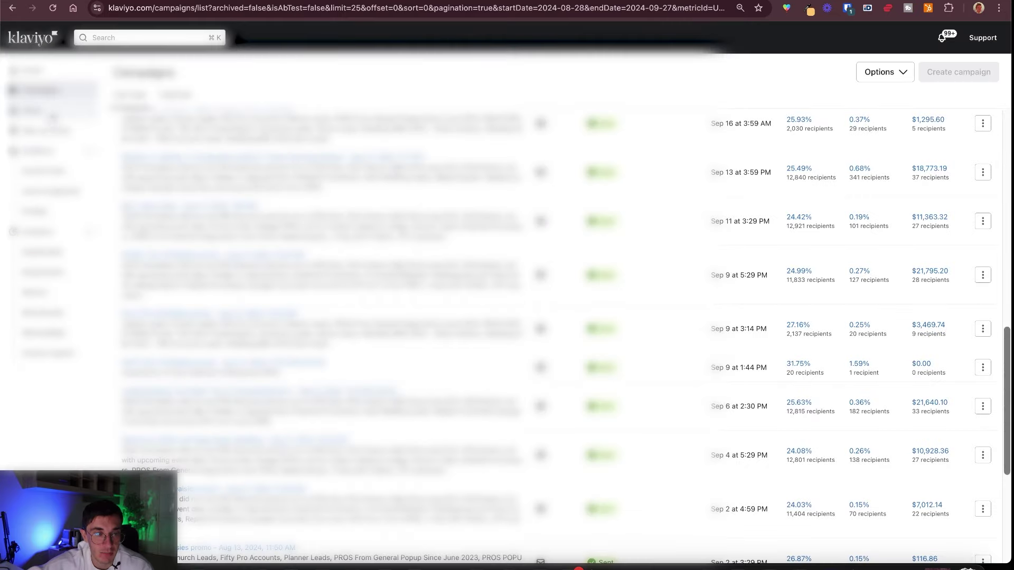
{"action": "left_click", "coordinate": [48, 130]}
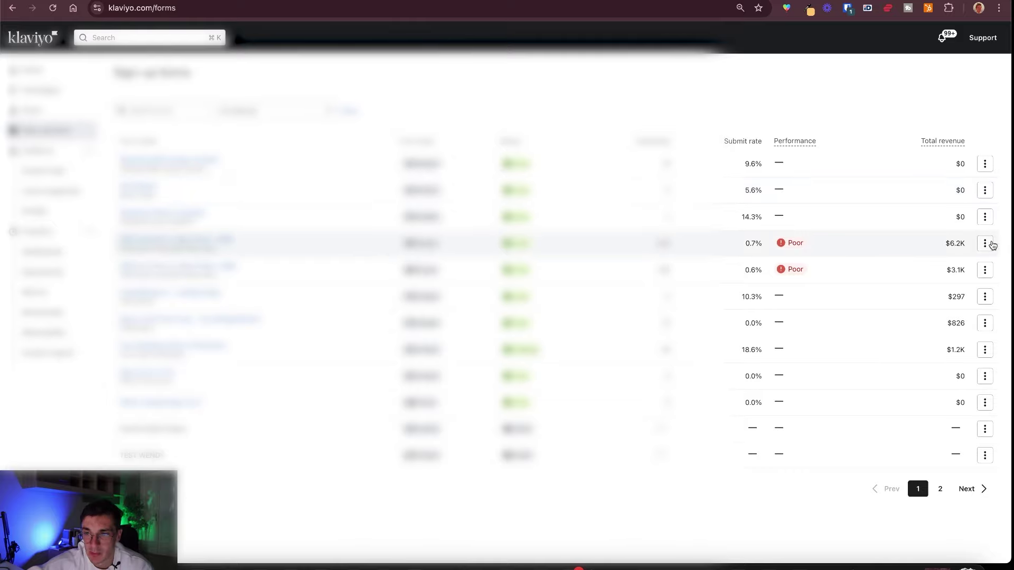
{"action": "left_click", "coordinate": [985, 243]}
{"action": "left_click", "coordinate": [958, 264]}
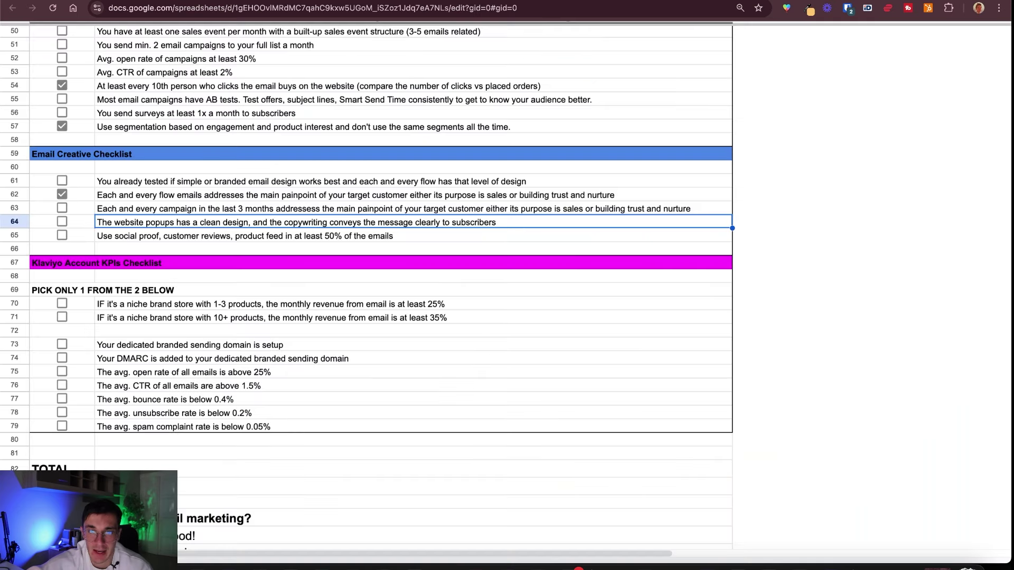
{"action": "key", "text": "ctrl+Tab"}
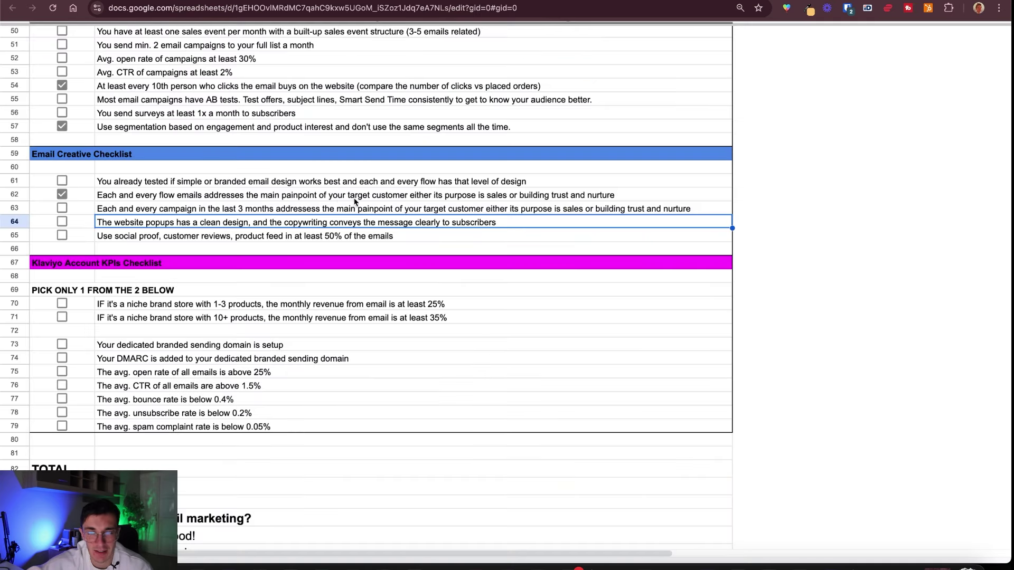
{"action": "left_click", "coordinate": [188, 239]}
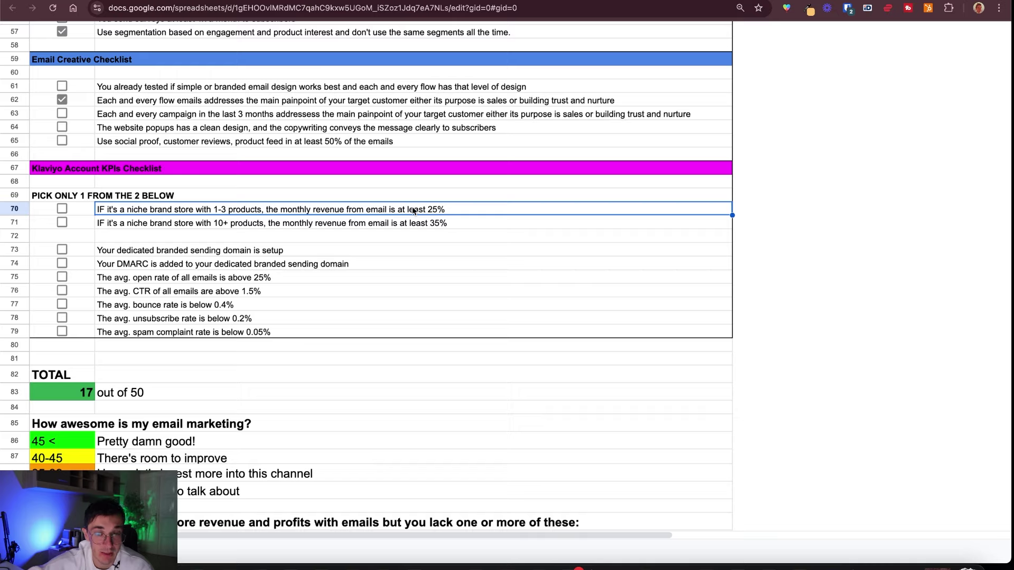
- Select the KPI item on at least 35% monthly email revenue for stores with 10+ products and look over the checklist
{"action": "left_click", "coordinate": [259, 226]}
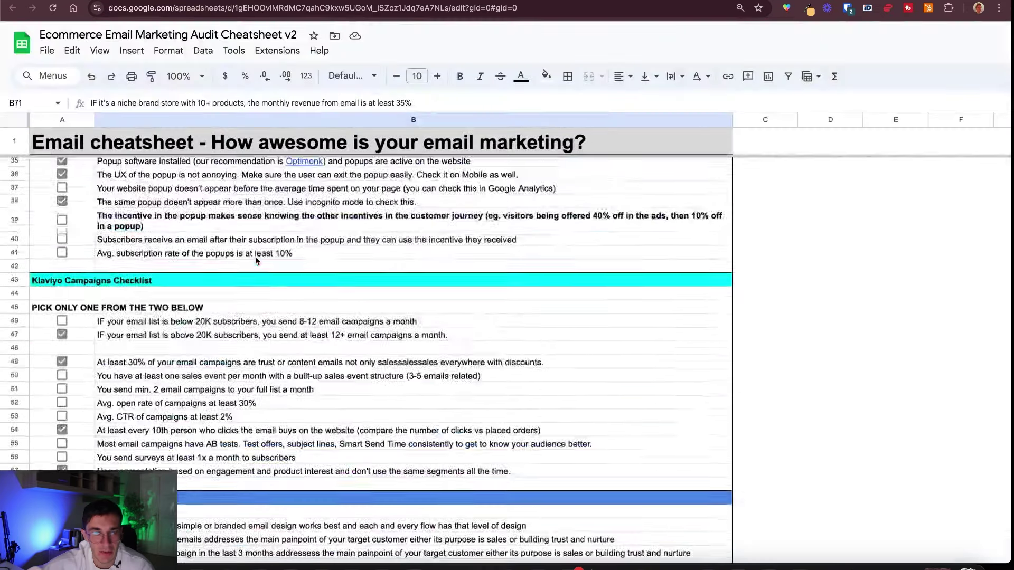
{"action": "scroll", "coordinate": [256, 261], "scroll_direction": "up", "scroll_amount": 6}
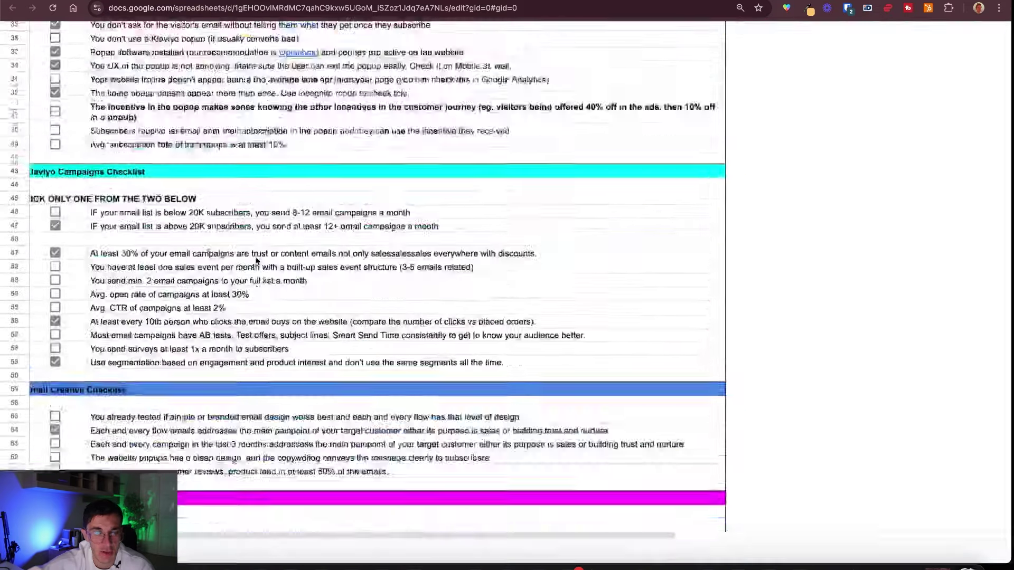
{"action": "scroll", "coordinate": [300, 52], "scroll_direction": "down", "scroll_amount": 5}
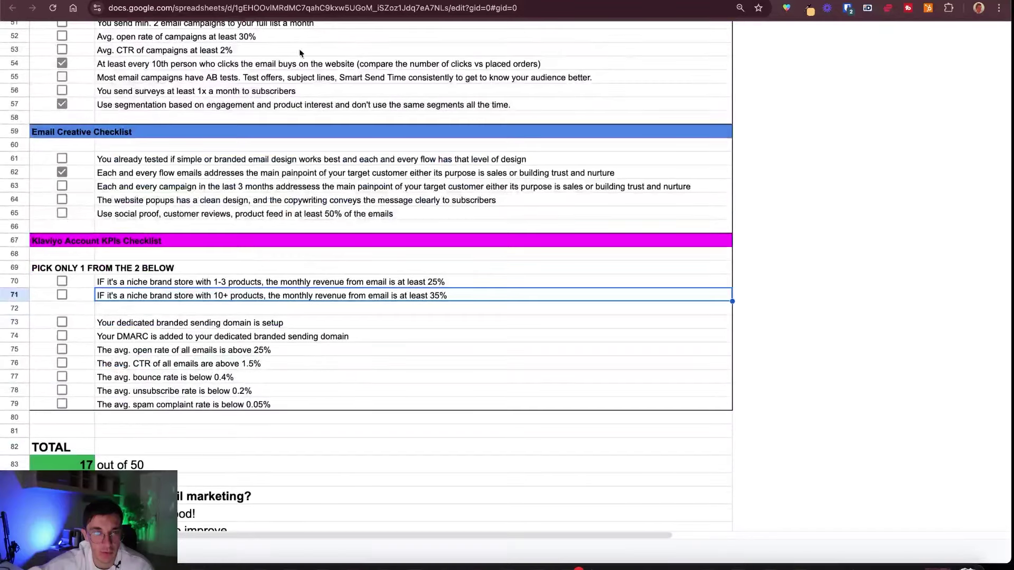
{"action": "scroll", "coordinate": [186, 267], "scroll_direction": "down", "scroll_amount": 2}
- Look over Klaviyo's home dashboard and tick the items on the dedicated branded sending domain and its DMARC
{"action": "left_click", "coordinate": [185, 266]}
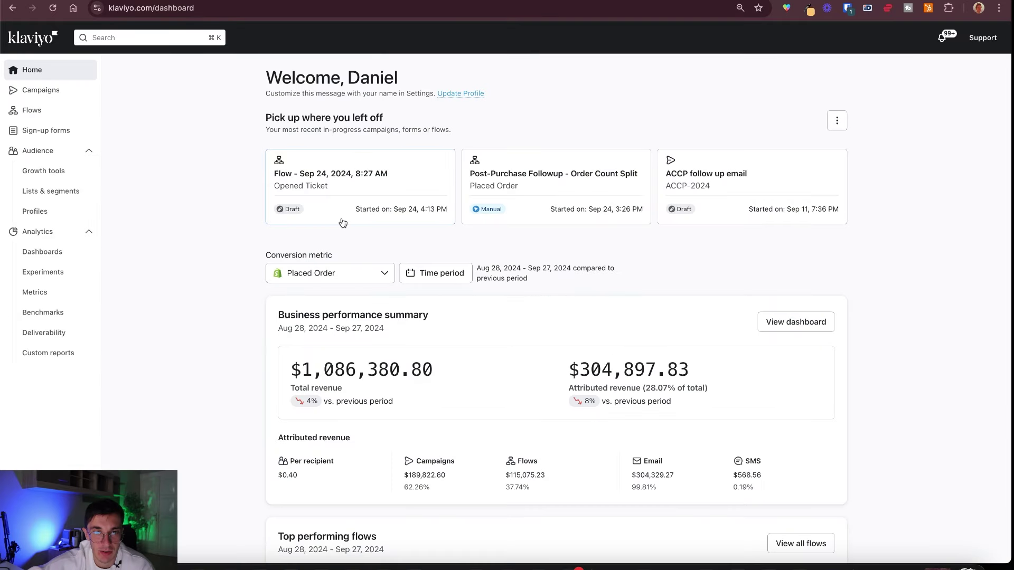
{"action": "scroll", "coordinate": [341, 221], "scroll_direction": "down", "scroll_amount": 3}
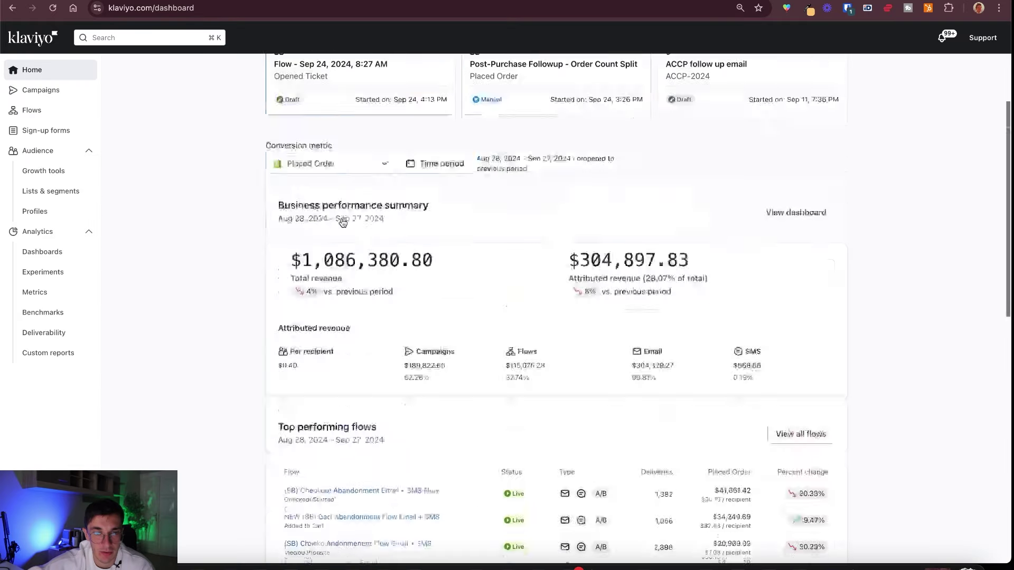
{"action": "scroll", "coordinate": [342, 223], "scroll_direction": "down", "scroll_amount": 10}
{"action": "scroll", "coordinate": [341, 218], "scroll_direction": "up", "scroll_amount": 15}
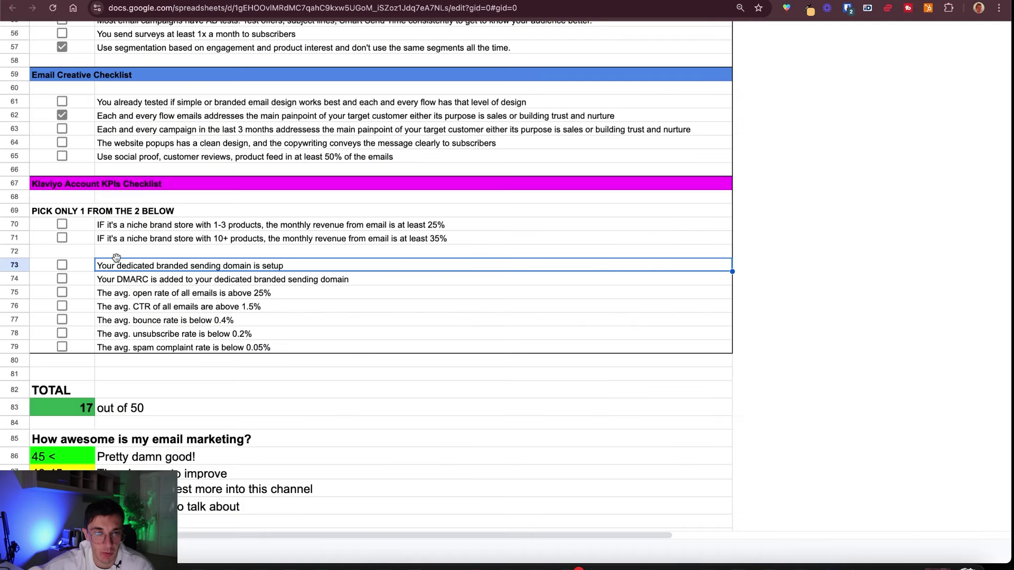
{"action": "left_click", "coordinate": [61, 266]}
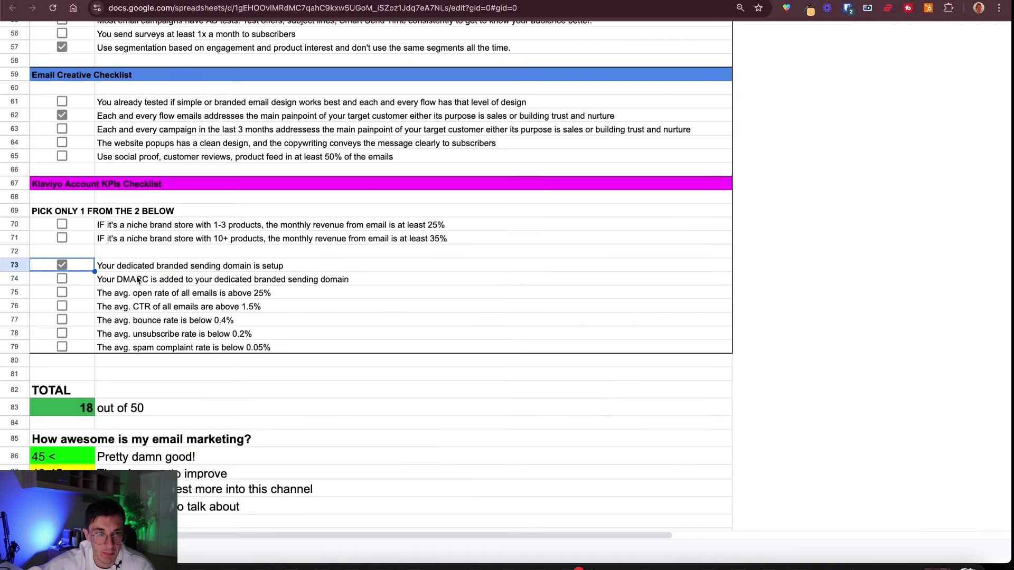
{"action": "left_click", "coordinate": [59, 277]}
{"action": "left_click", "coordinate": [139, 297]}
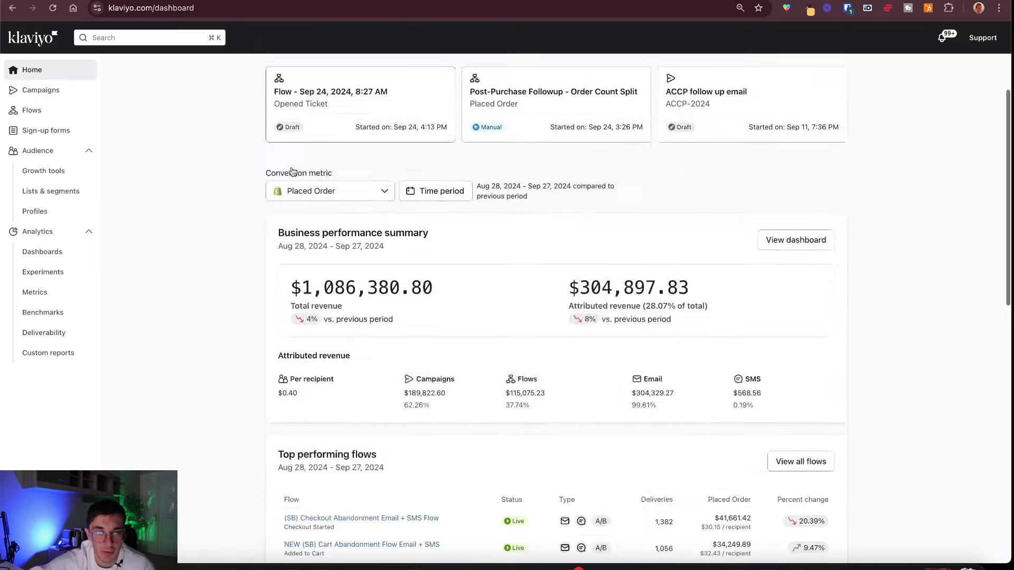
{"action": "left_click", "coordinate": [58, 332]}
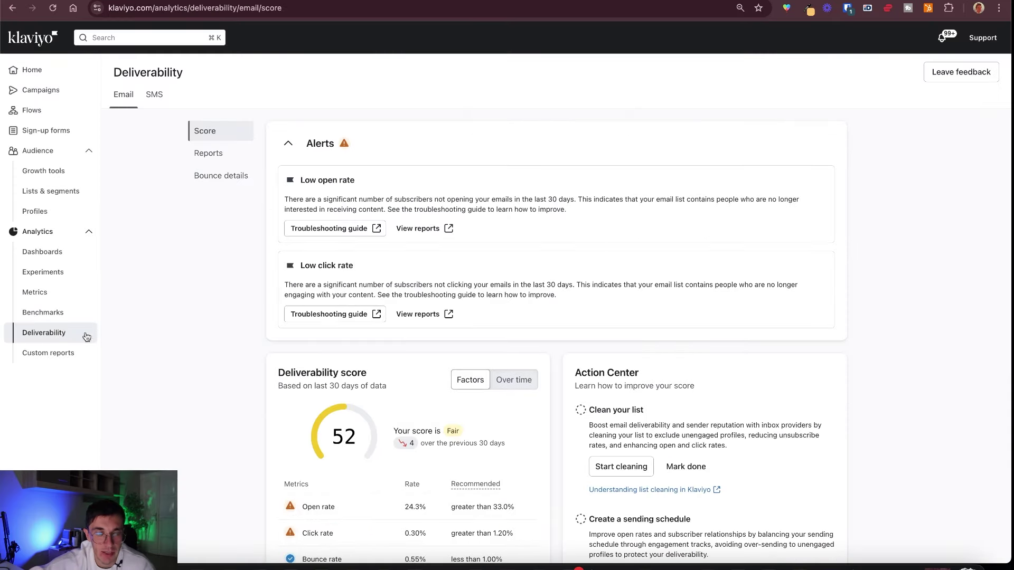
{"action": "scroll", "coordinate": [360, 263], "scroll_direction": "down", "scroll_amount": 3}
{"action": "scroll", "coordinate": [453, 309], "scroll_direction": "up", "scroll_amount": 2}
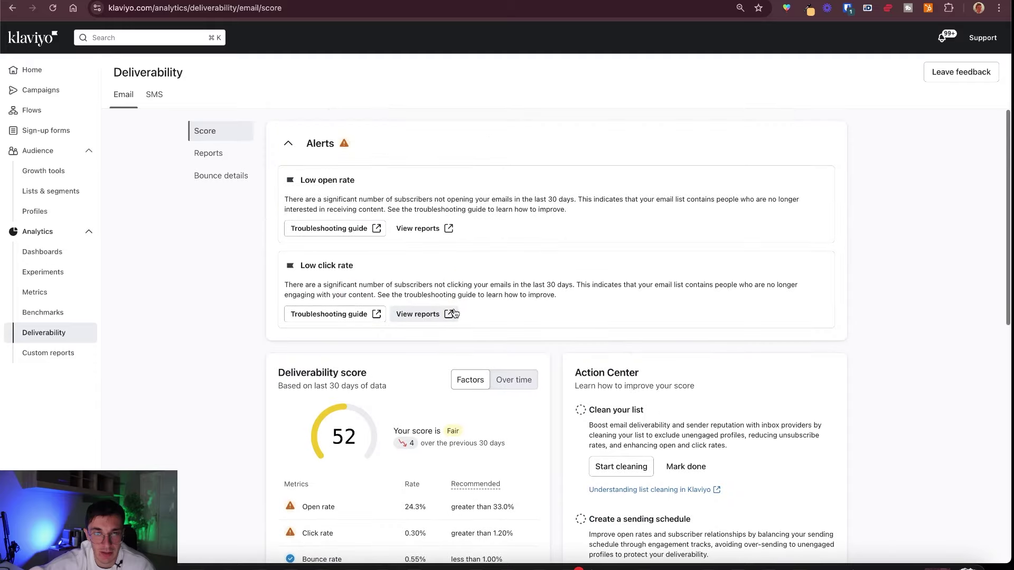
{"action": "scroll", "coordinate": [453, 309], "scroll_direction": "down", "scroll_amount": 4}
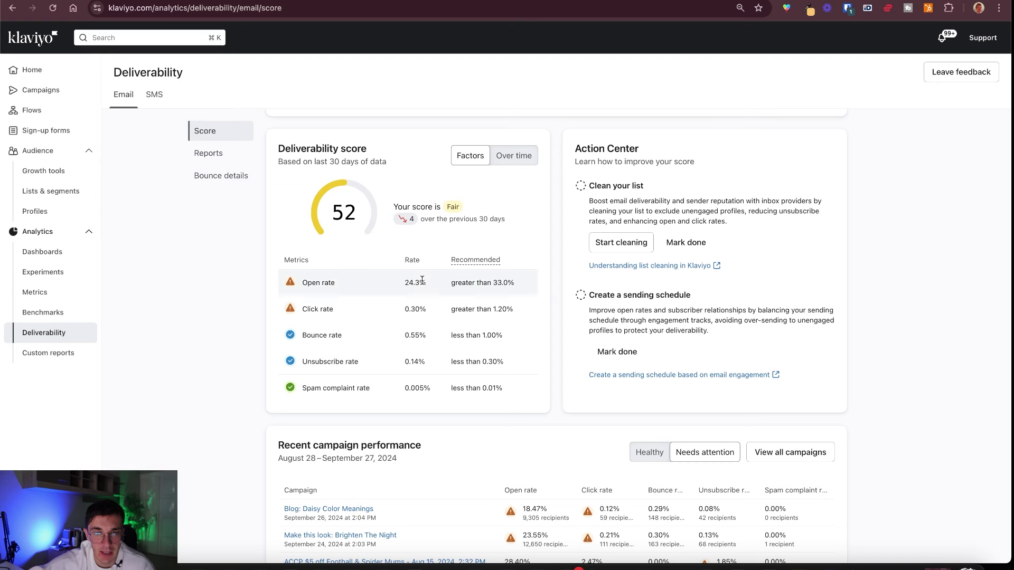
{"action": "left_click_drag", "start_coordinate": [408, 282], "coordinate": [427, 286]}
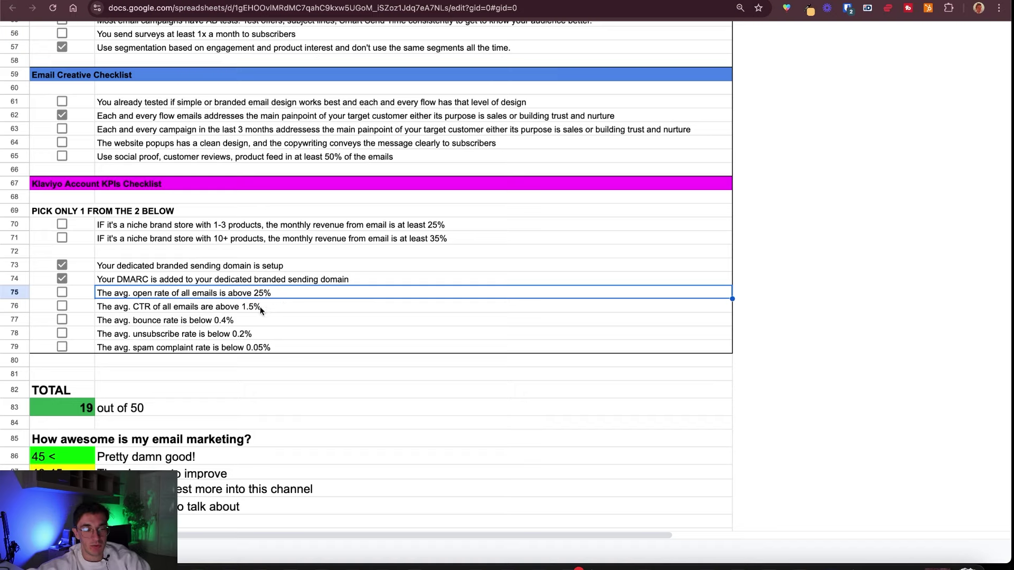
{"action": "left_click", "coordinate": [260, 306]}
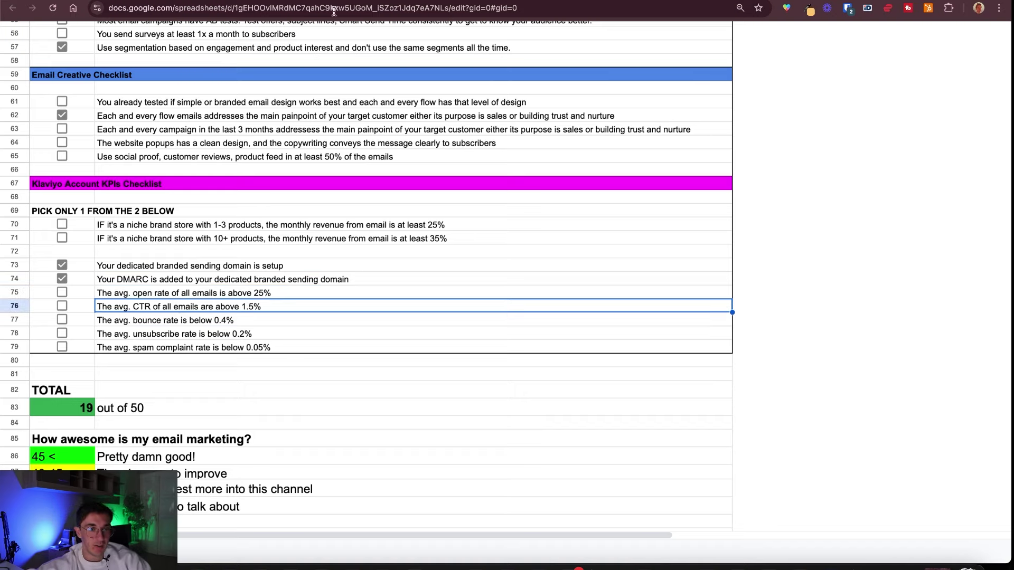
- Compare Klaviyo's click and bounce rates with the 1.5% CTR and 0.4% bounce rate items, ending on the unsubscribe rate item
{"action": "key", "text": "ctrl+Tab"}
{"action": "left_click_drag", "start_coordinate": [410, 309], "coordinate": [426, 313]}
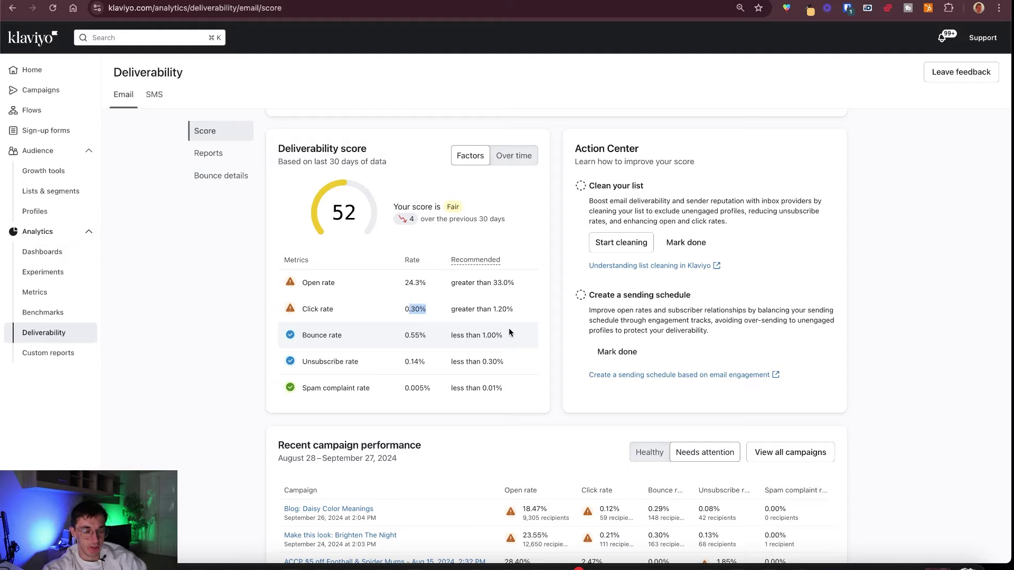
{"action": "left_click", "coordinate": [819, 1]}
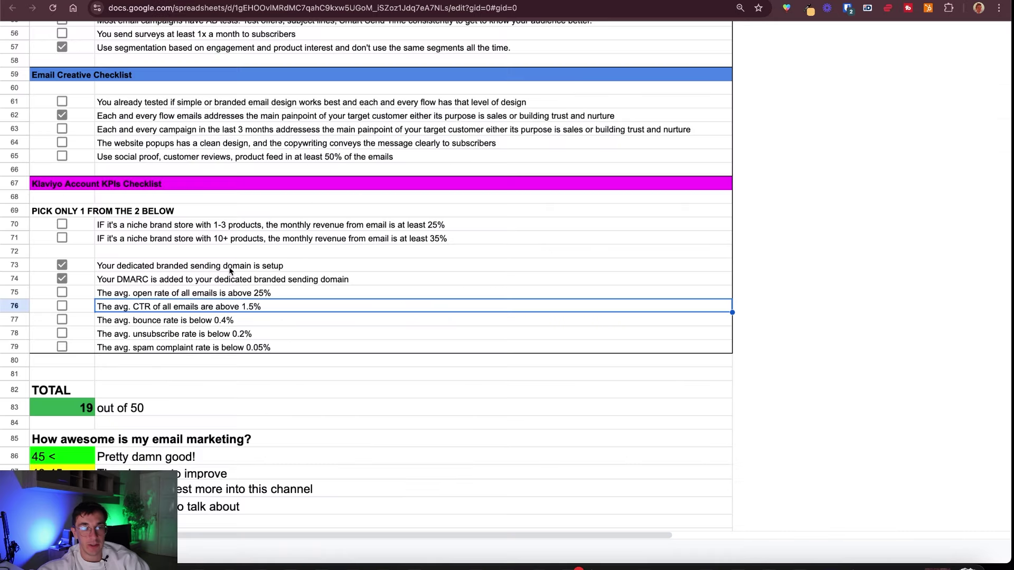
{"action": "left_click", "coordinate": [180, 325]}
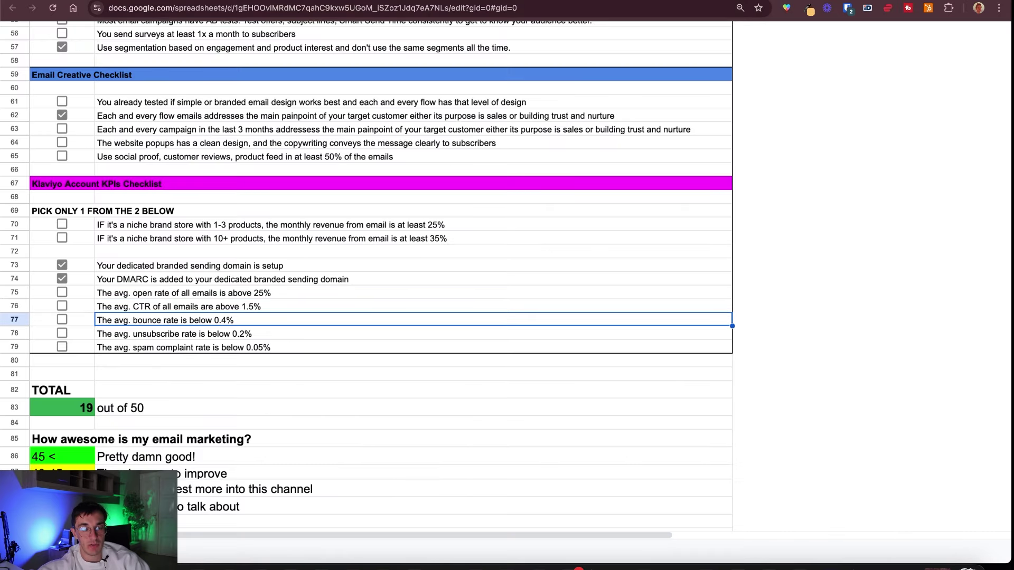
{"action": "left_click", "coordinate": [338, 1]}
{"action": "left_click_drag", "start_coordinate": [404, 335], "coordinate": [419, 334]}
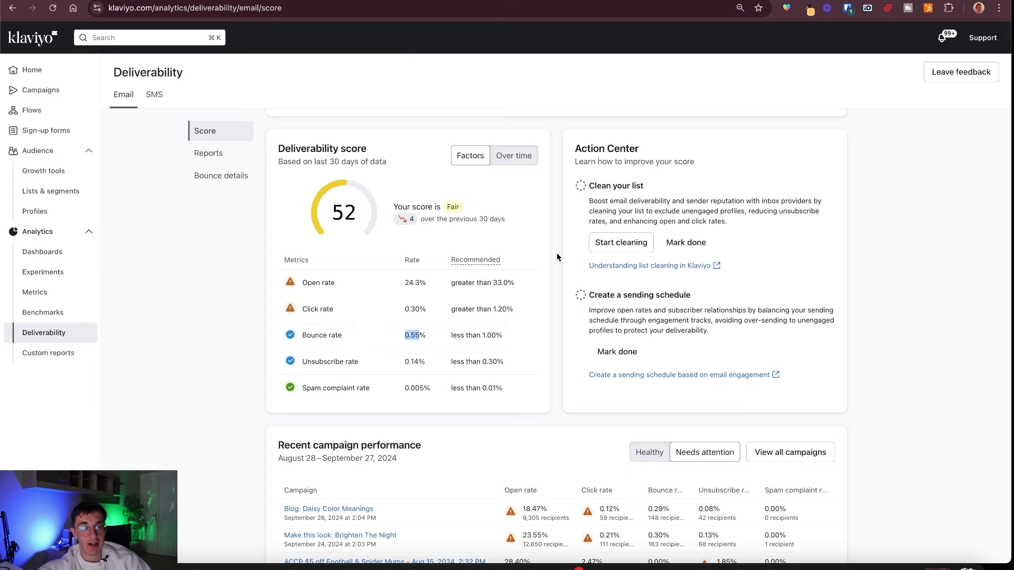
{"action": "left_click", "coordinate": [856, 2]}
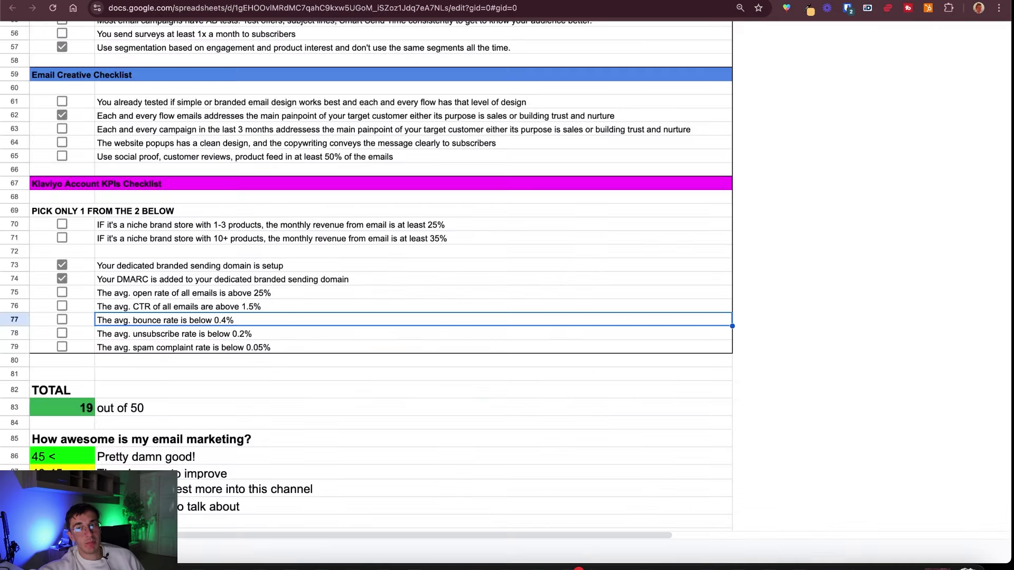
{"action": "left_click", "coordinate": [275, 336]}
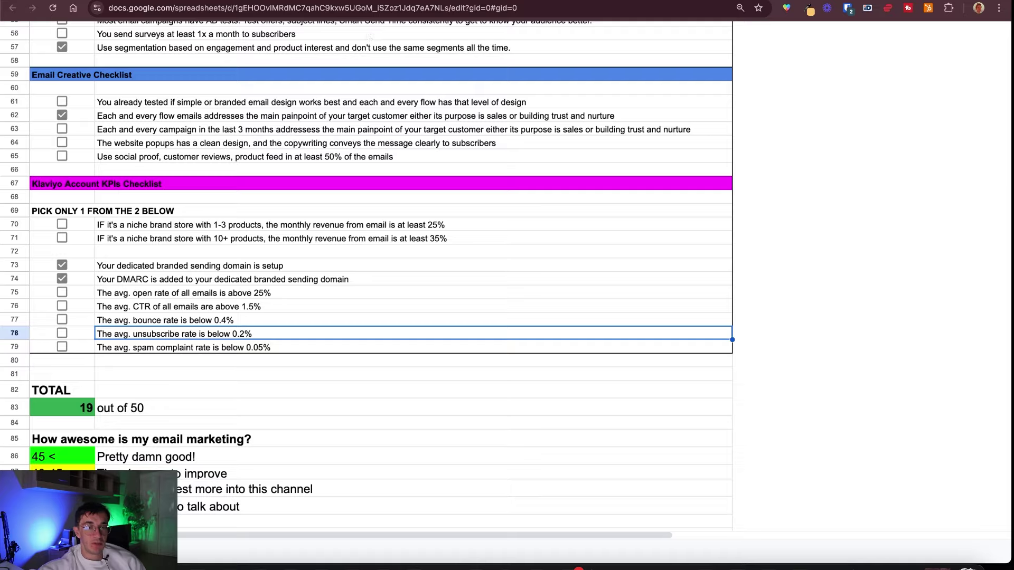
- Check Klaviyo's unsubscribe and spam complaint rates and tick the KPI items for unsubscribes below 0.2% and spam complaints below 0.05%
{"action": "left_click", "coordinate": [677, 2]}
{"action": "left_click", "coordinate": [856, 2]}
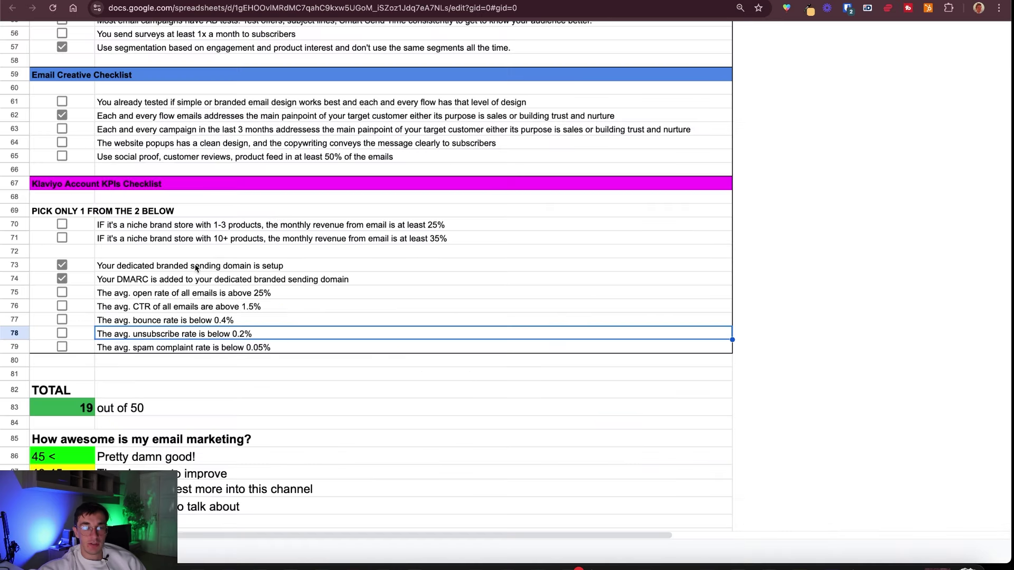
{"action": "left_click", "coordinate": [62, 335]}
{"action": "left_click", "coordinate": [141, 346]}
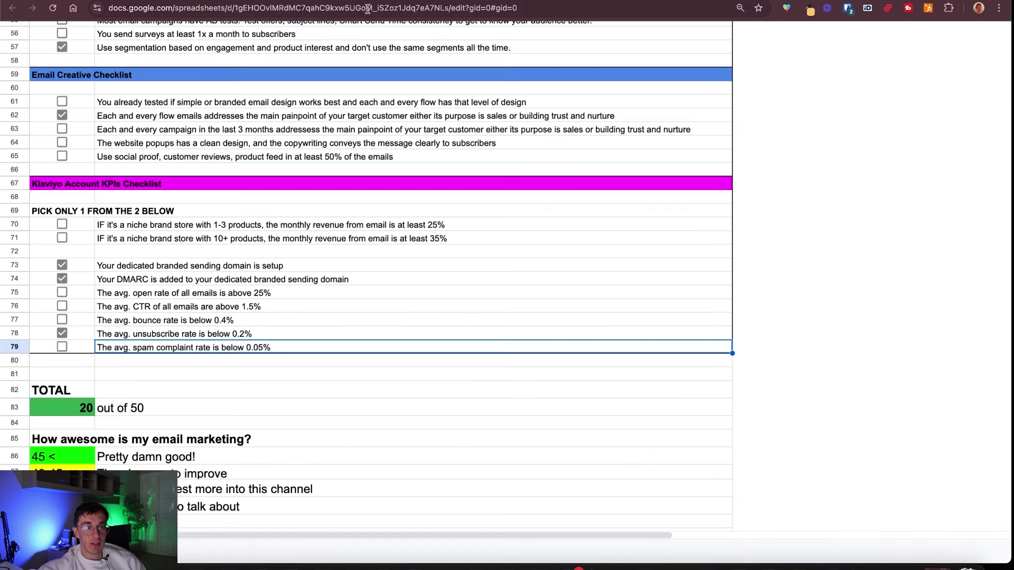
{"action": "left_click", "coordinate": [678, 2]}
{"action": "left_click_drag", "start_coordinate": [401, 388], "coordinate": [435, 385]}
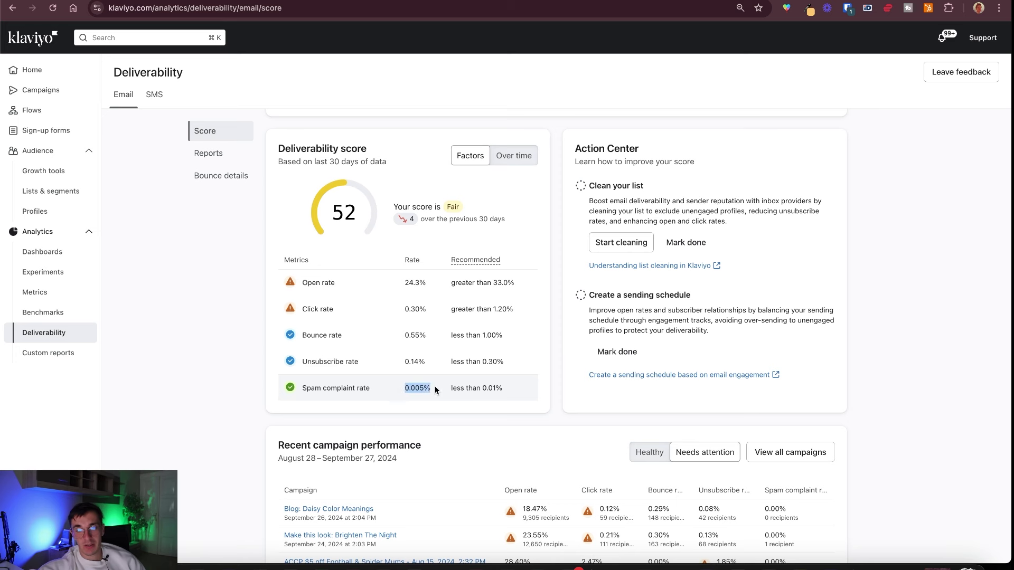
{"action": "left_click", "coordinate": [857, 1]}
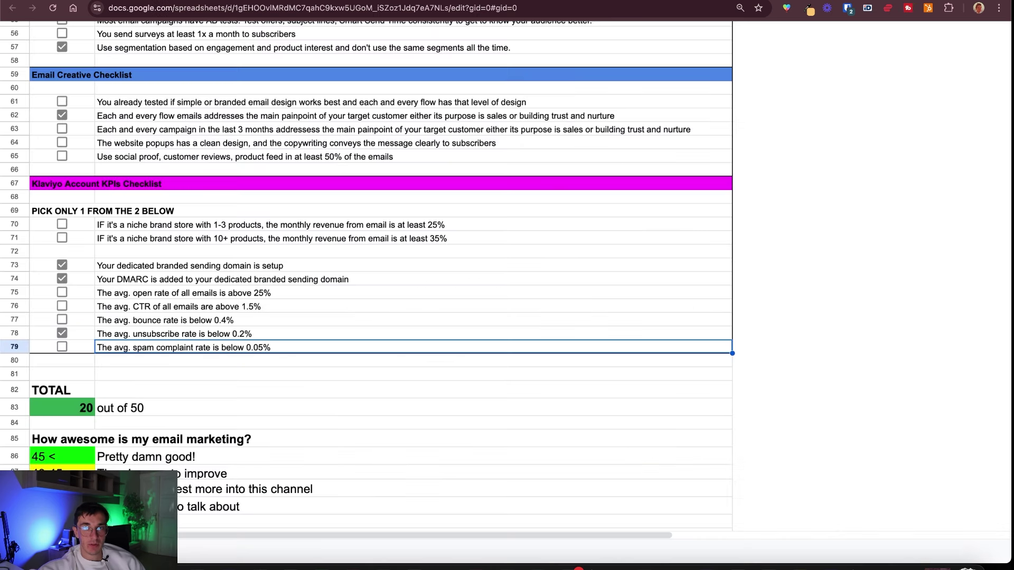
{"action": "left_click", "coordinate": [62, 347]}
{"action": "scroll", "coordinate": [211, 351], "scroll_direction": "up", "scroll_amount": 2}
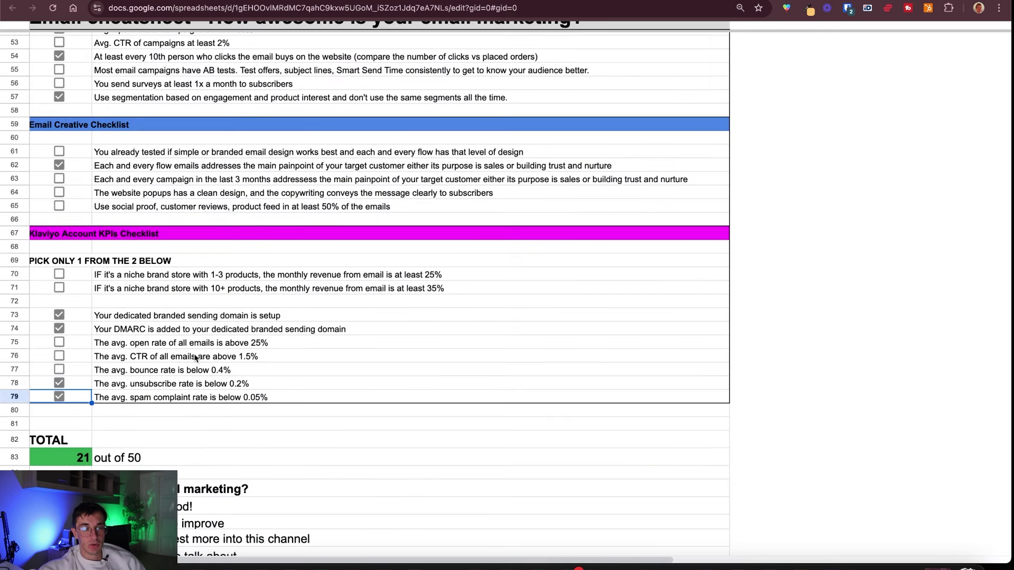
{"action": "left_click", "coordinate": [195, 346]}
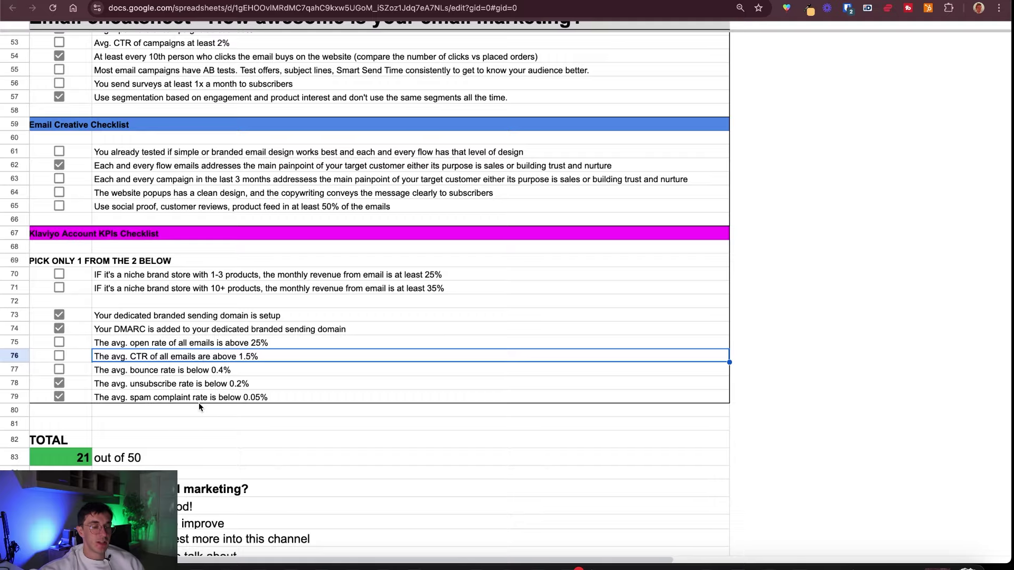
- Review the checklist's total score against the rating scale and select the rating "We have a lot to talk about"
{"action": "scroll", "coordinate": [198, 402], "scroll_direction": "up", "scroll_amount": 15}
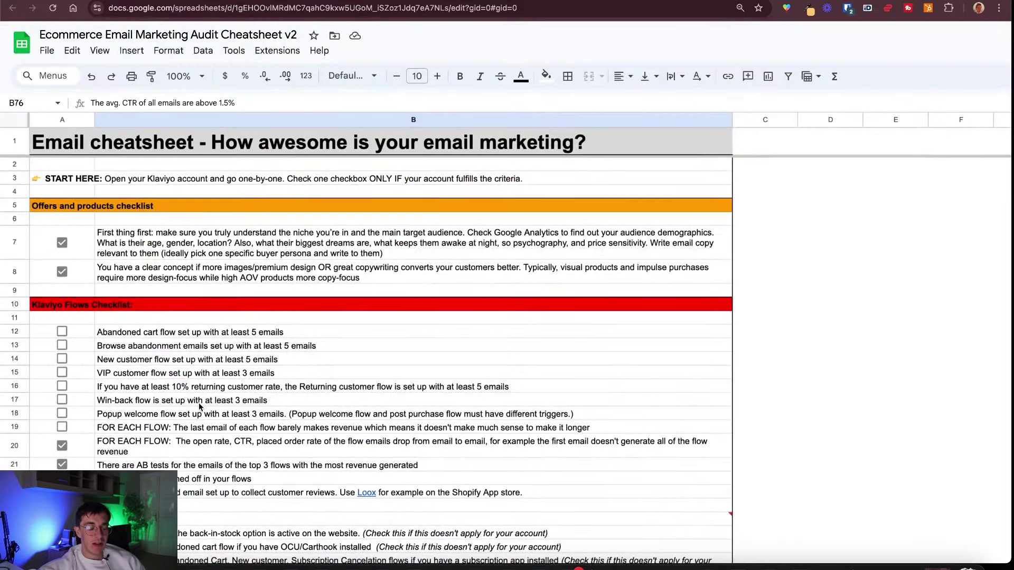
{"action": "scroll", "coordinate": [200, 406], "scroll_direction": "down", "scroll_amount": 15}
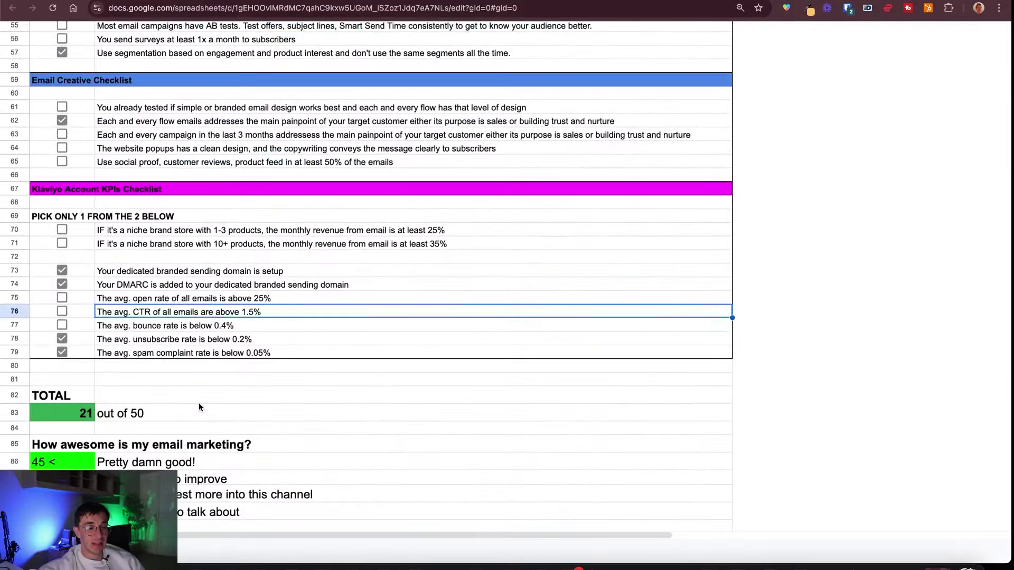
{"action": "left_click", "coordinate": [118, 416]}
{"action": "scroll", "coordinate": [104, 436], "scroll_direction": "down", "scroll_amount": 2}
{"action": "left_click", "coordinate": [100, 439]}
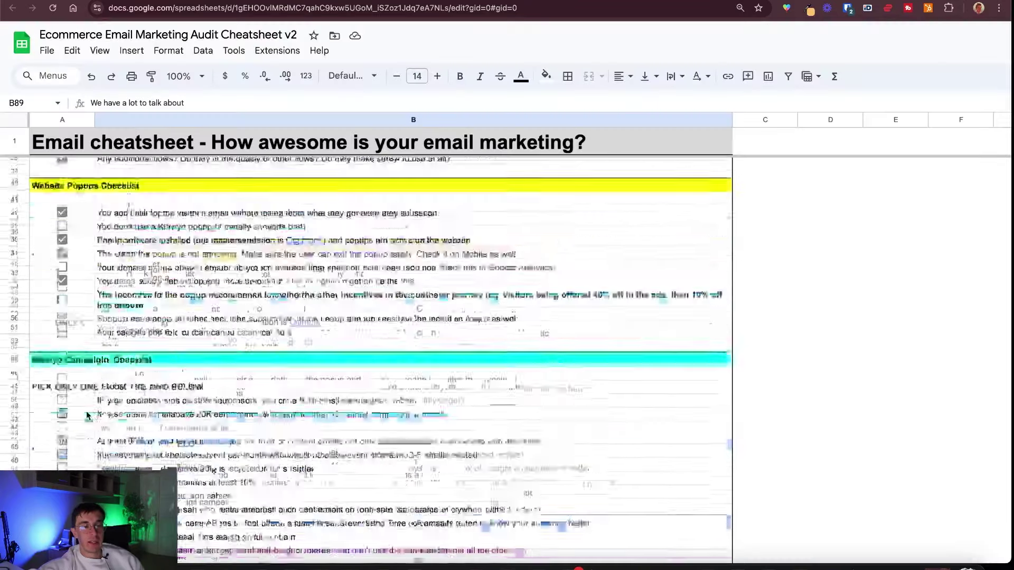
{"action": "scroll", "coordinate": [86, 411], "scroll_direction": "down", "scroll_amount": 5}
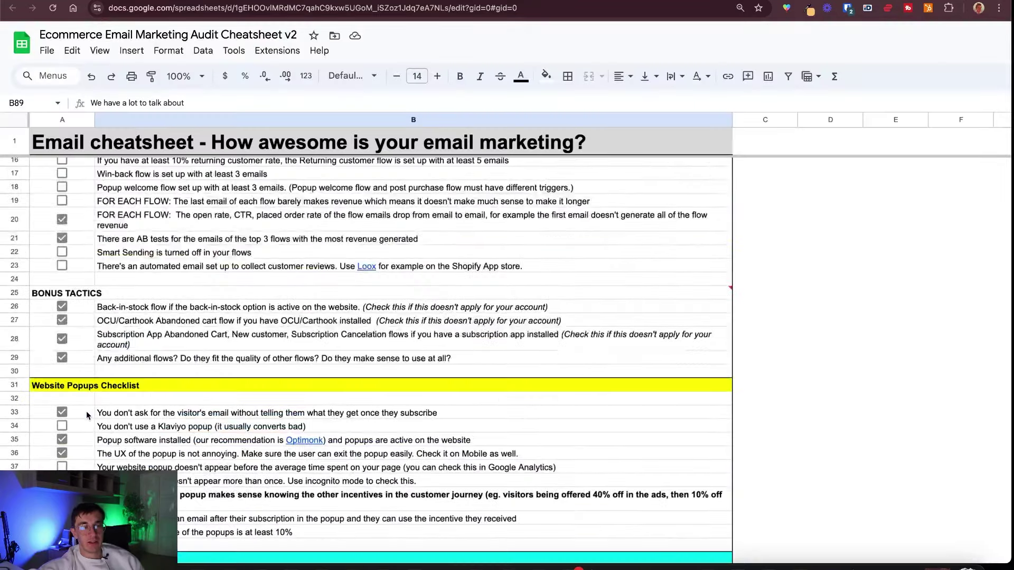
{"action": "scroll", "coordinate": [87, 411], "scroll_direction": "up", "scroll_amount": 5}
{"action": "scroll", "coordinate": [121, 366], "scroll_direction": "up", "scroll_amount": 1}
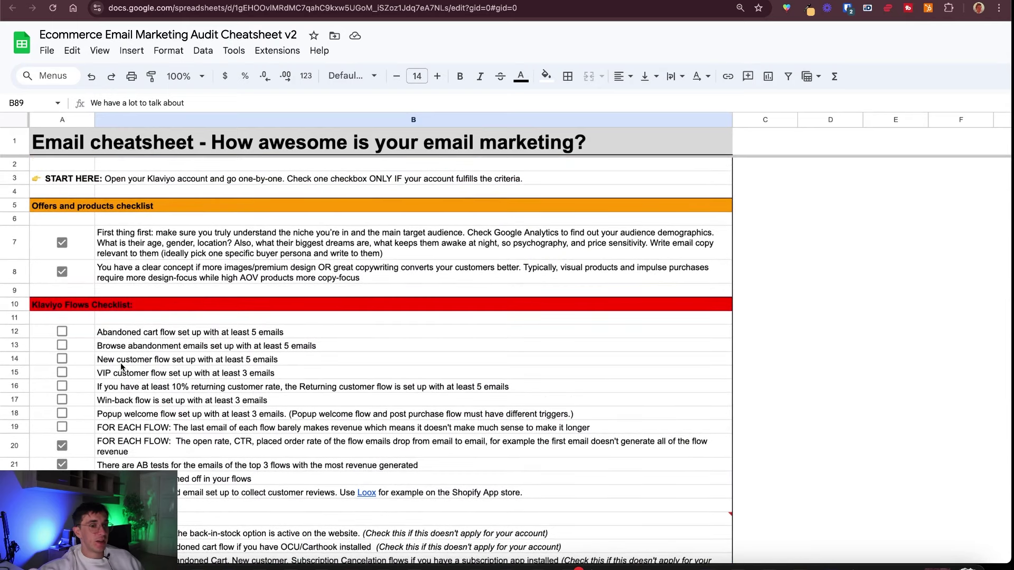
- Review the unticked flow items from abandoned cart through last-email revenue, and the item on not using a Klaviyo popup
{"action": "left_click", "coordinate": [134, 337]}
{"action": "left_click_drag", "start_coordinate": [134, 338], "coordinate": [163, 396]}
{"action": "key", "text": "ctrl+shift+f"}
{"action": "scroll", "coordinate": [163, 396], "scroll_direction": "down", "scroll_amount": 3}
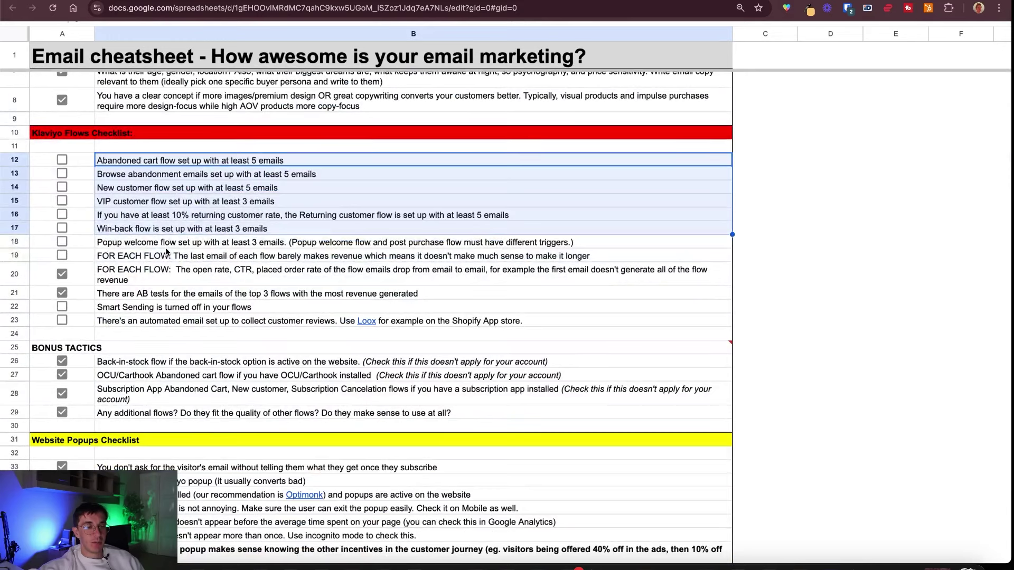
{"action": "left_click_drag", "start_coordinate": [167, 244], "coordinate": [164, 259]}
{"action": "scroll", "coordinate": [161, 335], "scroll_direction": "down", "scroll_amount": 5}
{"action": "scroll", "coordinate": [160, 339], "scroll_direction": "down", "scroll_amount": 3}
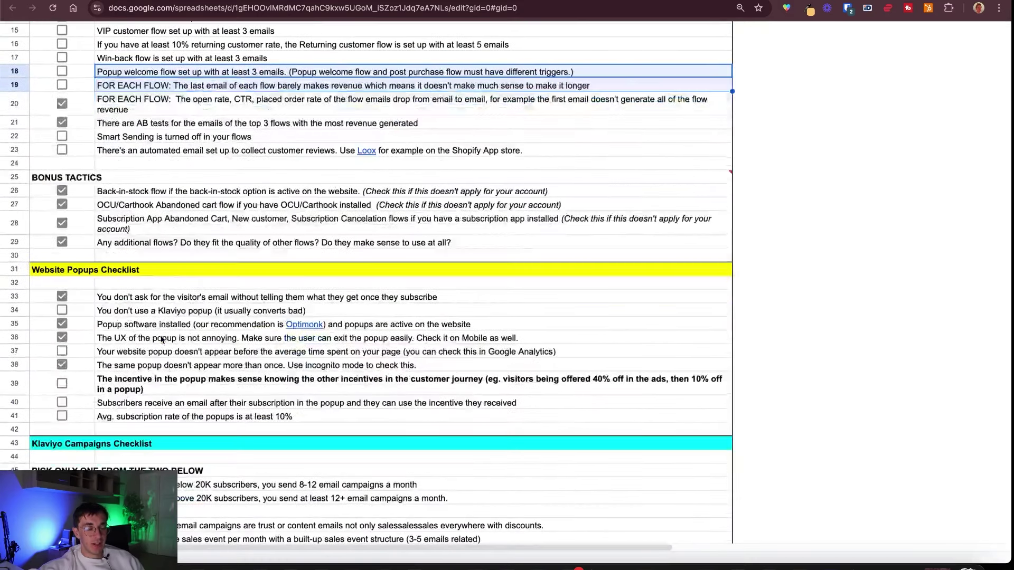
{"action": "left_click", "coordinate": [164, 310]}
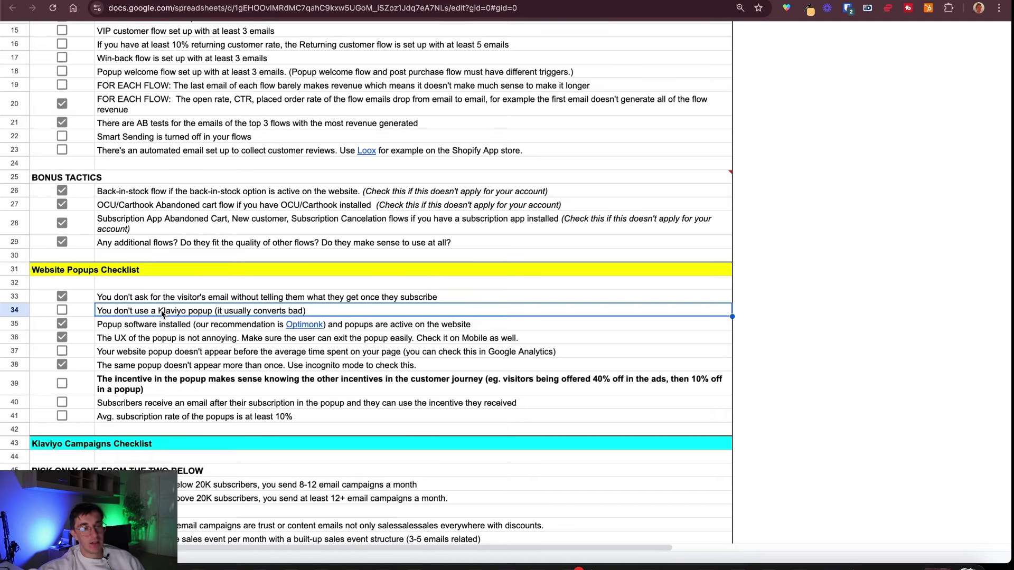
- Review the unticked campaign items on sales events, full-list sends, open rate, CTR, AB tests and monthly surveys
{"action": "scroll", "coordinate": [162, 314], "scroll_direction": "down", "scroll_amount": 3}
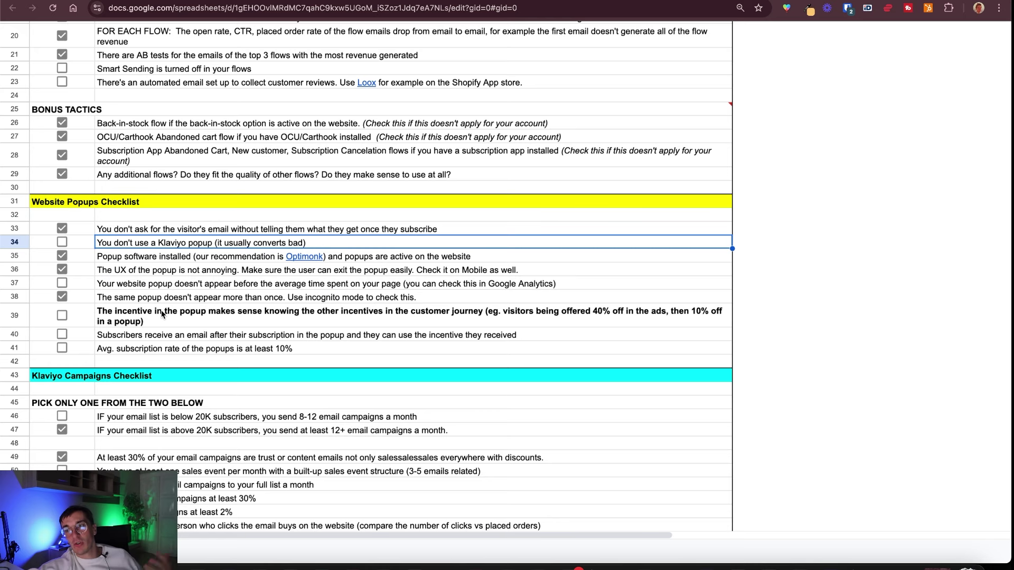
{"action": "scroll", "coordinate": [161, 314], "scroll_direction": "down", "scroll_amount": 6}
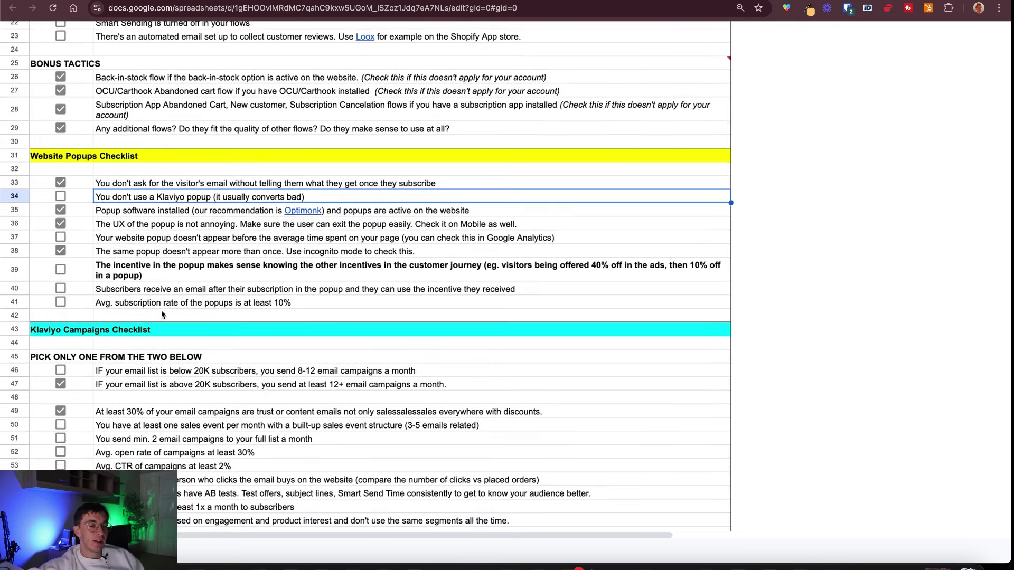
{"action": "scroll", "coordinate": [159, 315], "scroll_direction": "down", "scroll_amount": 2}
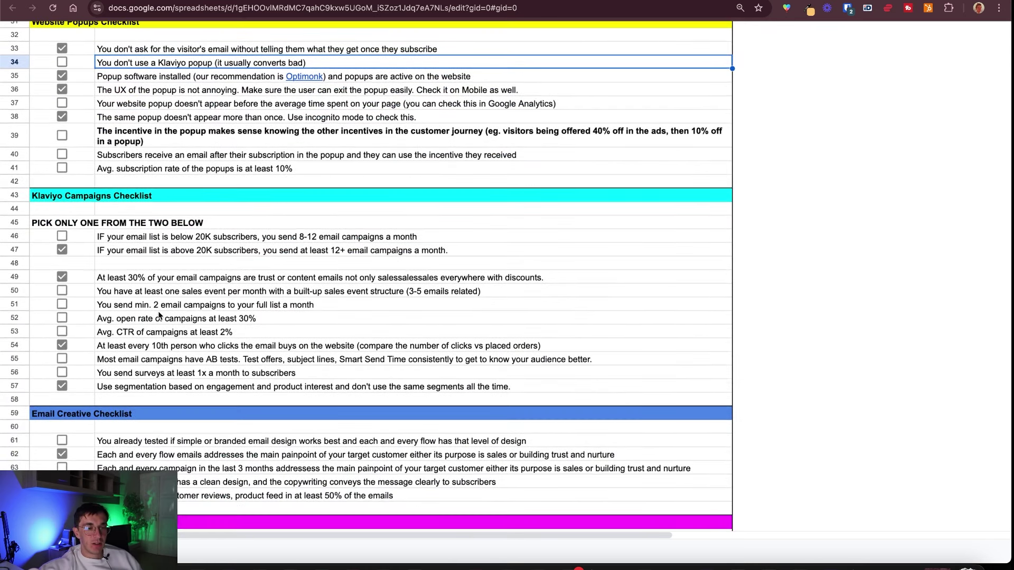
{"action": "left_click_drag", "start_coordinate": [158, 292], "coordinate": [156, 323]}
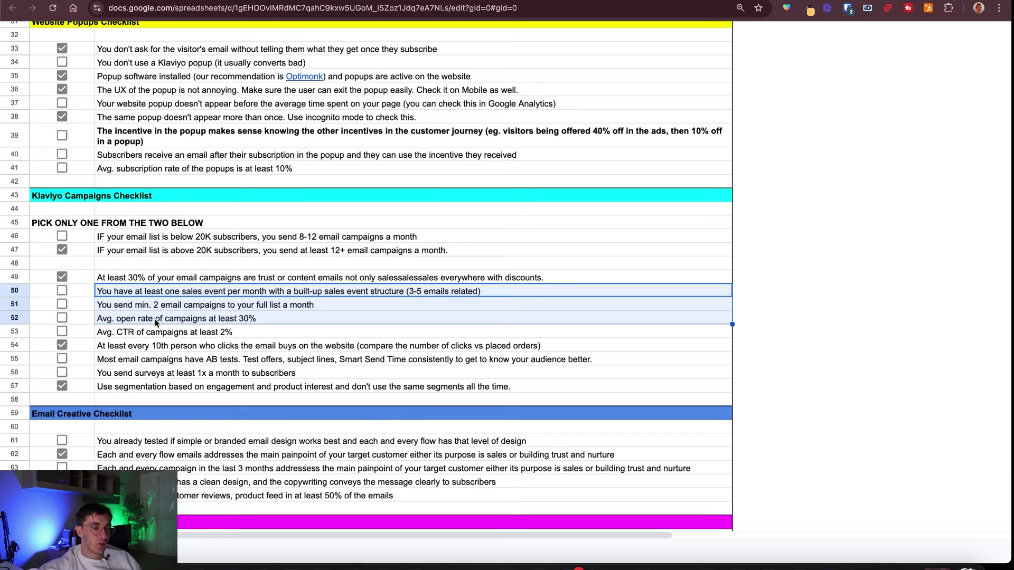
{"action": "left_click", "coordinate": [155, 331]}
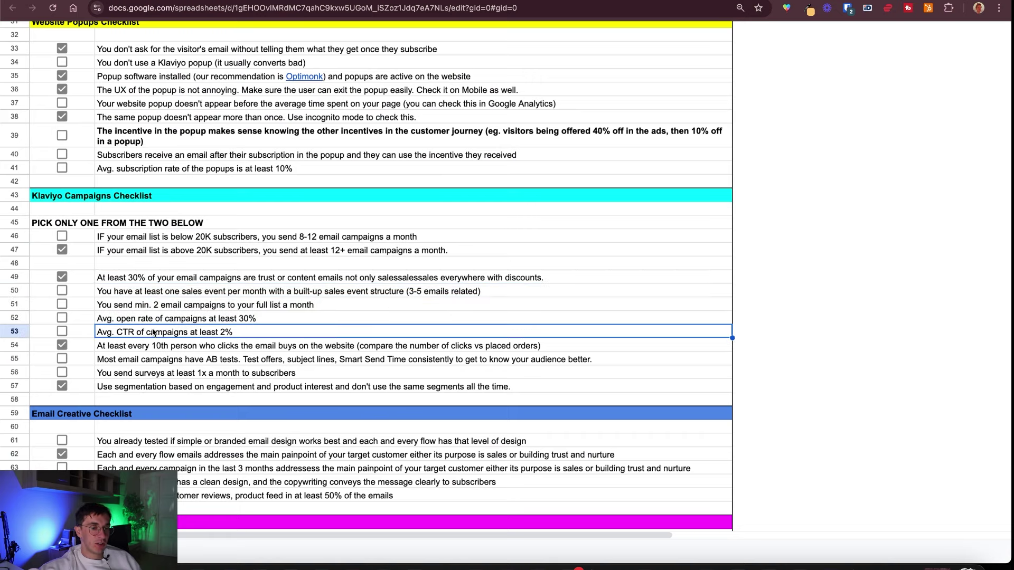
{"action": "left_click", "coordinate": [159, 359]}
{"action": "left_click", "coordinate": [153, 374]}
{"action": "scroll", "coordinate": [169, 338], "scroll_direction": "down", "scroll_amount": 3}
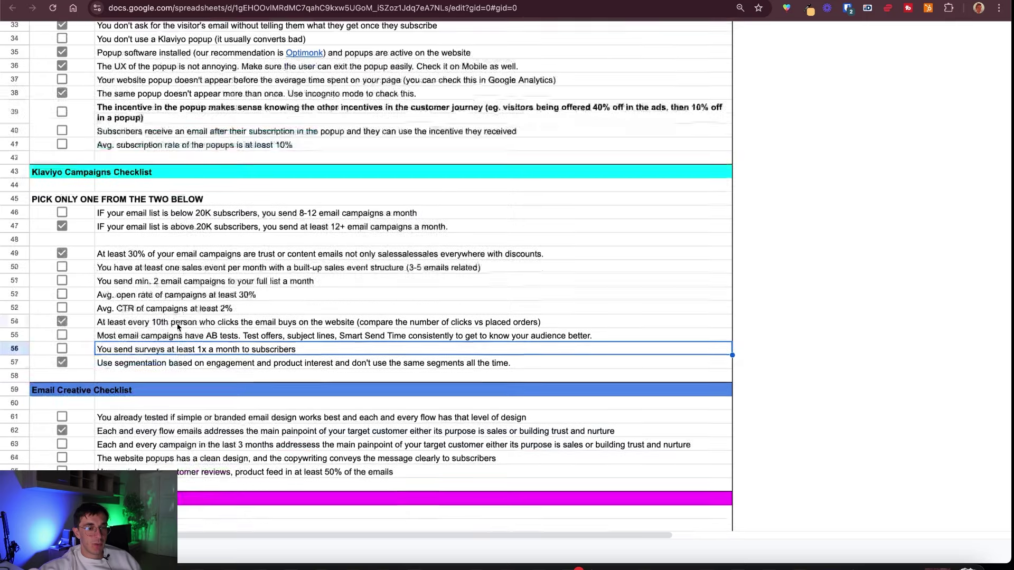
- Review the last three email creative items and select the KPI item on 35% email revenue for stores with 10+ products
{"action": "scroll", "coordinate": [179, 316], "scroll_direction": "down", "scroll_amount": 7}
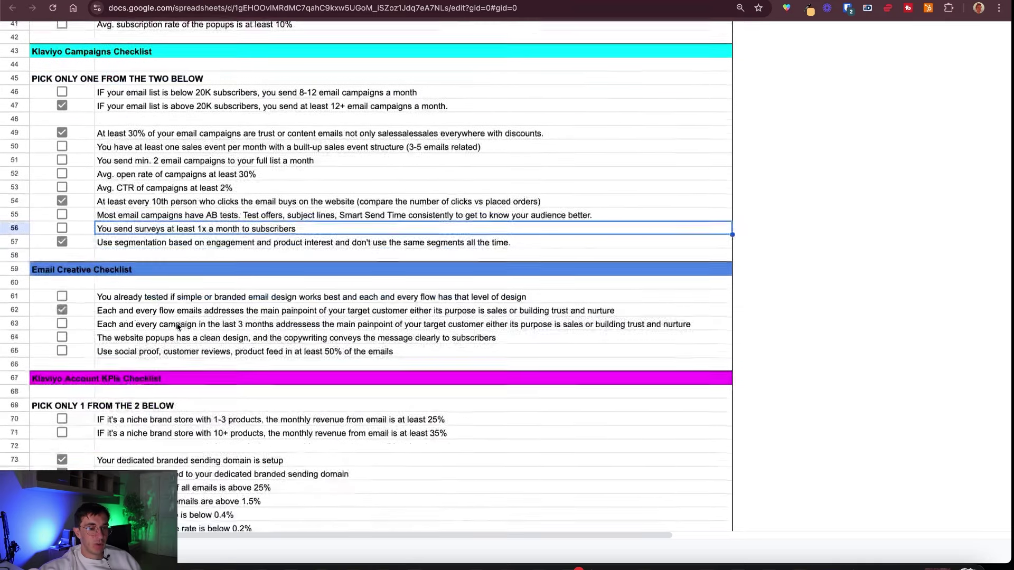
{"action": "left_click_drag", "start_coordinate": [186, 279], "coordinate": [185, 302]}
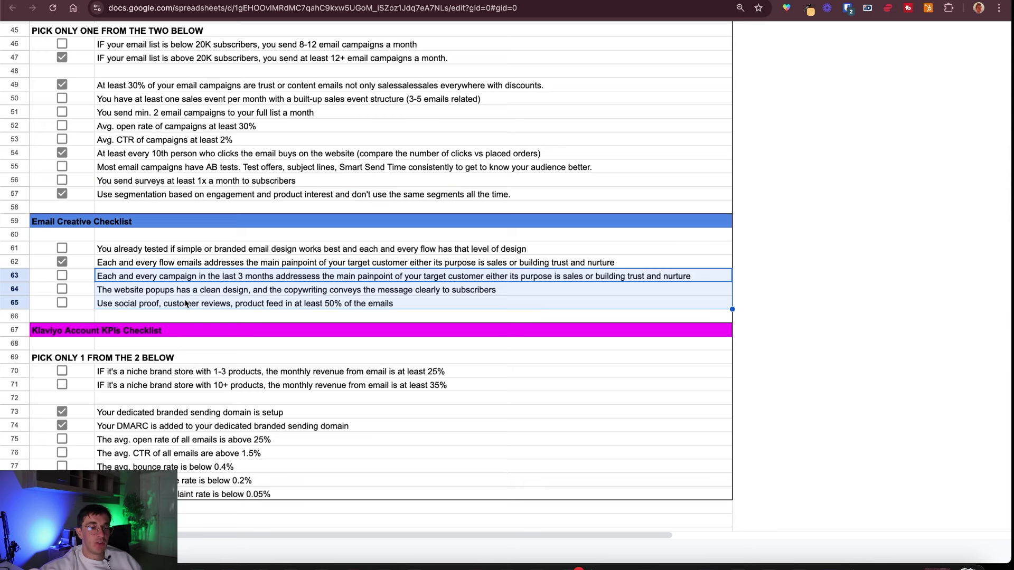
{"action": "scroll", "coordinate": [185, 304], "scroll_direction": "down", "scroll_amount": 3}
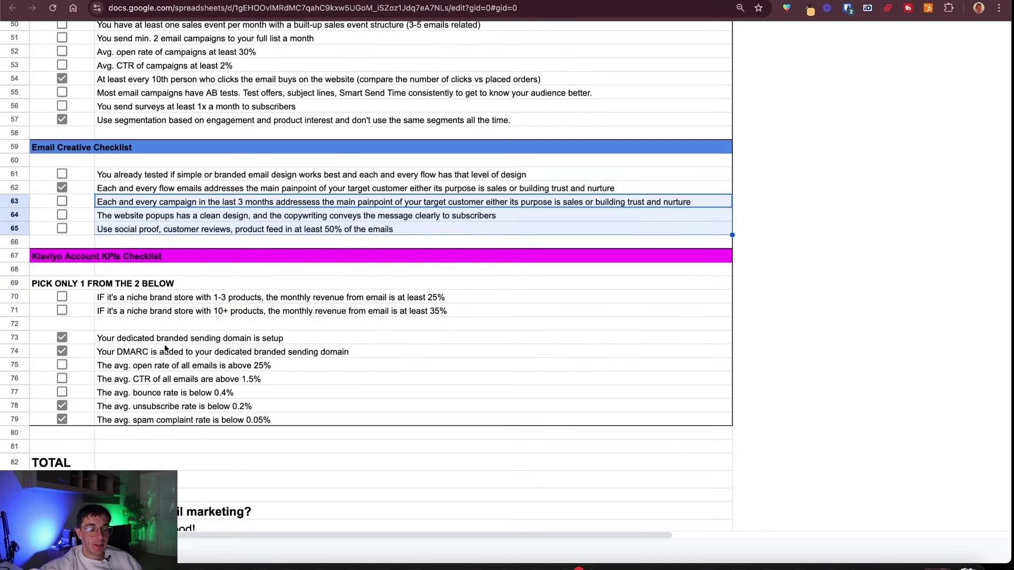
{"action": "left_click", "coordinate": [187, 316]}
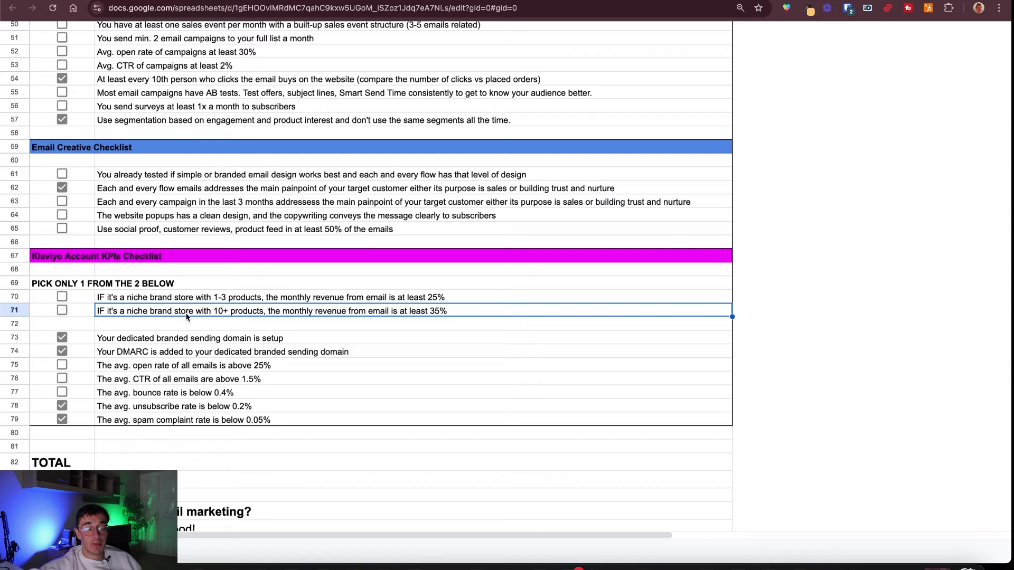
- Look over Klaviyo's home dashboard, including the business performance summary, top performing flows and recent campaigns
{"action": "key", "text": "ctrl+Tab"}
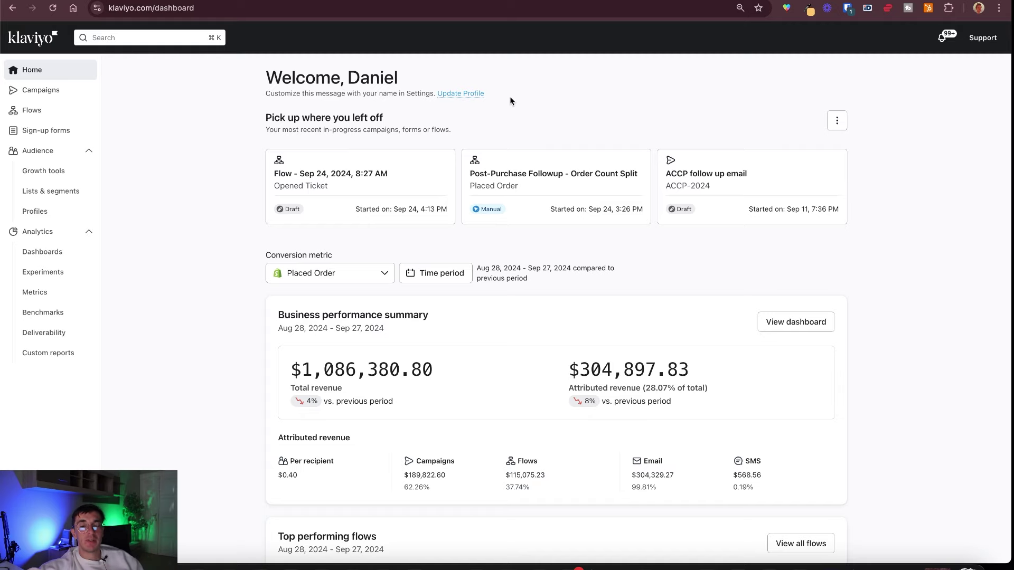
{"action": "key", "text": "ctrl+Tab"}
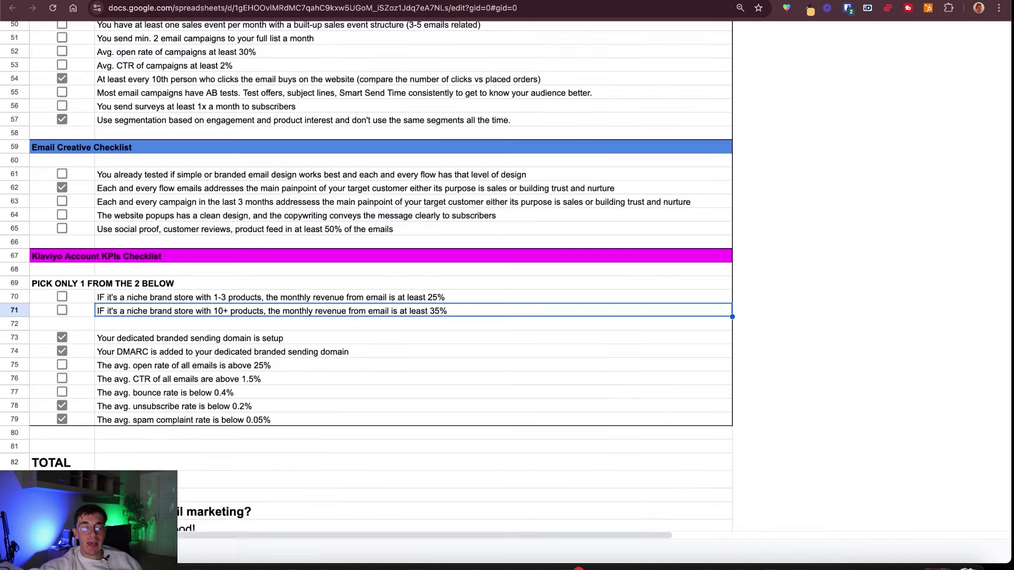
{"action": "scroll", "coordinate": [190, 310], "scroll_direction": "down", "scroll_amount": 3}
{"action": "scroll", "coordinate": [190, 310], "scroll_direction": "up", "scroll_amount": 20}
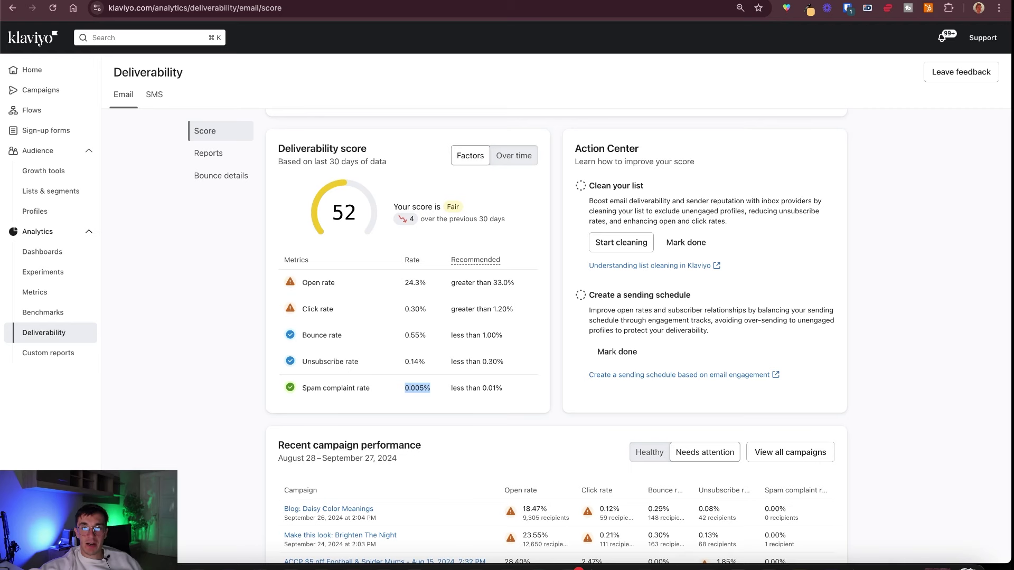
{"action": "left_click", "coordinate": [31, 70]}
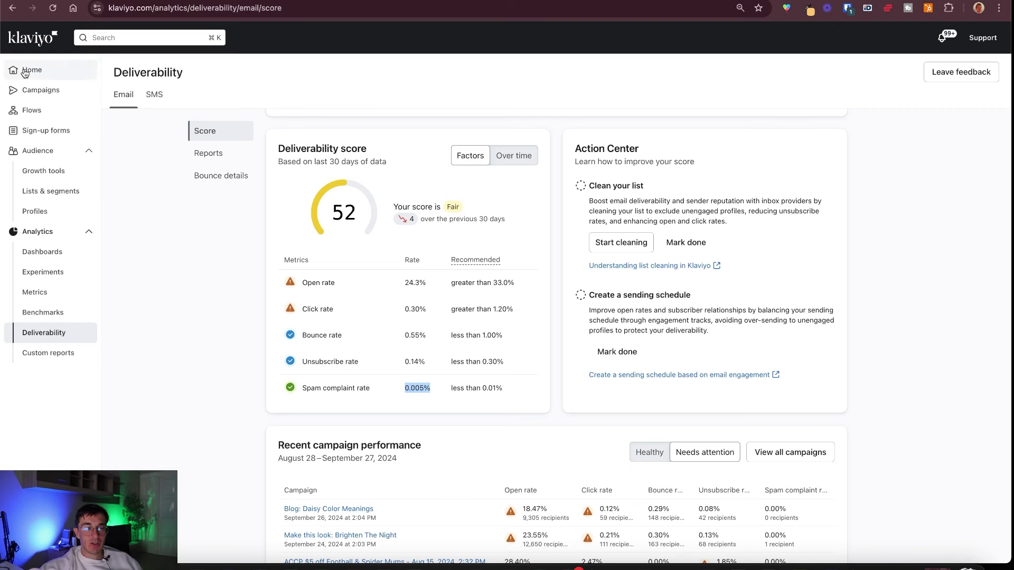
{"action": "scroll", "coordinate": [243, 197], "scroll_direction": "down", "scroll_amount": 2}
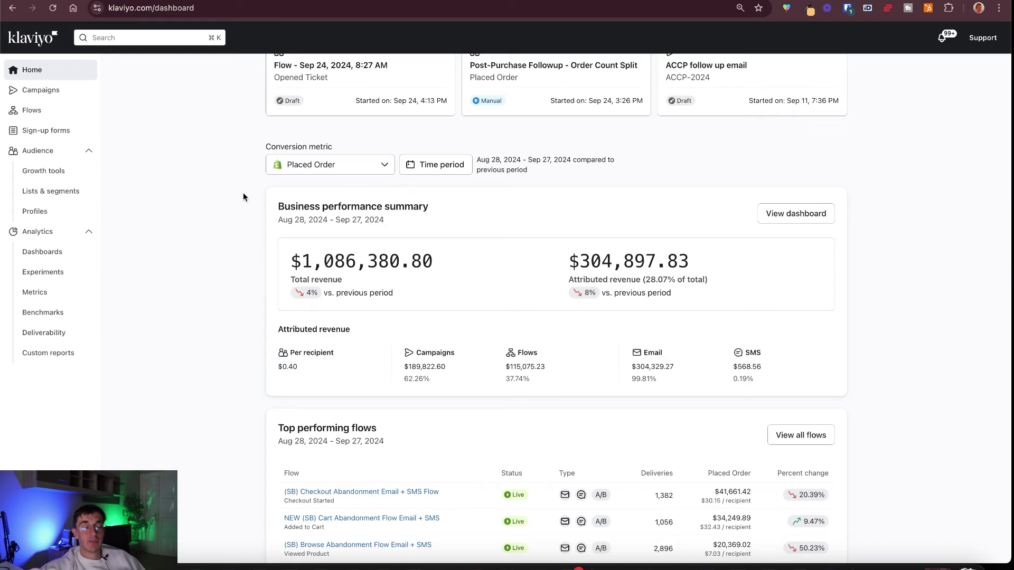
{"action": "scroll", "coordinate": [254, 266], "scroll_direction": "down", "scroll_amount": 10}
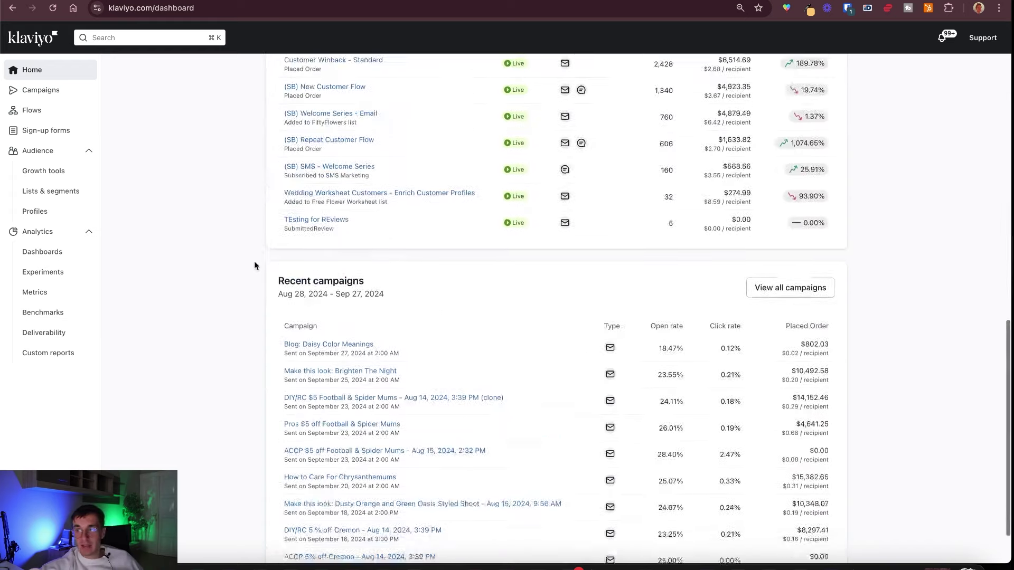